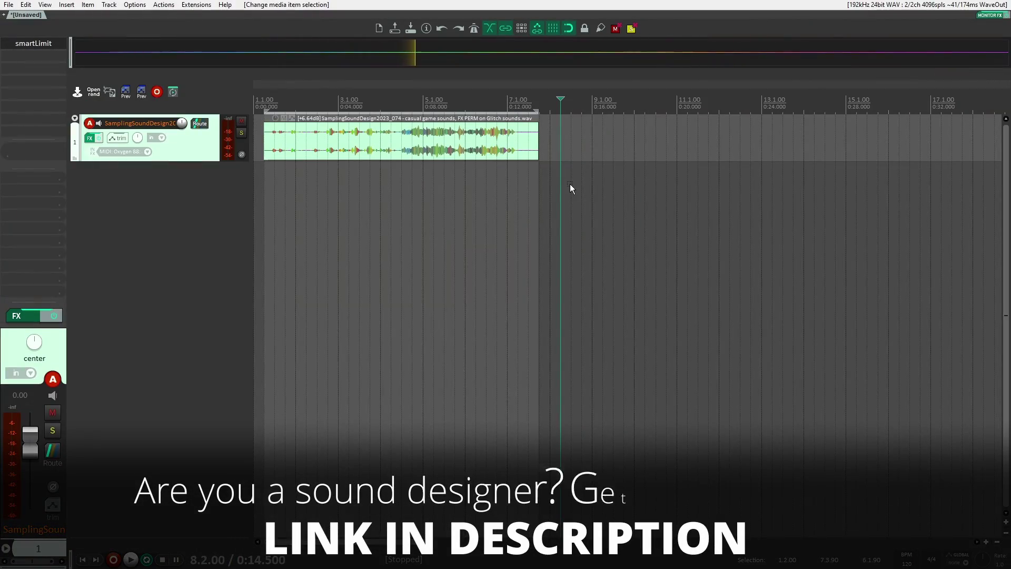
pyautogui.click(164, 5)
pyautogui.moveTo(189, 5)
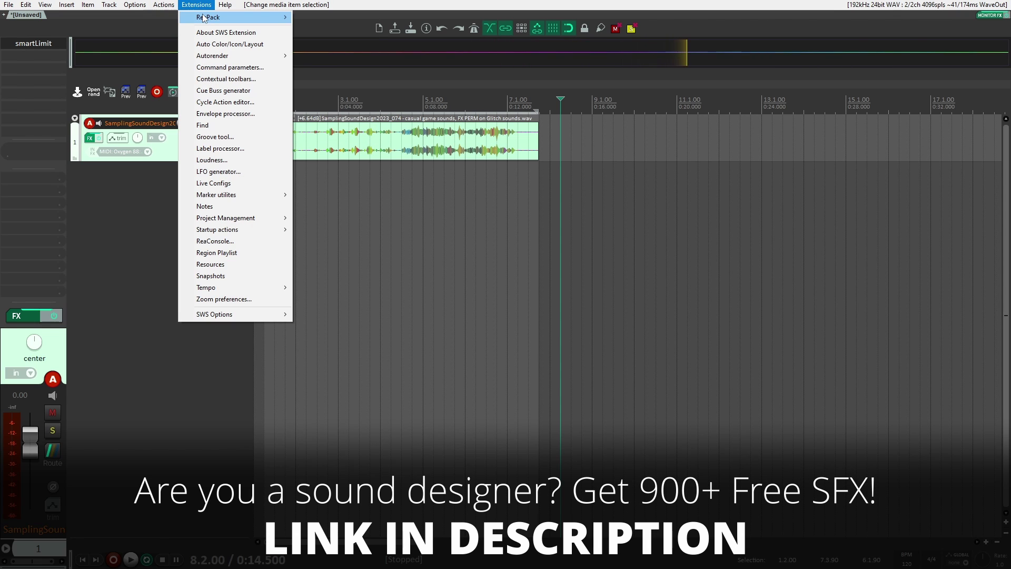
pyautogui.moveTo(211, 18)
pyautogui.click(331, 40)
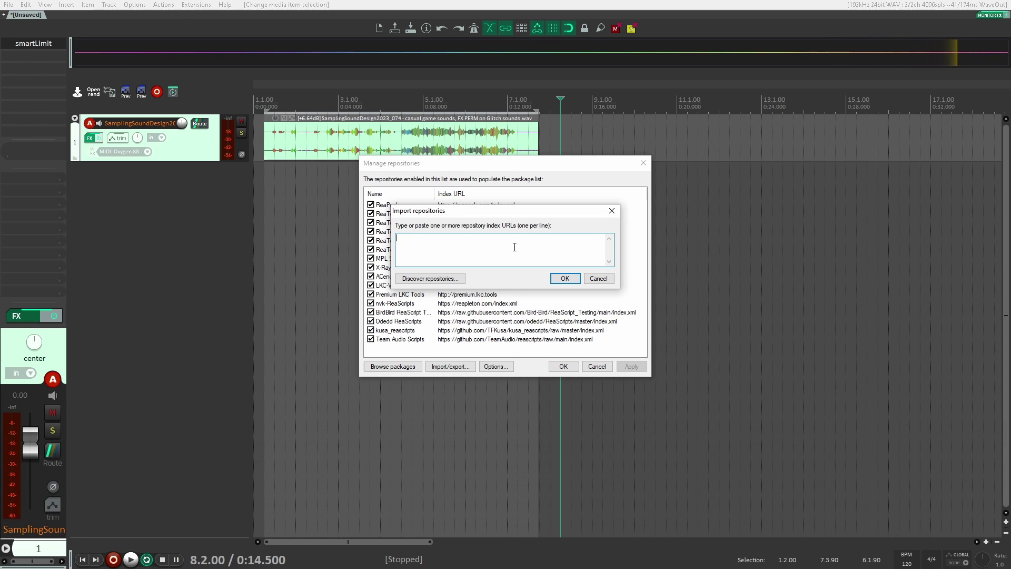
pyautogui.click(611, 210)
pyautogui.click(642, 163)
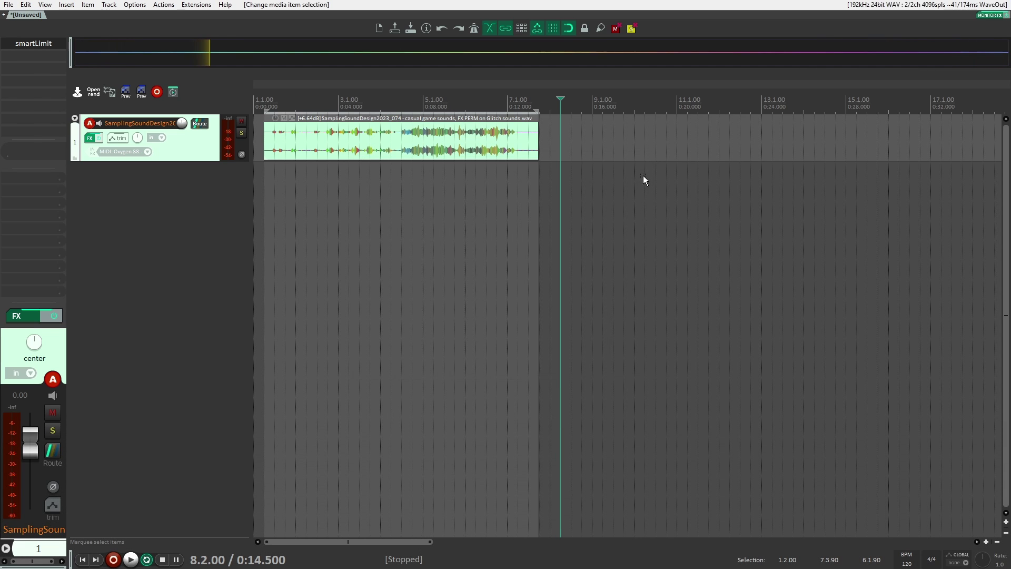
# Find the TA_FX Permutator.lua script among the actions with the filter "fx per" and run it, closing the action list
pyautogui.hotkey('shift', '/')
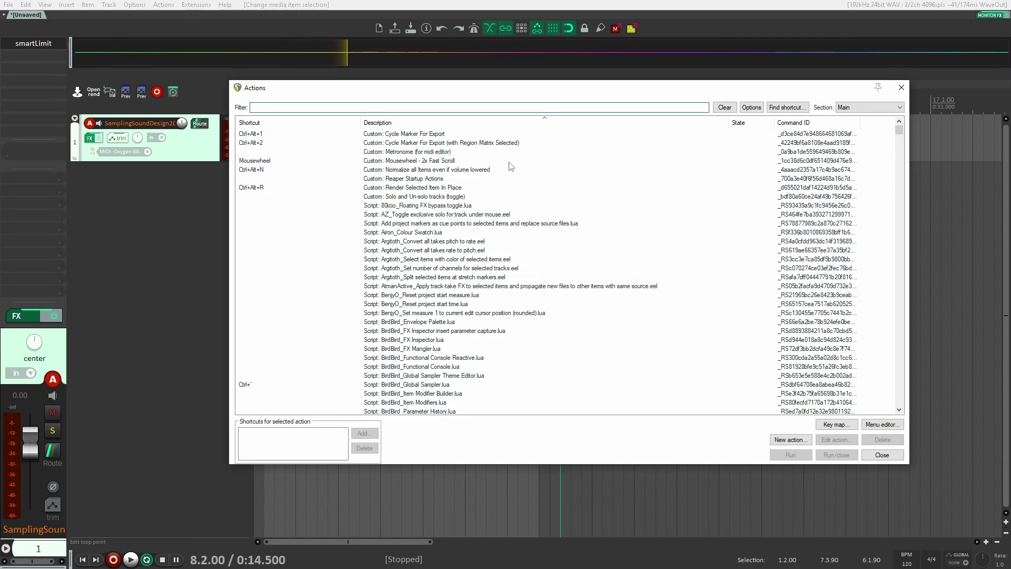
pyautogui.write('fx per')
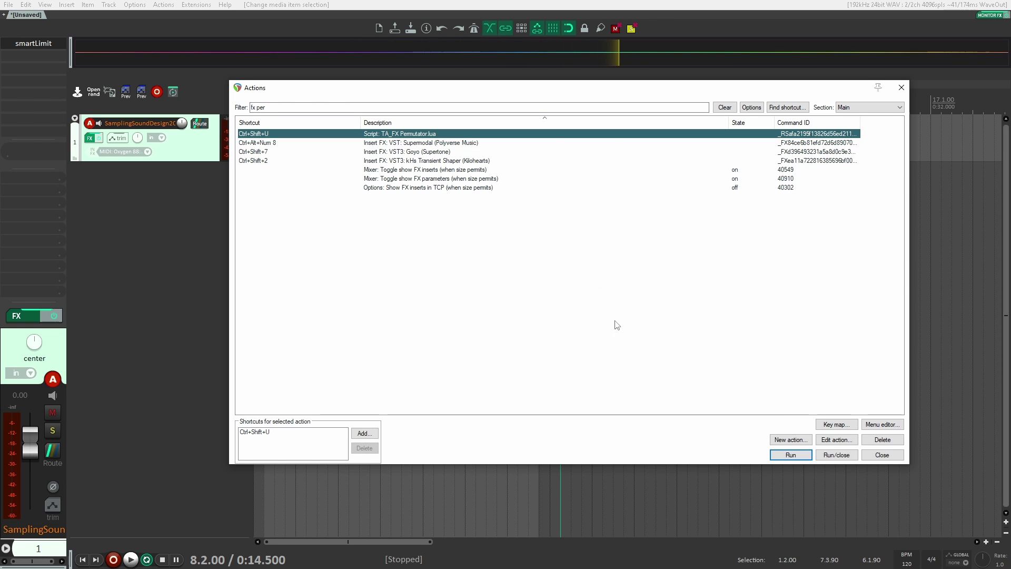
pyautogui.click(790, 455)
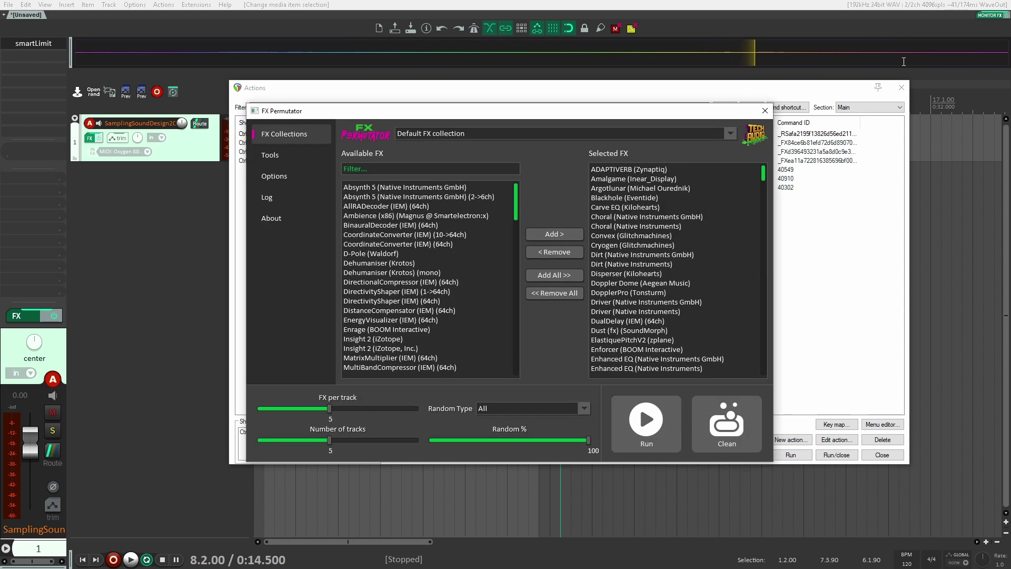
pyautogui.click(901, 88)
pyautogui.moveTo(530, 112); pyautogui.dragTo(639, 114)
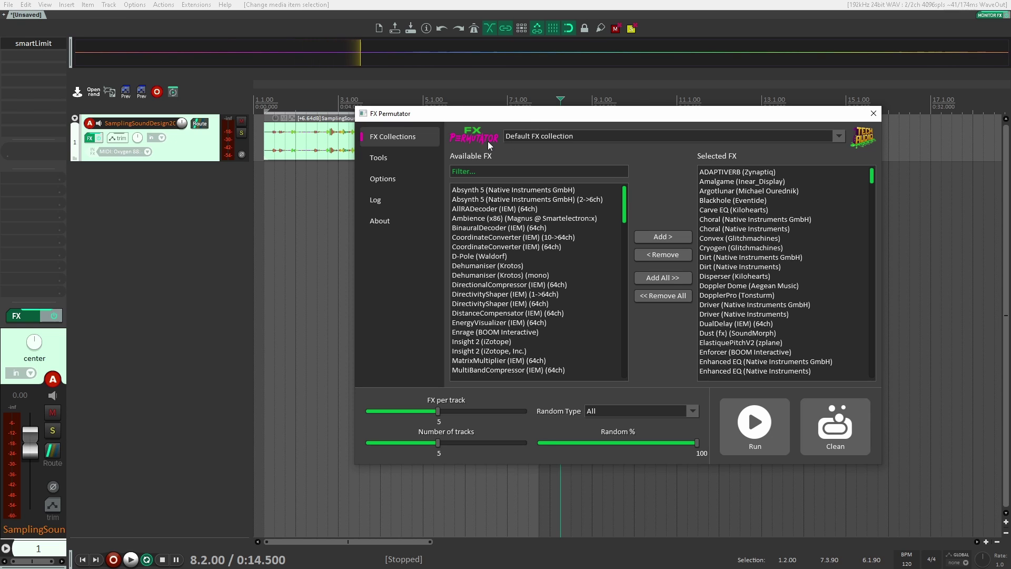
# Look through FX Permutator's Tools, Options, Log and About pages and return to FX Collections
pyautogui.click(380, 158)
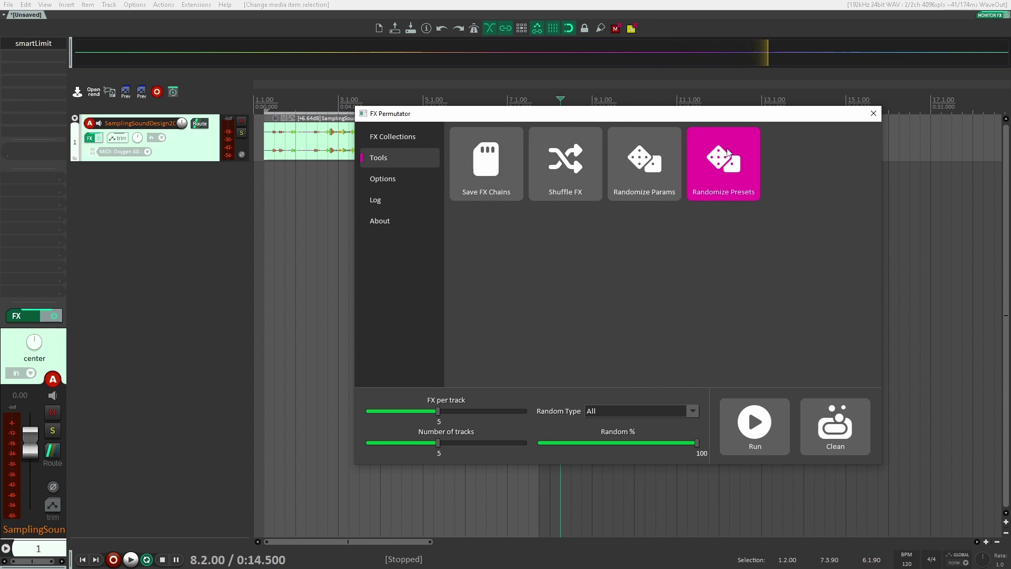
pyautogui.click(382, 180)
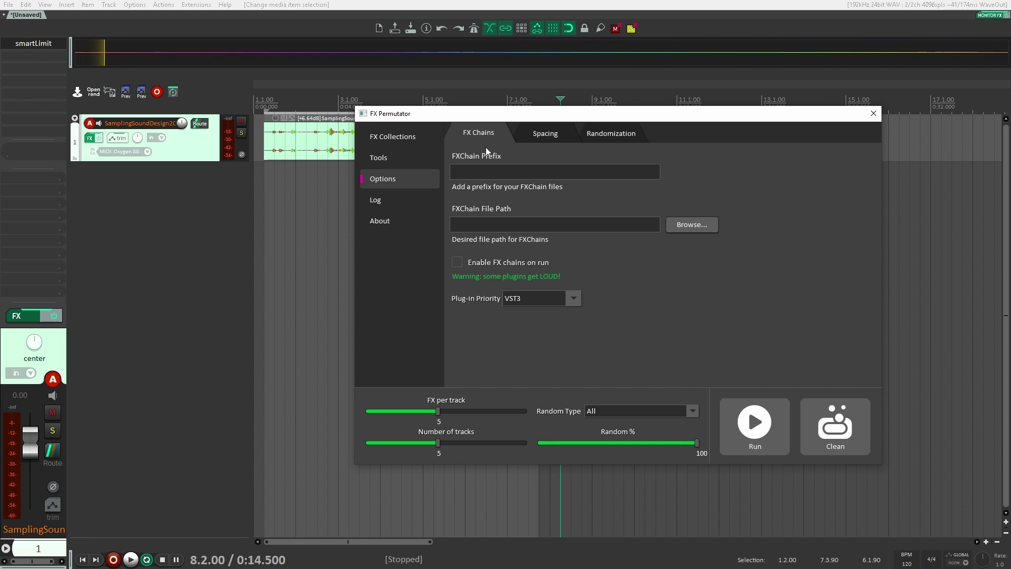
pyautogui.click(376, 200)
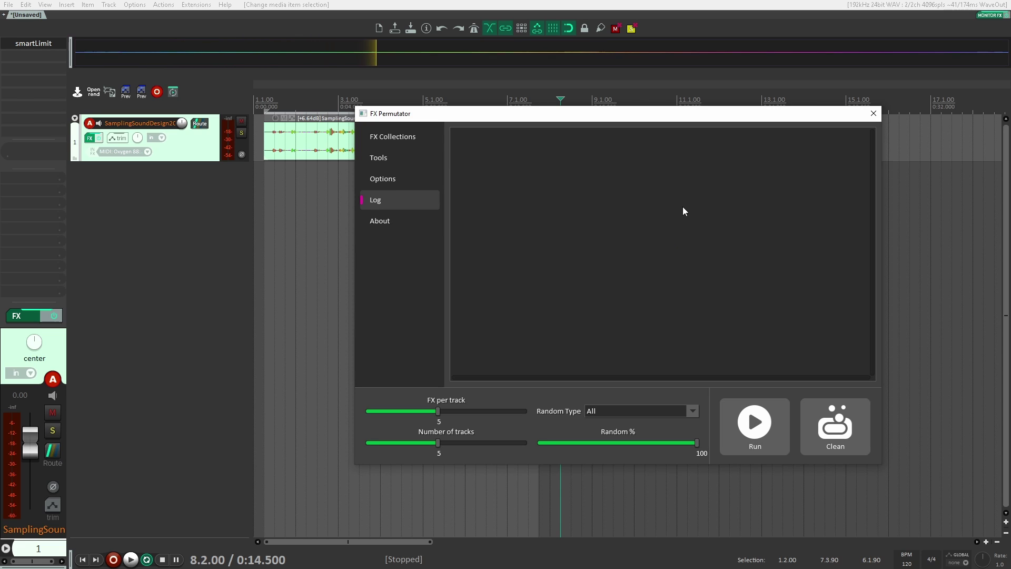
pyautogui.click(380, 221)
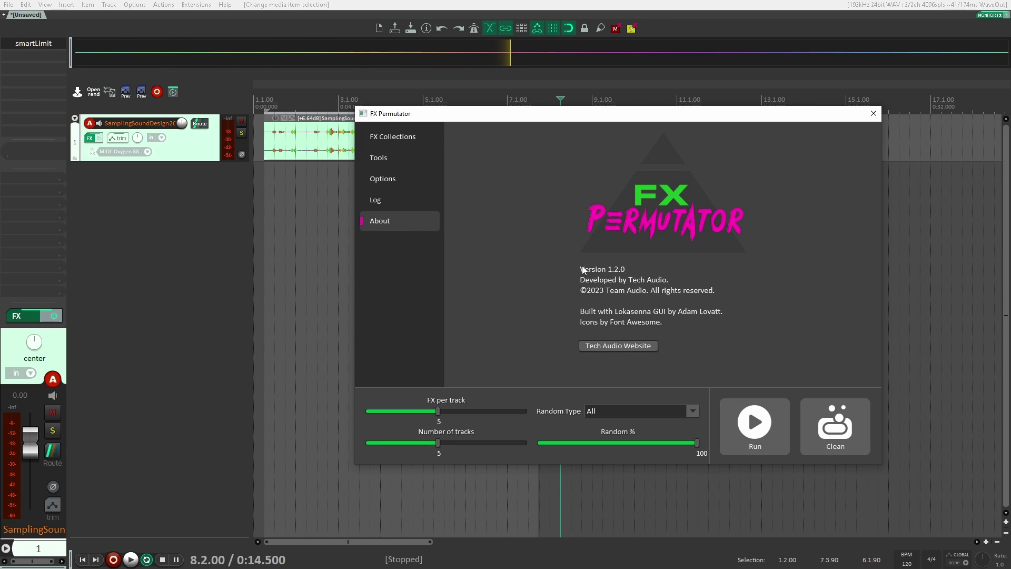
pyautogui.click(382, 141)
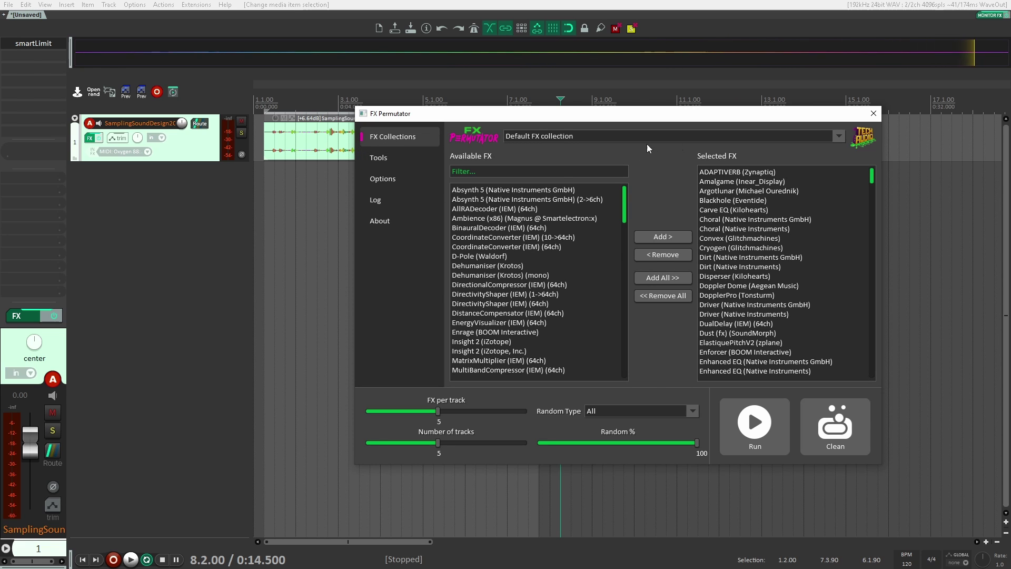
# Create a new FX collection named Kilohearts
pyautogui.click(839, 138)
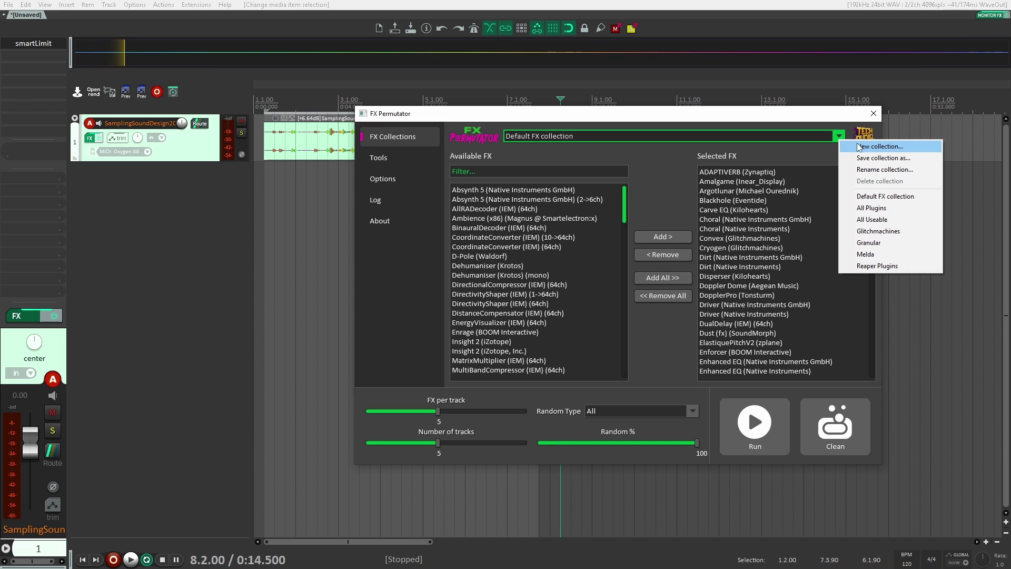
pyautogui.click(859, 147)
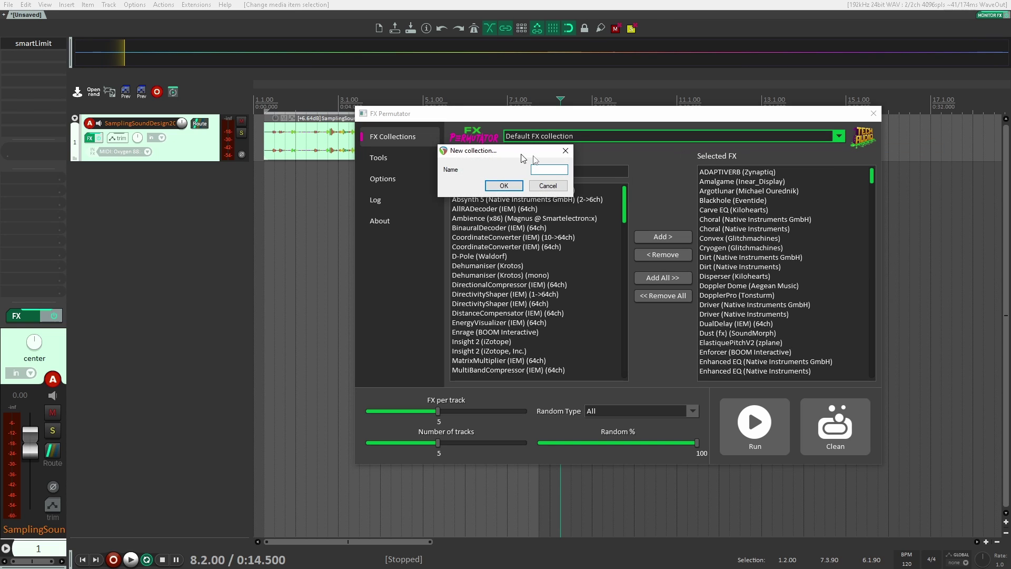
pyautogui.moveTo(521, 155); pyautogui.dragTo(673, 159)
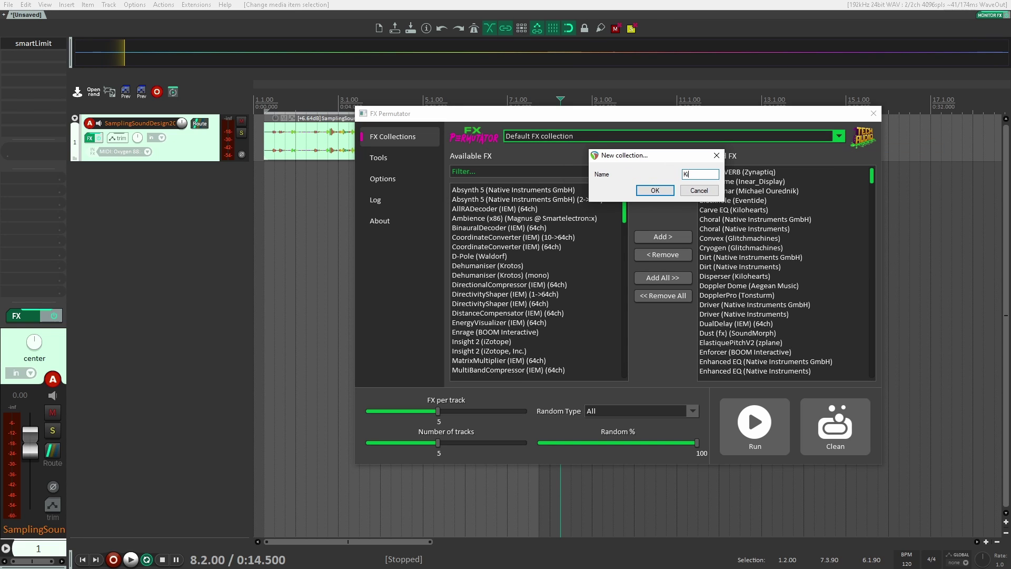
pyautogui.write('Kilohearts')
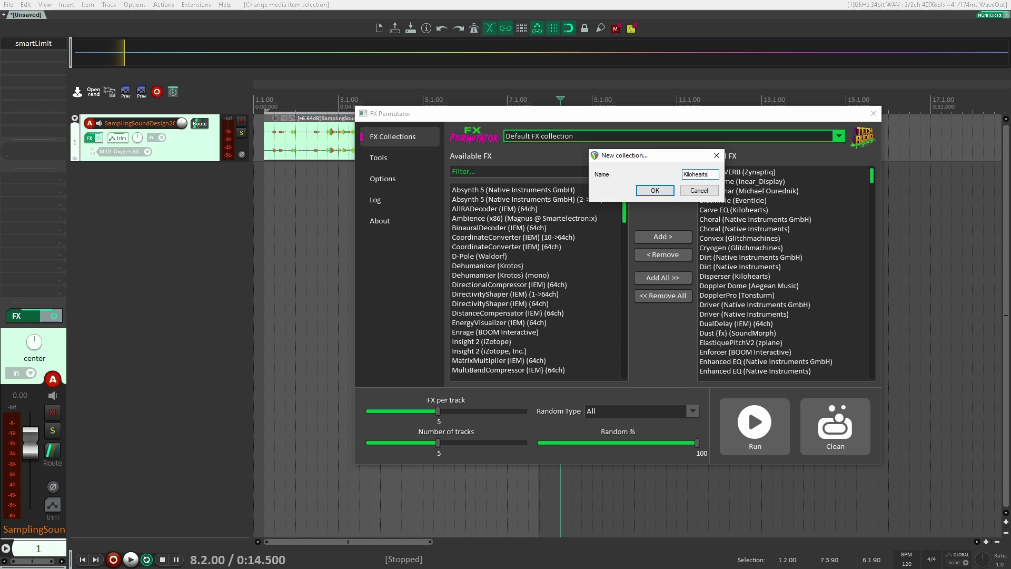
pyautogui.press('Return')
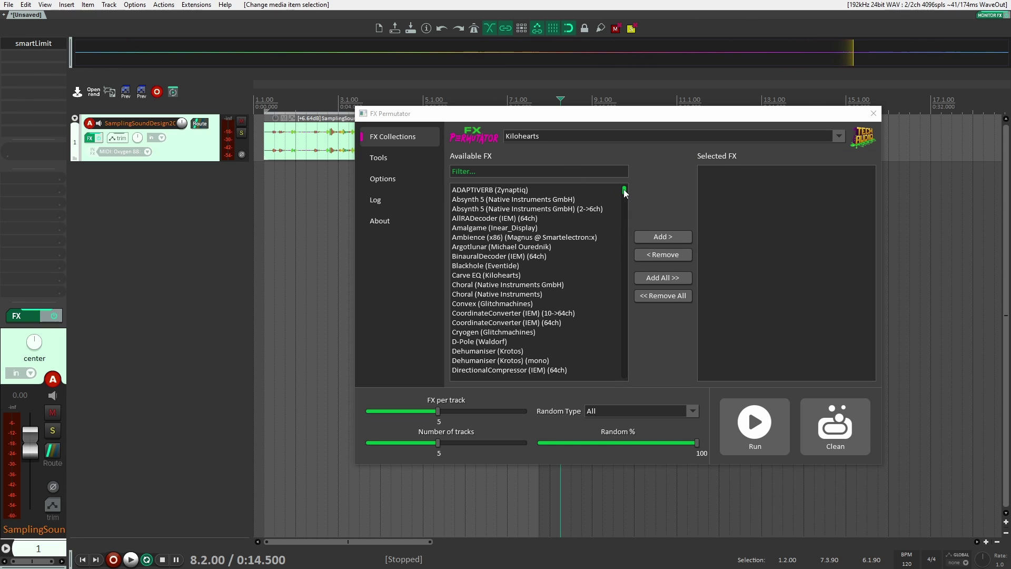
# Filter the available FX by "kilohearts" and add all the matching plugins to the Kilohearts collection
pyautogui.click(545, 171)
pyautogui.write('kilohearts')
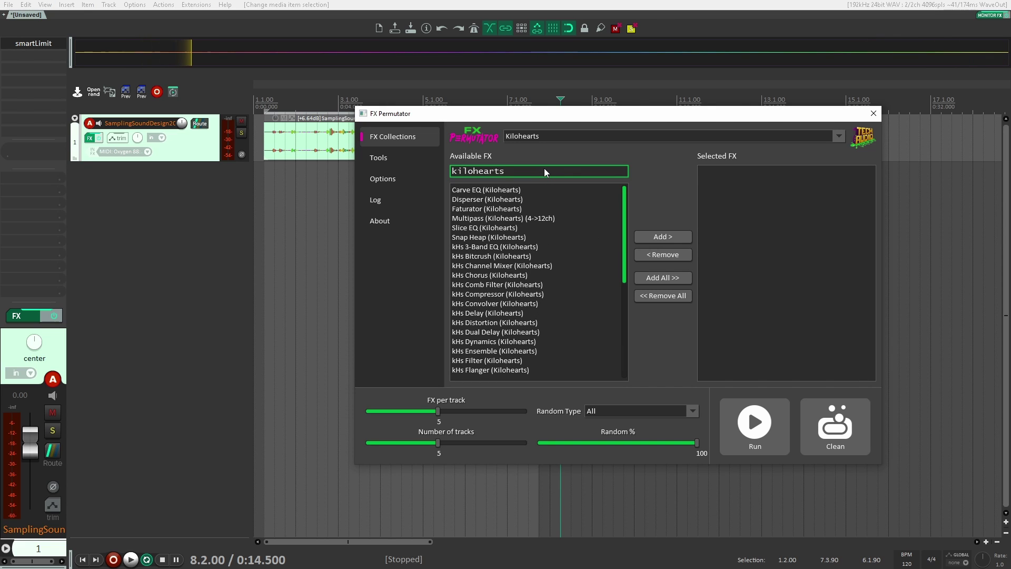
pyautogui.click(519, 191)
pyautogui.scroll(-8, 521, 371)
pyautogui.scroll(-3, 523, 373)
pyautogui.keyDown('shift'); pyautogui.click(527, 370); pyautogui.keyUp('shift')
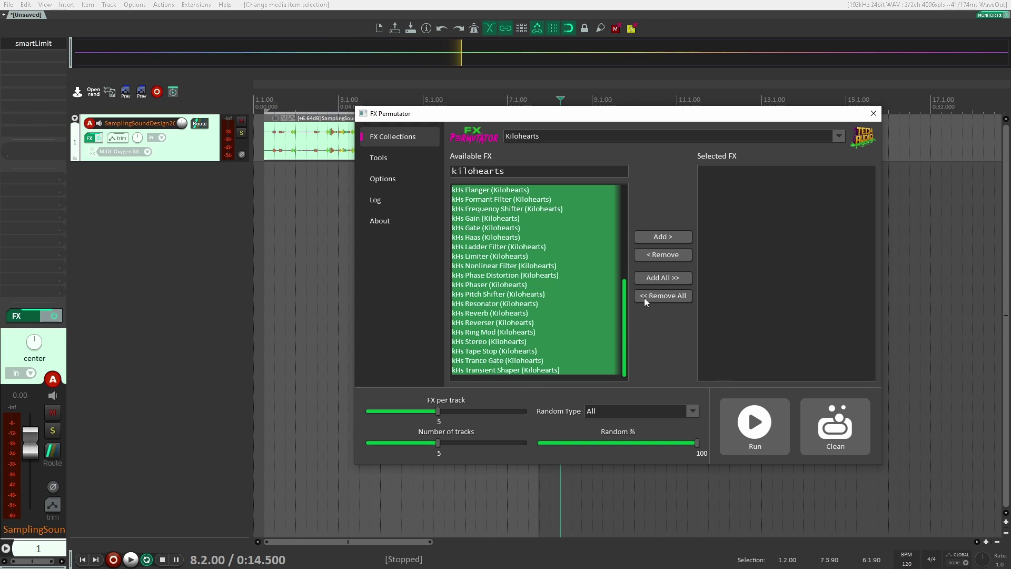
pyautogui.click(651, 278)
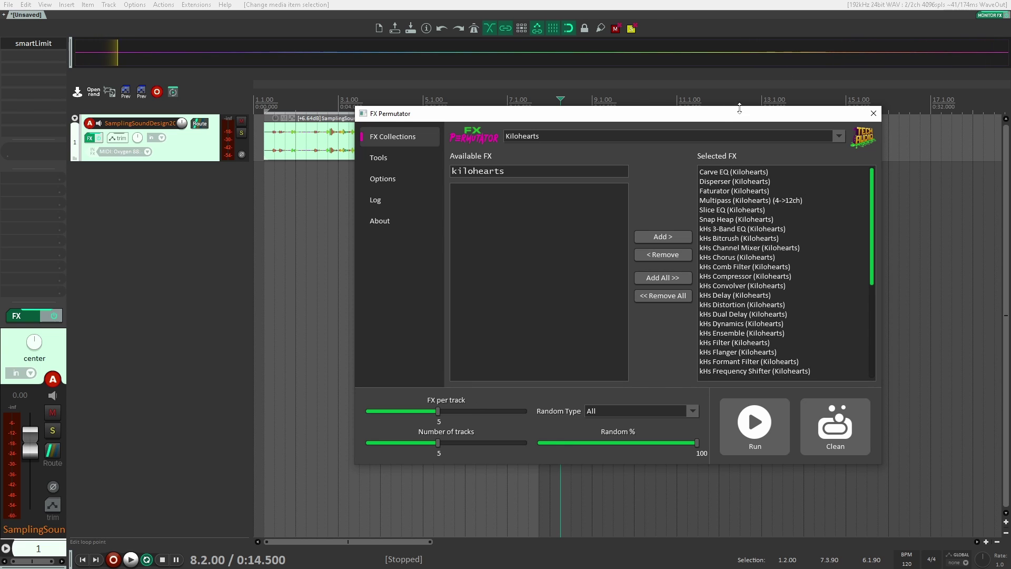
pyautogui.moveTo(739, 110); pyautogui.dragTo(791, 85)
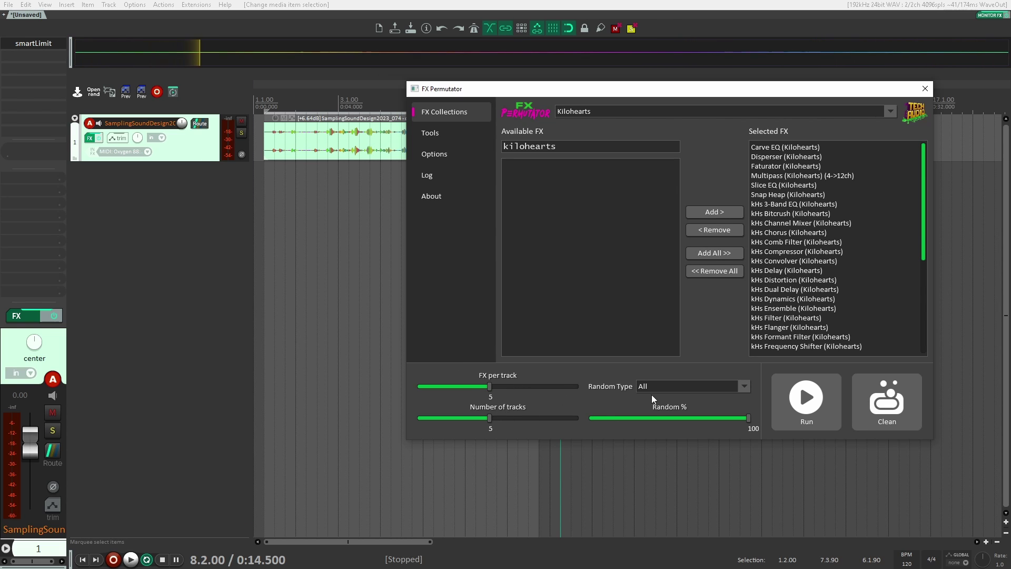
# Try the OFF and Non-Presets Only random types, and set Random Type back to All
pyautogui.moveTo(748, 419)
pyautogui.mouseDown()
pyautogui.moveTo(704, 419)
pyautogui.moveTo(749, 419)
pyautogui.mouseUp()
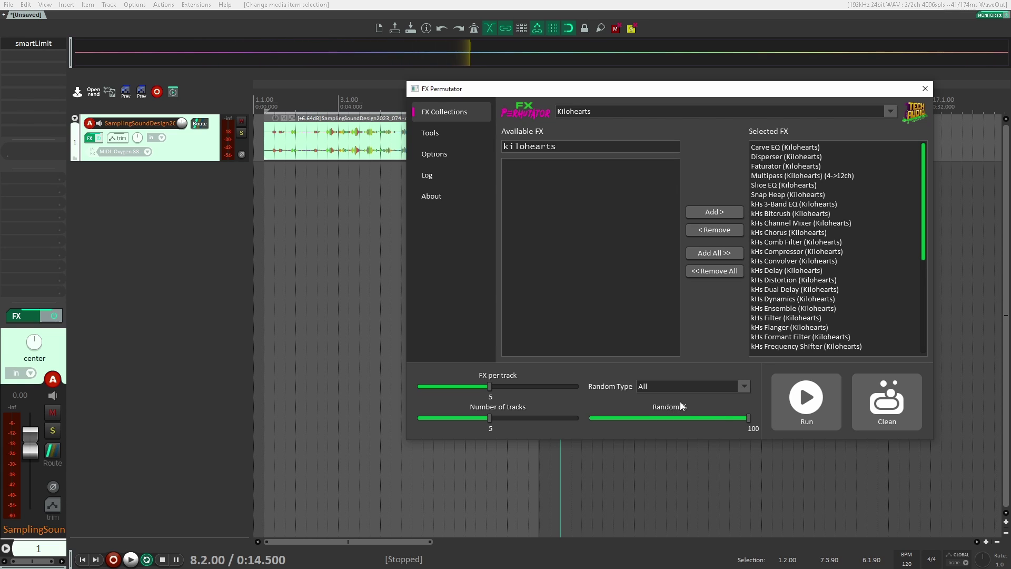
pyautogui.click(744, 384)
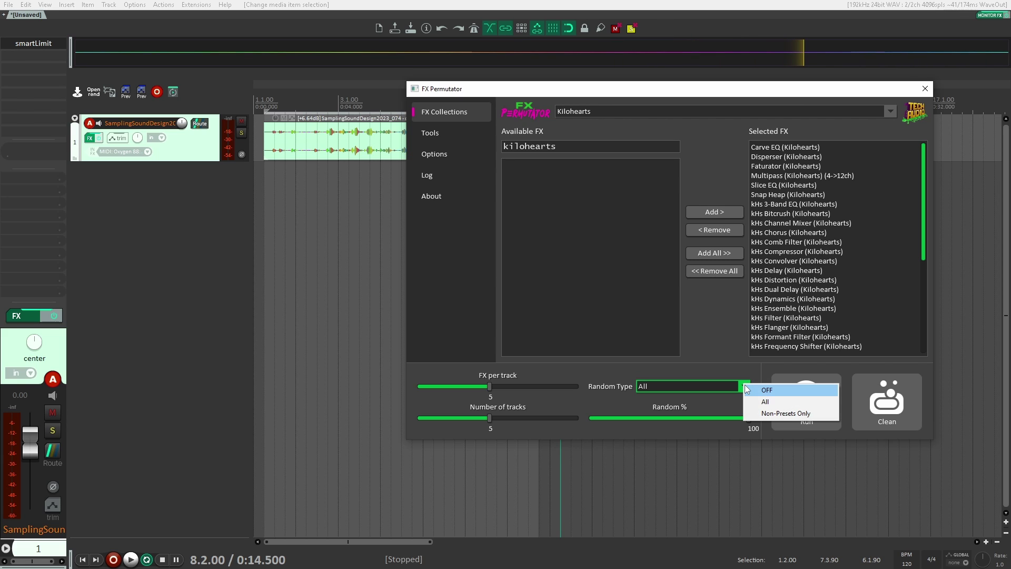
pyautogui.click(770, 393)
pyautogui.click(745, 386)
pyautogui.click(767, 404)
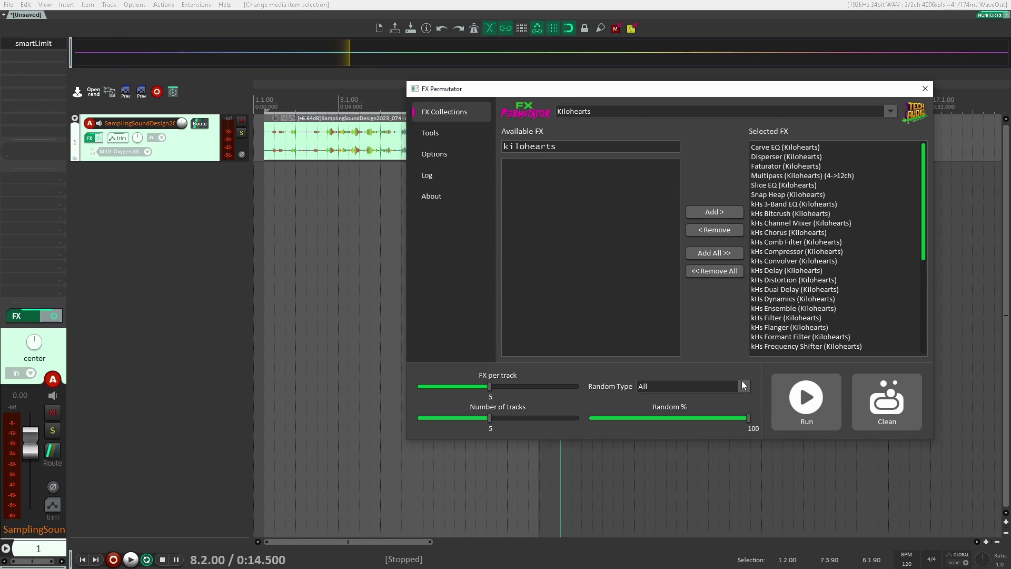
pyautogui.click(744, 384)
pyautogui.click(742, 401)
pyautogui.click(743, 386)
pyautogui.click(785, 417)
pyautogui.click(744, 387)
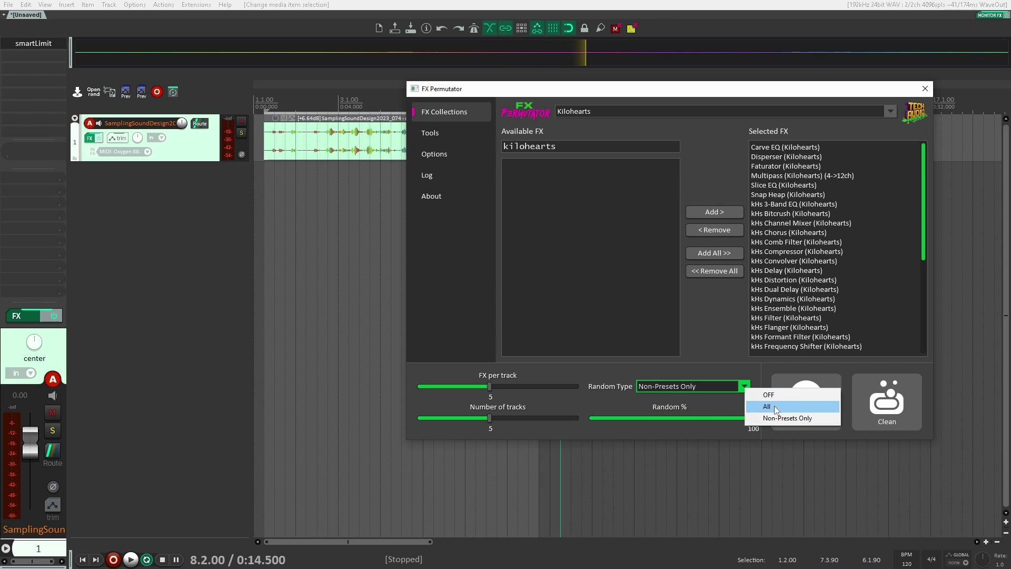
pyautogui.click(775, 409)
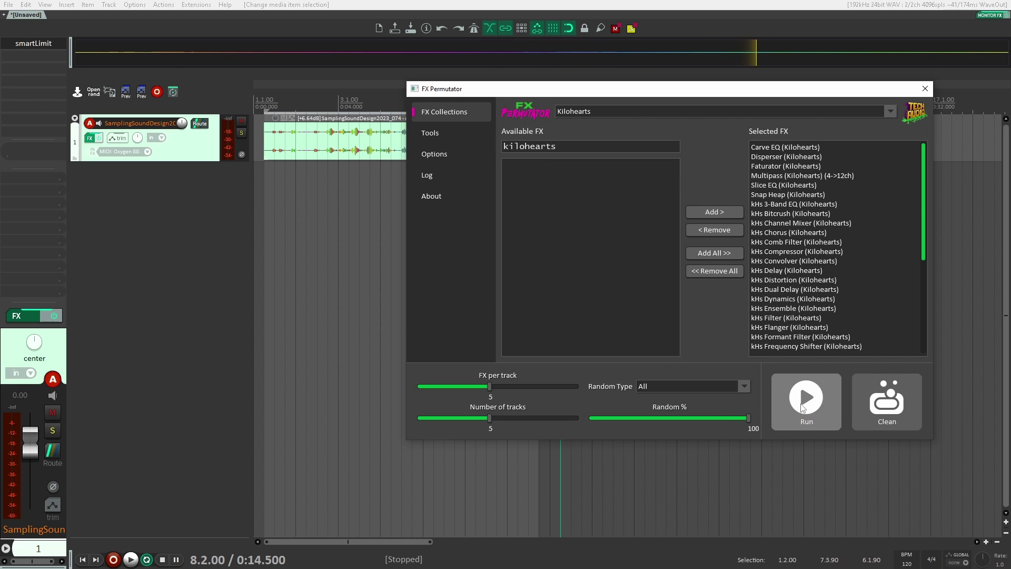
# Close FX Permutator and audition the glitch sounds item from 0:07.000, returning the edit cursor to the item's start
pyautogui.click(924, 89)
pyautogui.click(412, 138)
pyautogui.press('r')
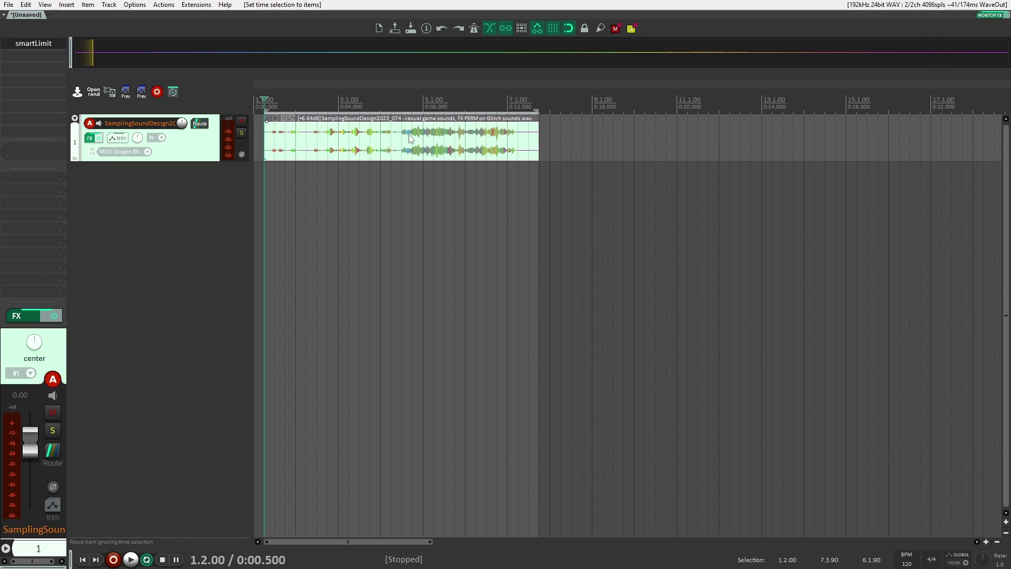
pyautogui.click(348, 148)
pyautogui.click(399, 204)
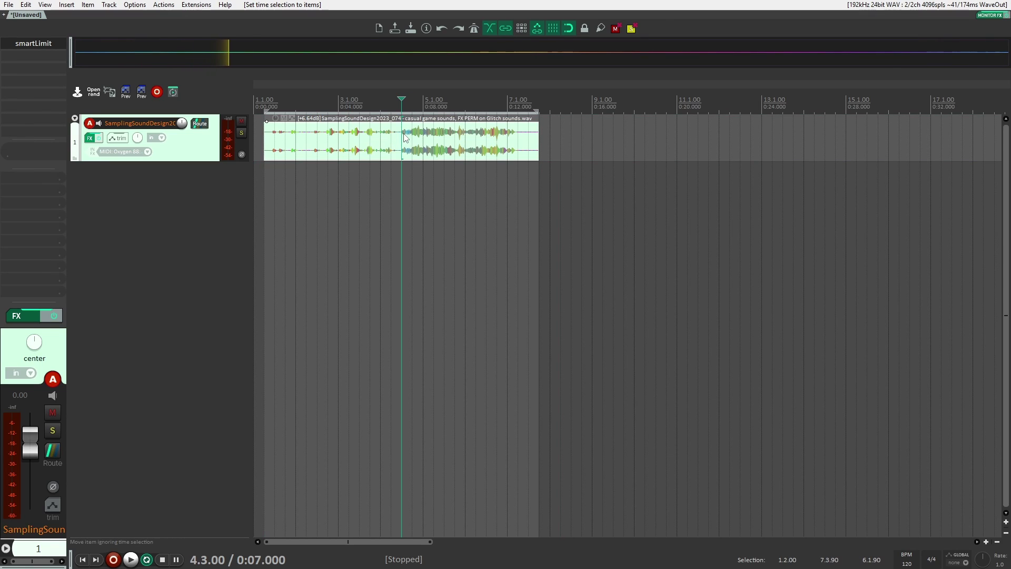
pyautogui.press('space')
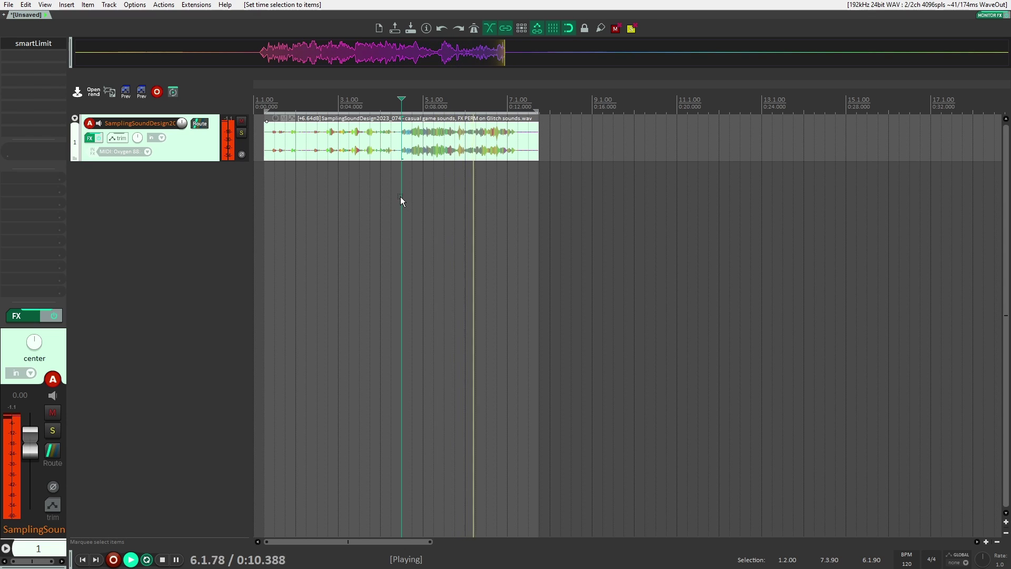
pyautogui.press('space')
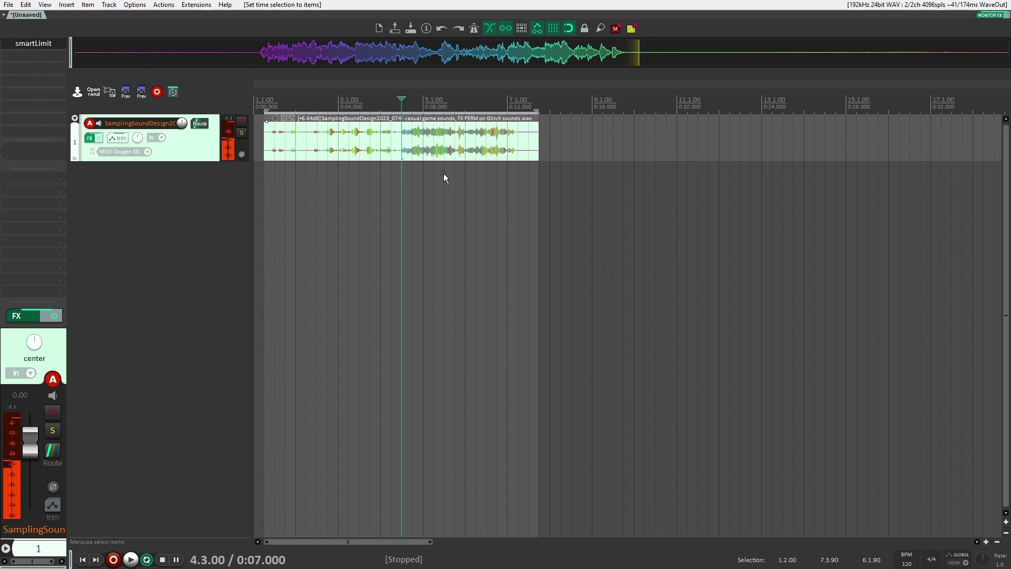
pyautogui.click(456, 143)
pyautogui.press('Home')
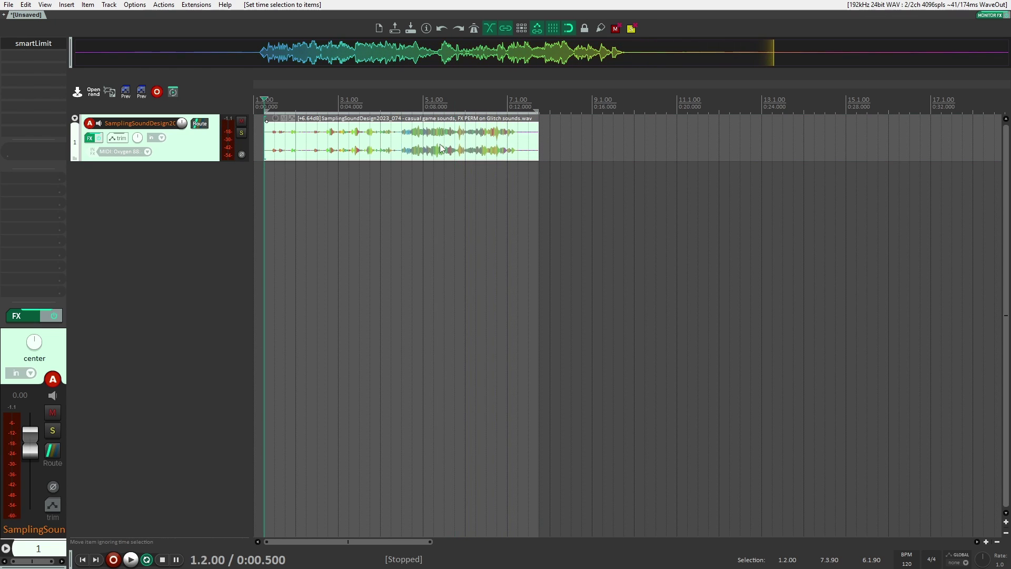
# Run FX Permutator on the media item with the Kilohearts collection, random type All, and review the resulting log
pyautogui.press('p')
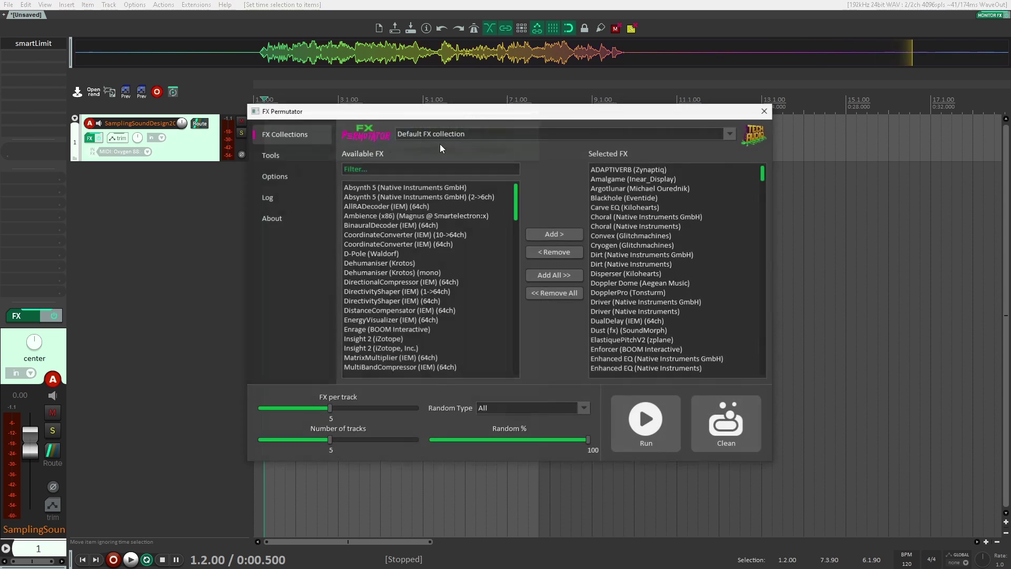
pyautogui.click(730, 134)
pyautogui.click(788, 255)
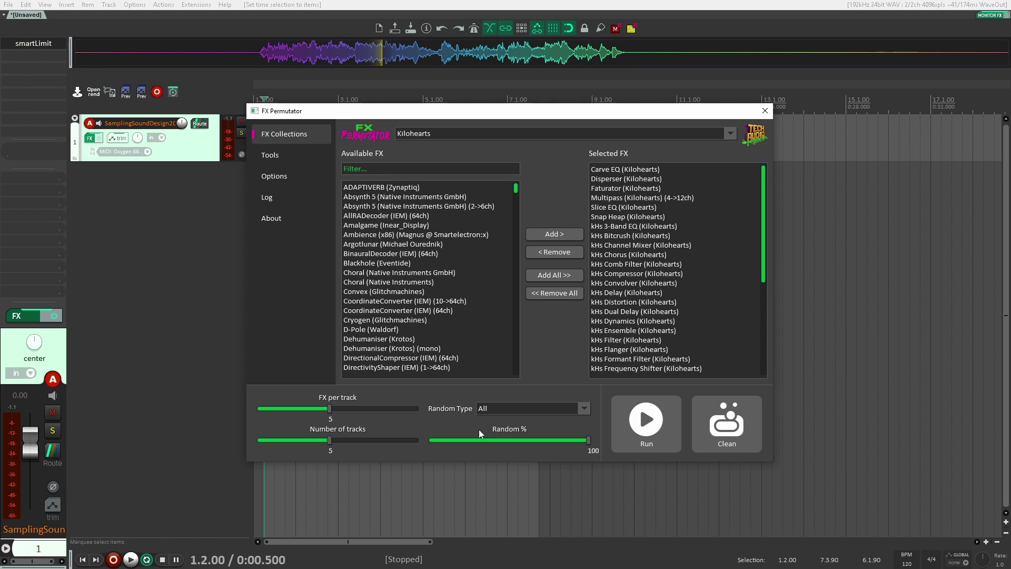
pyautogui.moveTo(605, 114); pyautogui.dragTo(754, 75)
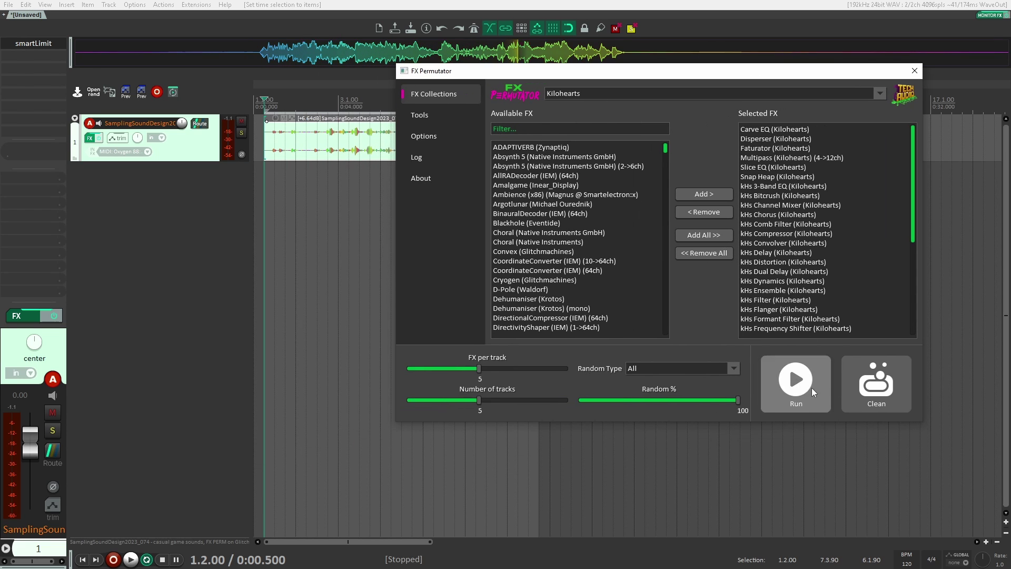
pyautogui.click(811, 396)
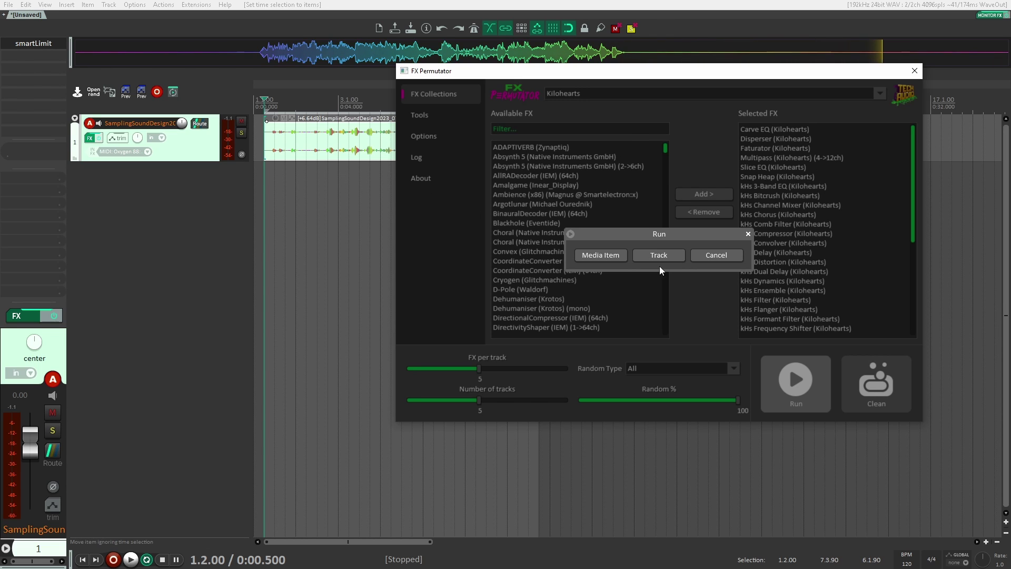
pyautogui.click(605, 257)
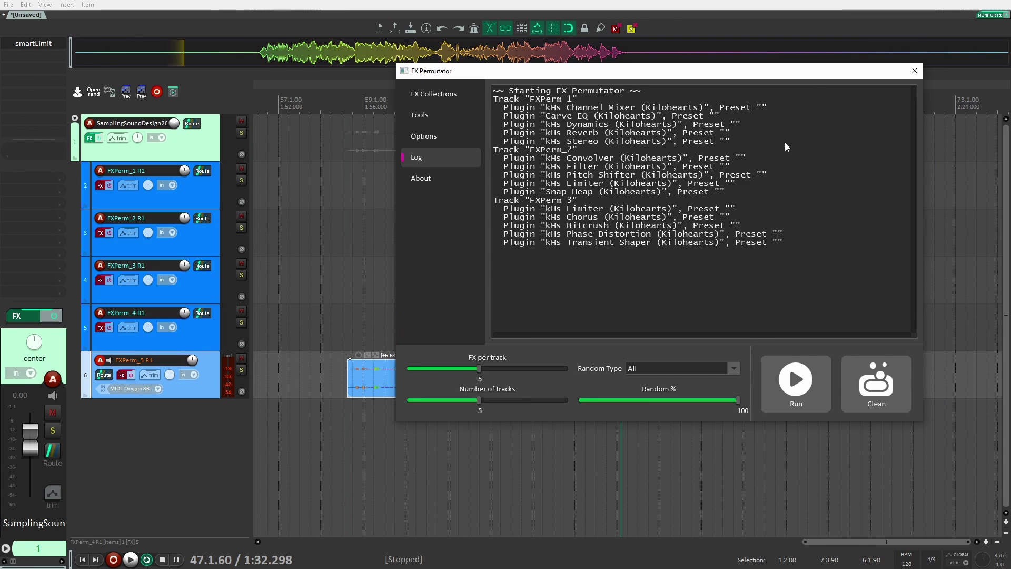
pyautogui.scroll(2, 784, 166)
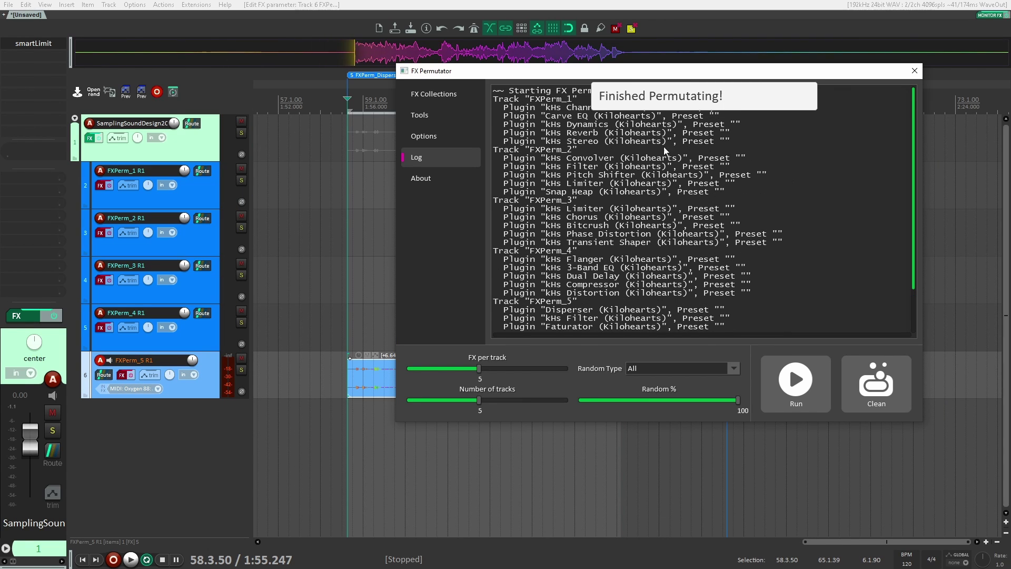
pyautogui.scroll(-2, 724, 290)
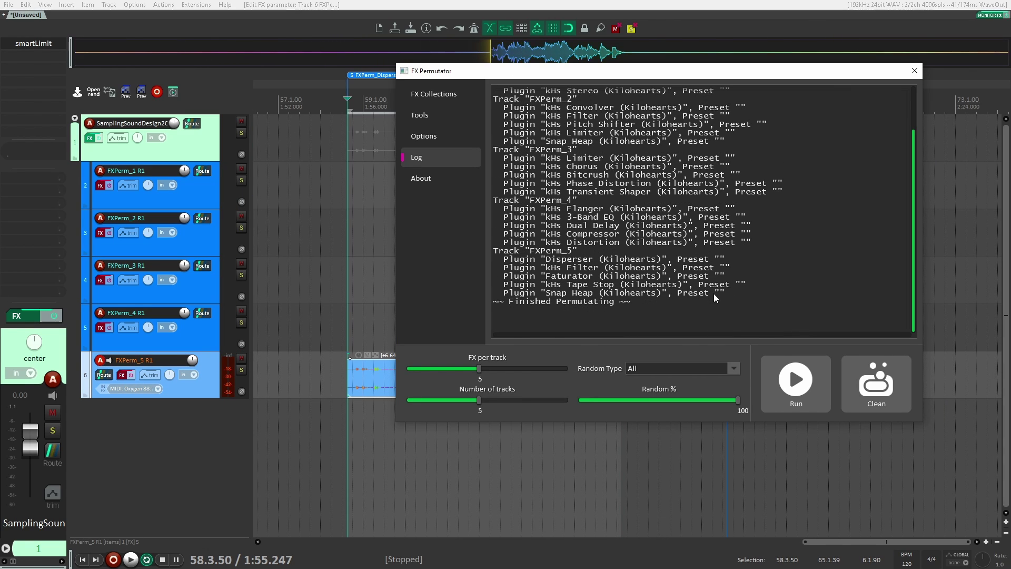
pyautogui.scroll(2, 800, 202)
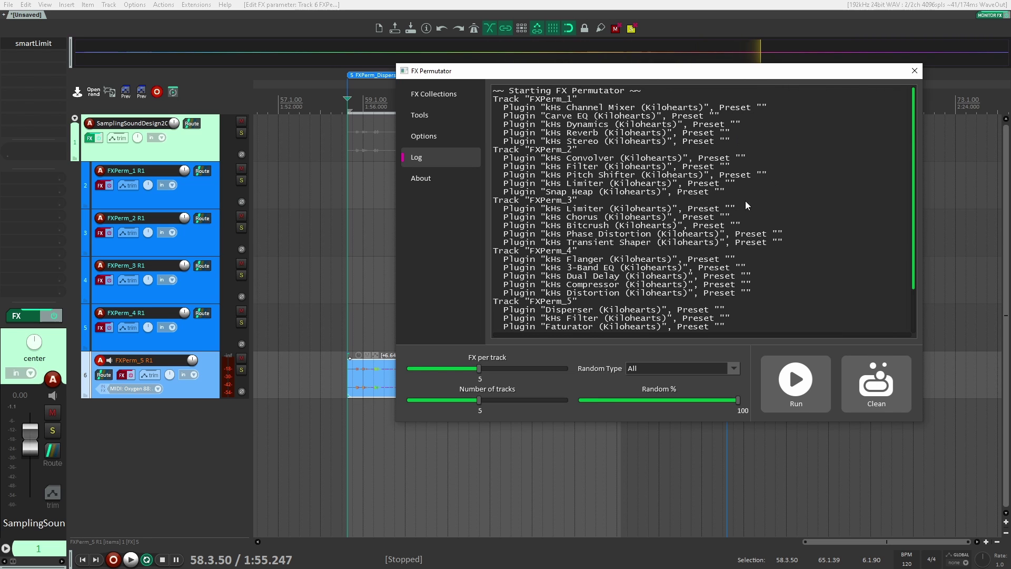
pyautogui.scroll(-2, 725, 302)
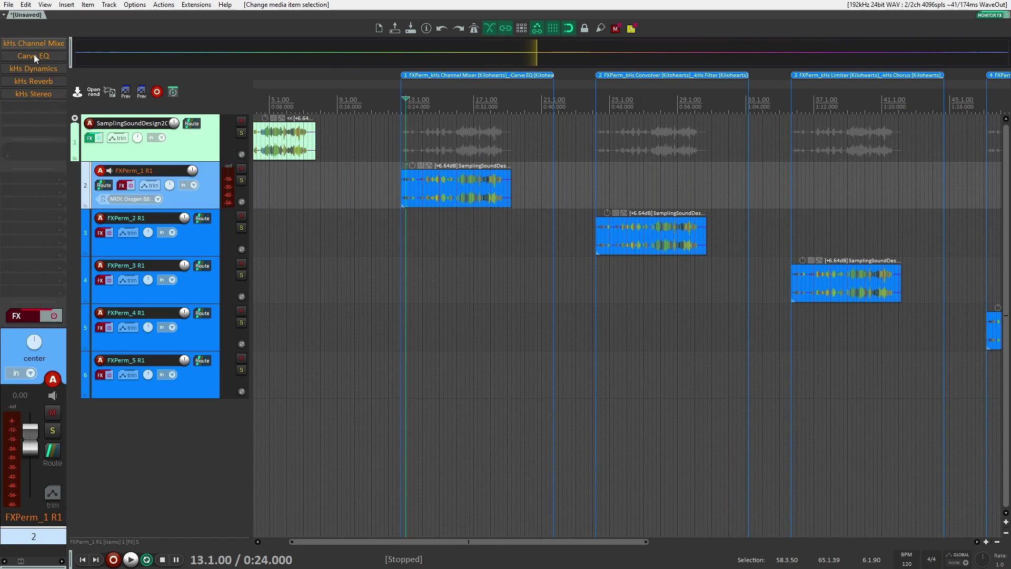
# Enable the FX chain on the FXPerm_1 track and inspect its kHs Dynamics, kHs Reverb and kHs Stereo plugin settings
pyautogui.click(54, 316)
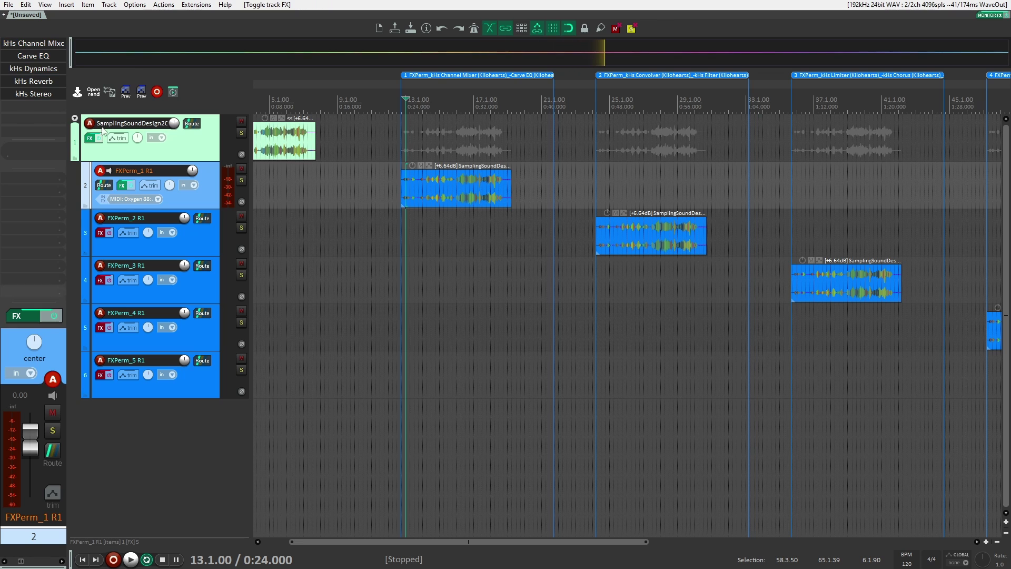
pyautogui.doubleClick(33, 68)
pyautogui.moveTo(46, 43); pyautogui.dragTo(323, 100)
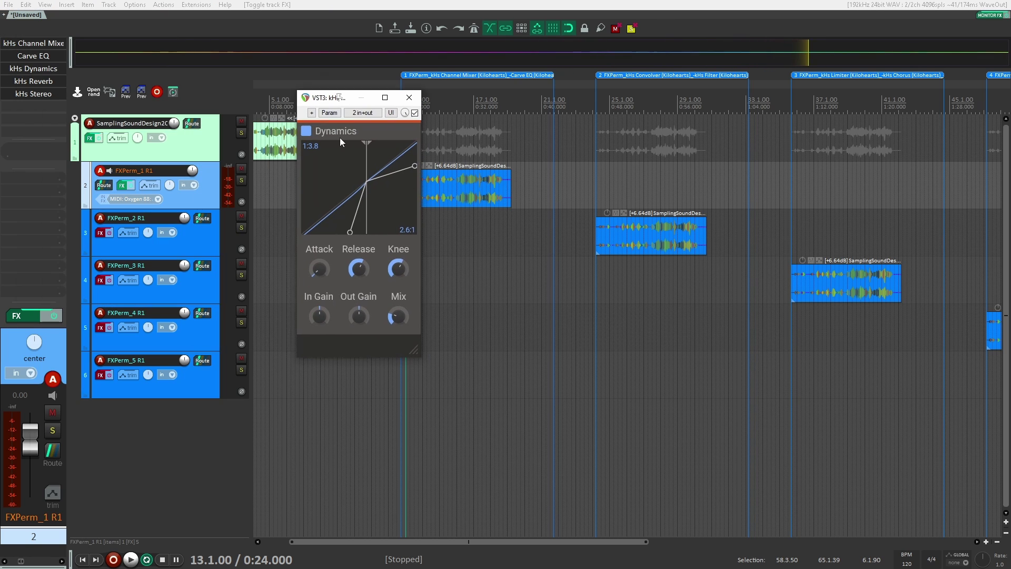
pyautogui.click(49, 73)
pyautogui.doubleClick(49, 80)
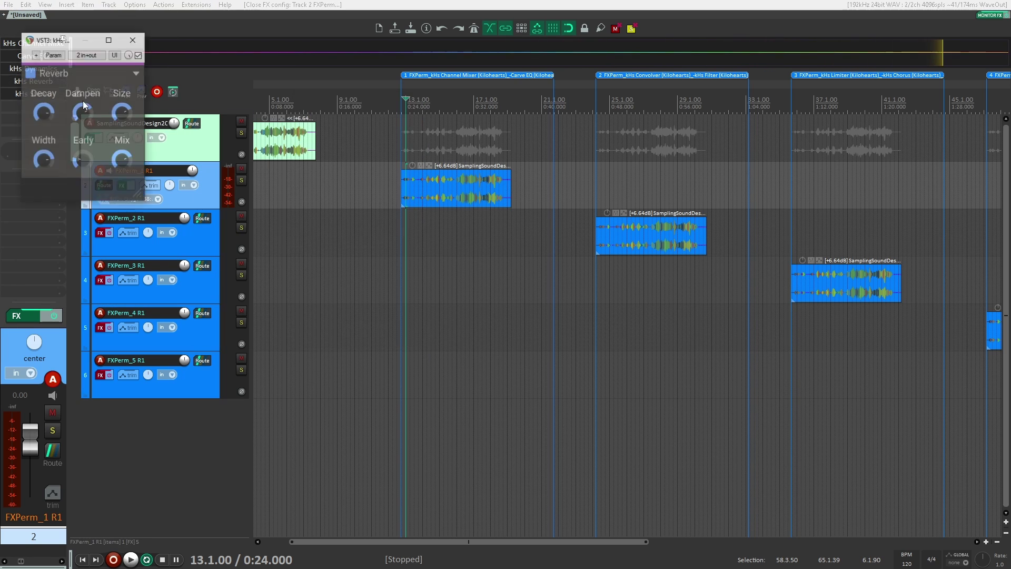
pyautogui.moveTo(53, 32); pyautogui.dragTo(279, 98)
pyautogui.doubleClick(33, 94)
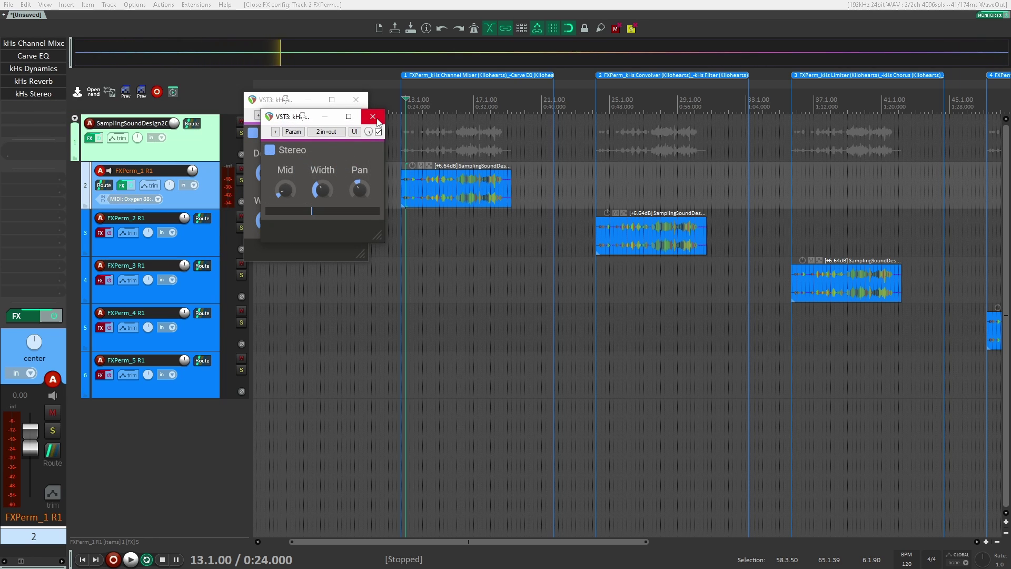
pyautogui.click(373, 116)
pyautogui.click(356, 100)
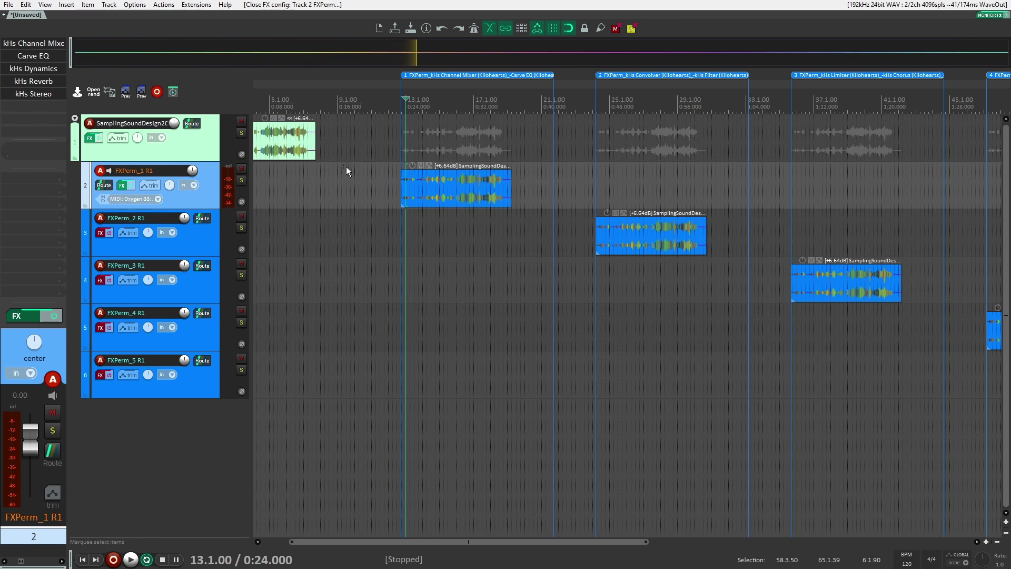
# Audition the processed FXPerm_1 item from 0:23.500 and bypass that track's FX chain
pyautogui.click(401, 153)
pyautogui.press('space')
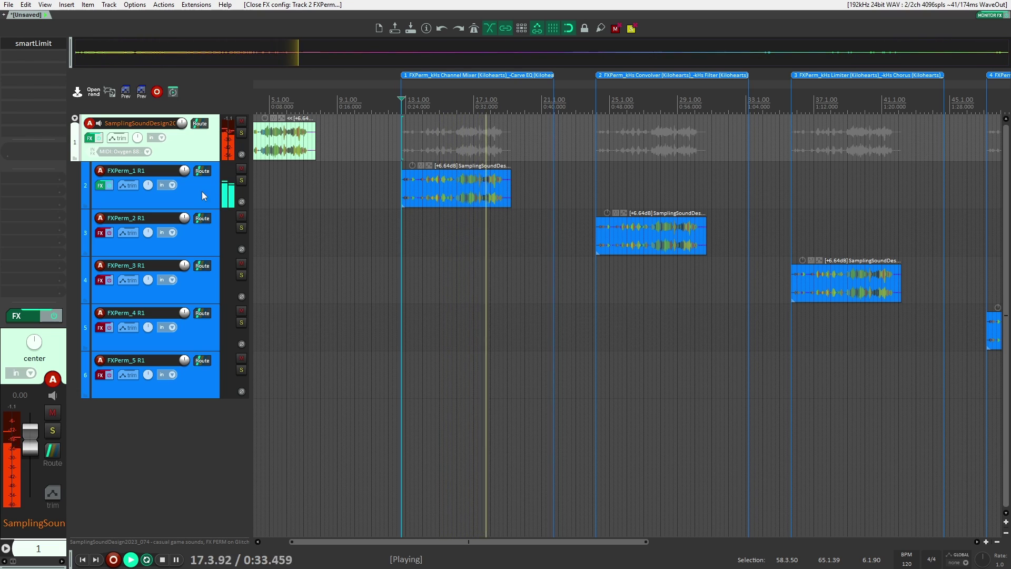
pyautogui.click(112, 186)
pyautogui.click(207, 242)
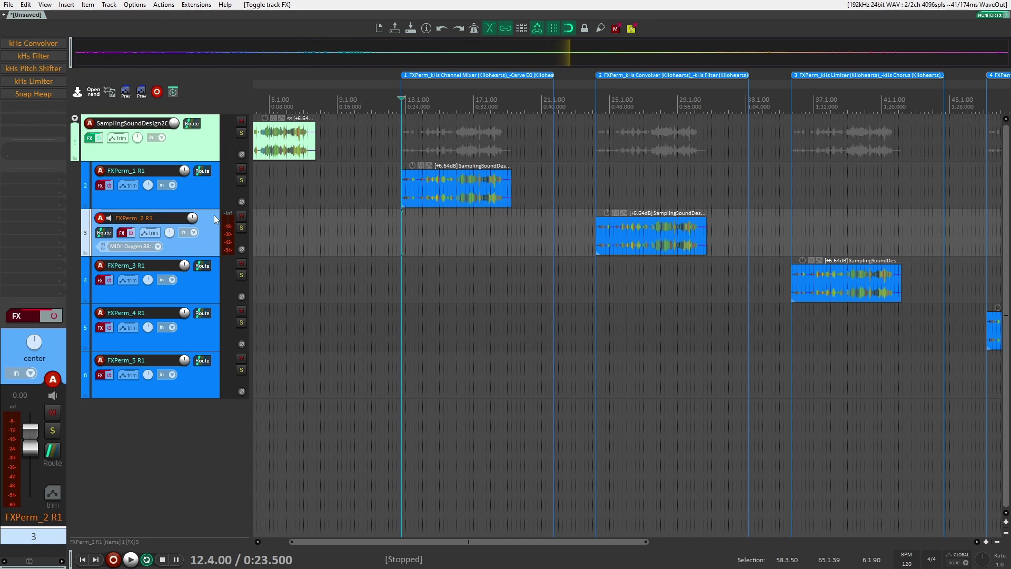
# Inspect the smartLimit plugin on the parent SamplingSoundDesign track and close its window
pyautogui.moveTo(351, 193); pyautogui.dragTo(404, 193)
pyautogui.click(201, 148)
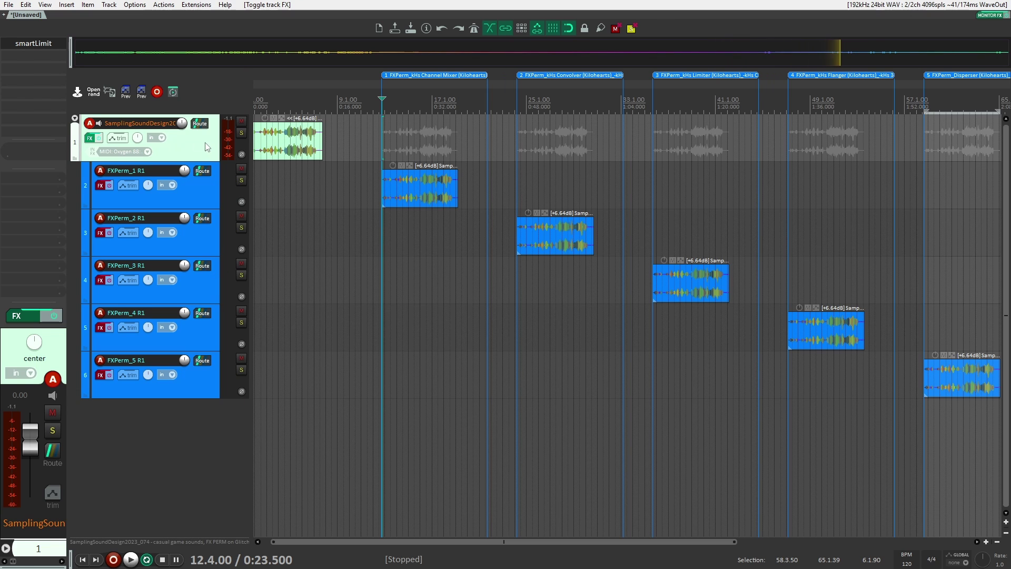
pyautogui.click(49, 46)
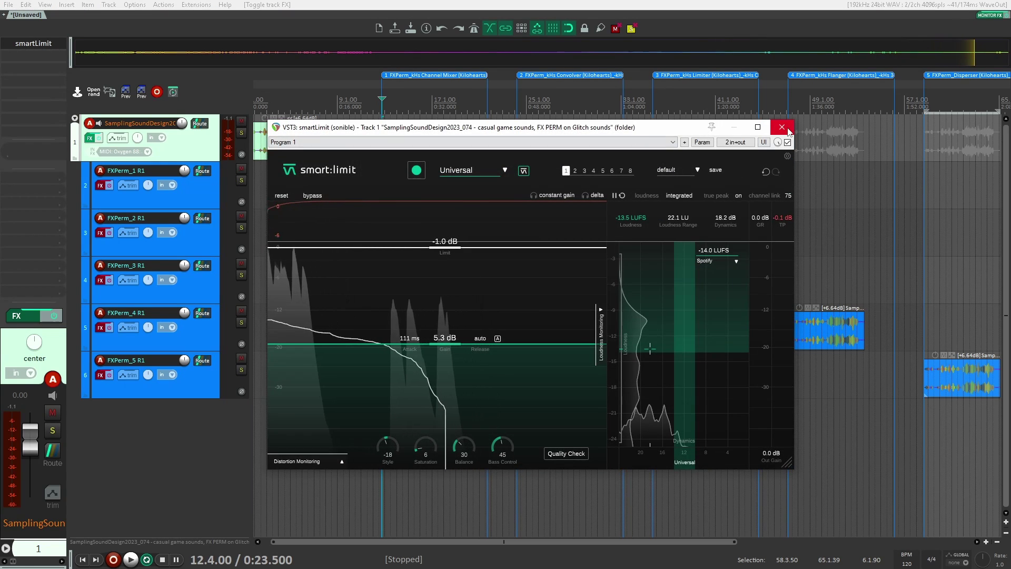
pyautogui.click(787, 127)
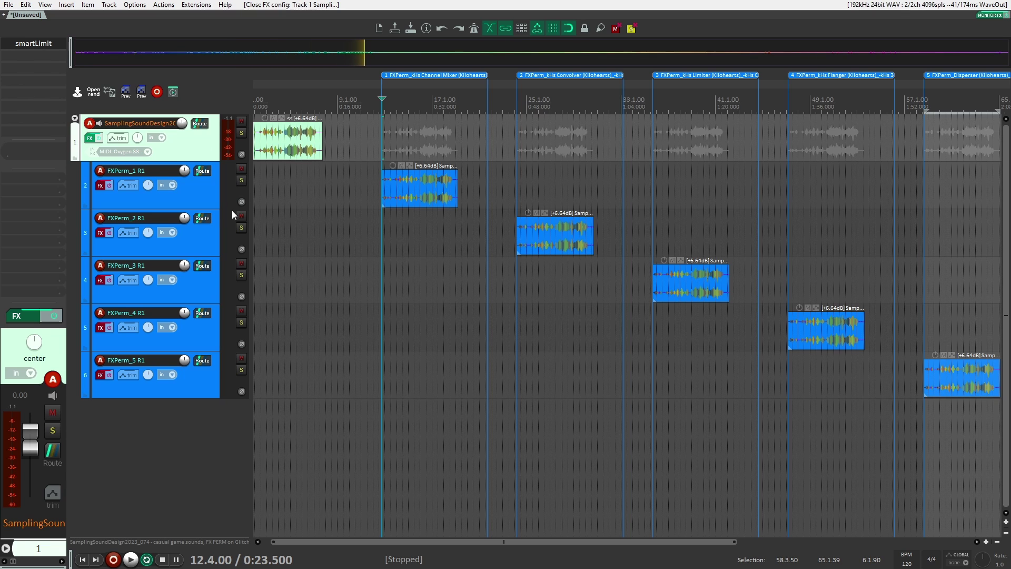
# Enable the FX chain on the FXPerm_2 track and play its glitch sounds item
pyautogui.click(208, 195)
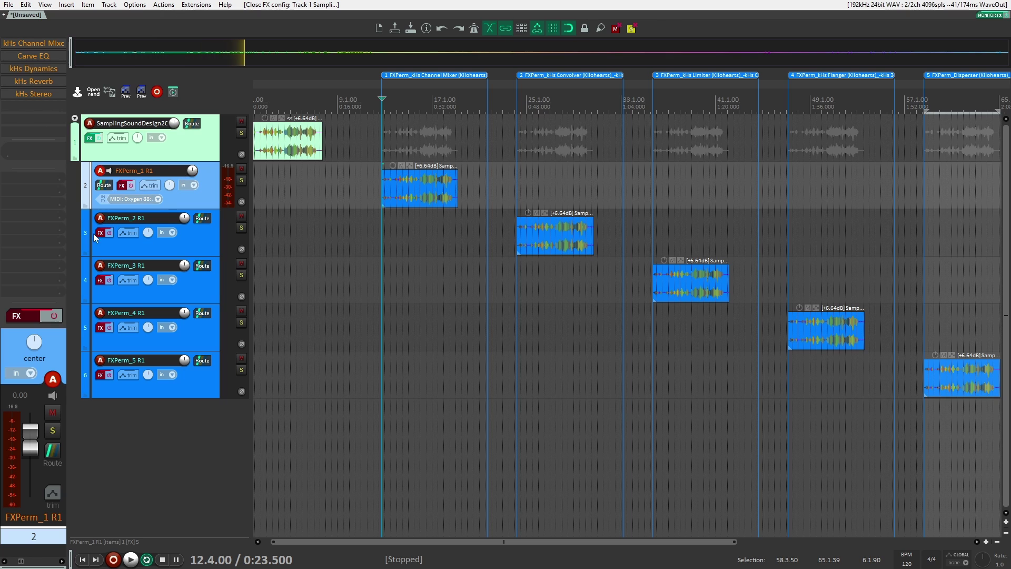
pyautogui.click(118, 244)
pyautogui.click(131, 233)
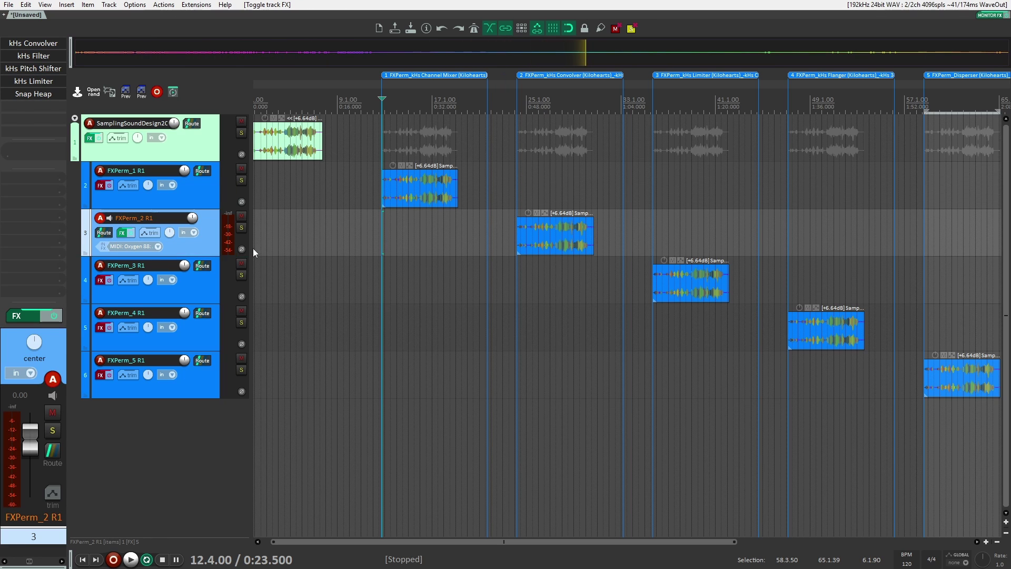
pyautogui.click(185, 144)
pyautogui.click(207, 235)
pyautogui.click(483, 189)
pyautogui.scroll(4, 482, 188)
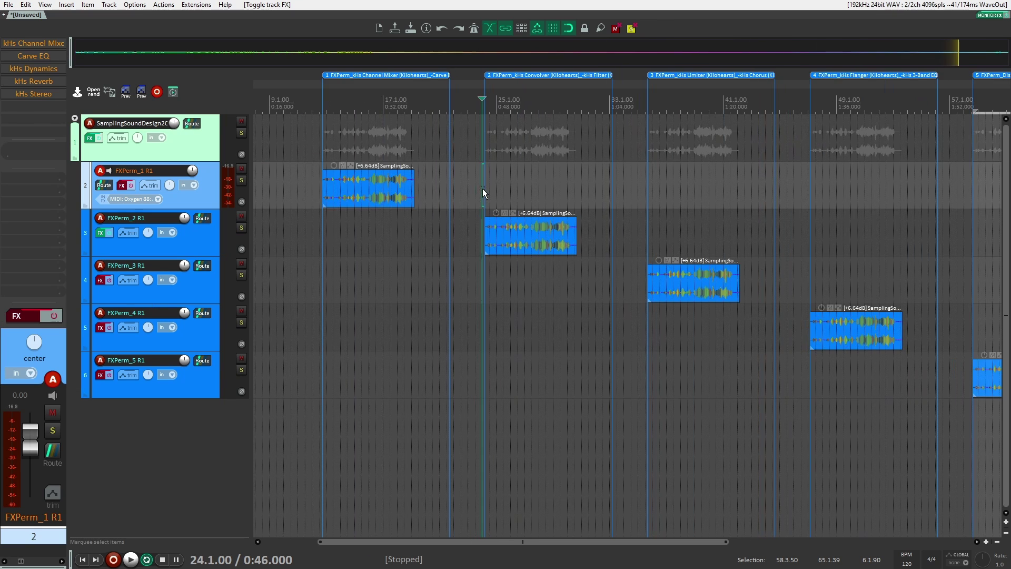
pyautogui.click(205, 226)
pyautogui.press('space')
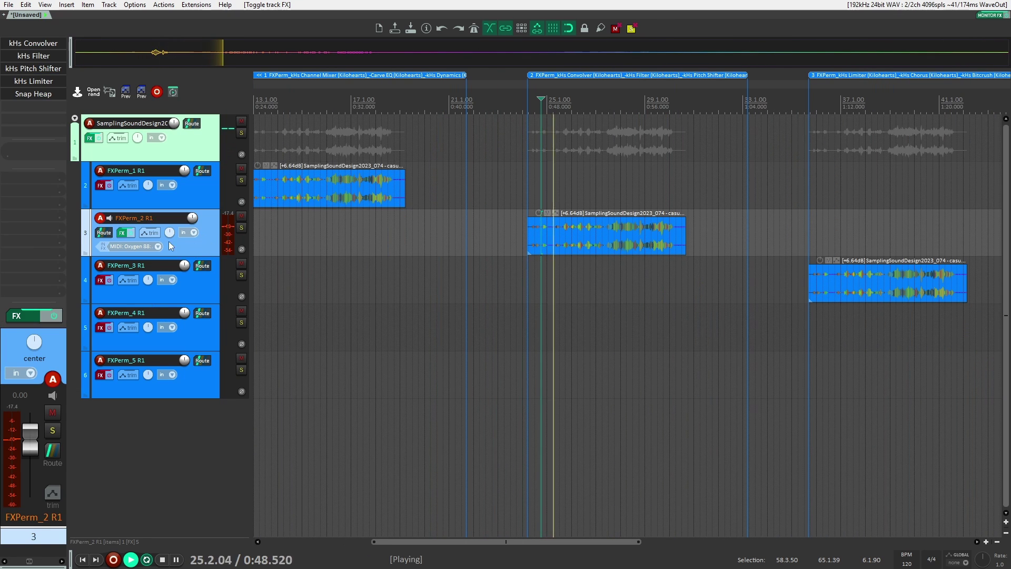
# Inspect the kHs Convolver plugin during playback, compare FXPerm_2 with and without FX, and leave its chain bypassed
pyautogui.moveTo(549, 290); pyautogui.dragTo(402, 267)
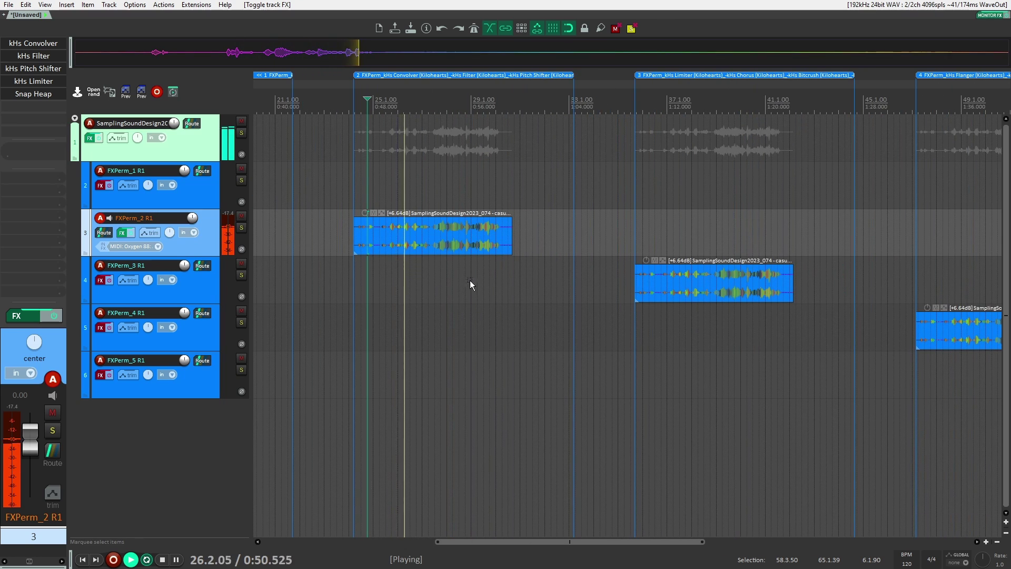
pyautogui.moveTo(490, 281); pyautogui.dragTo(376, 254)
pyautogui.click(30, 44)
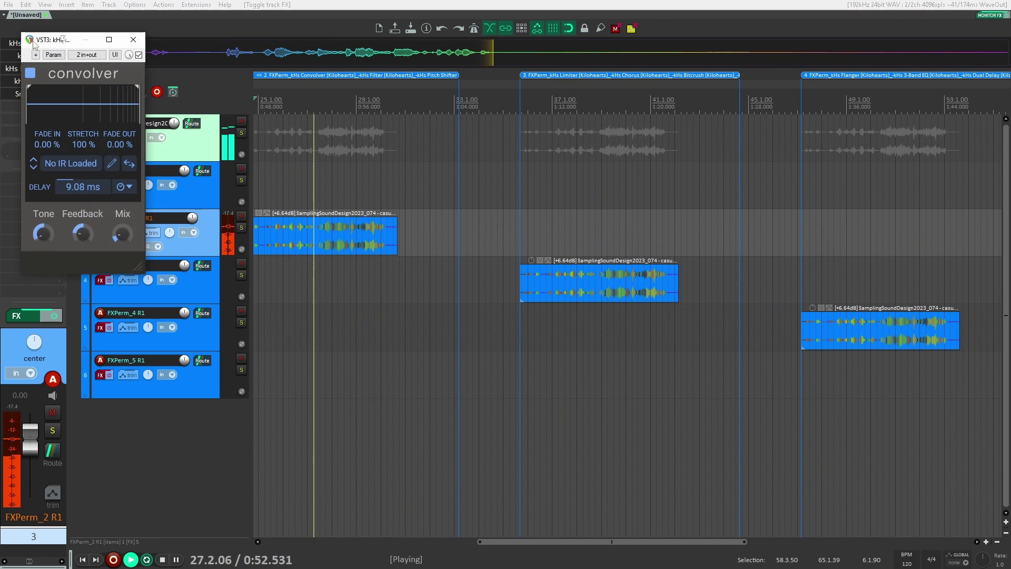
pyautogui.click(138, 38)
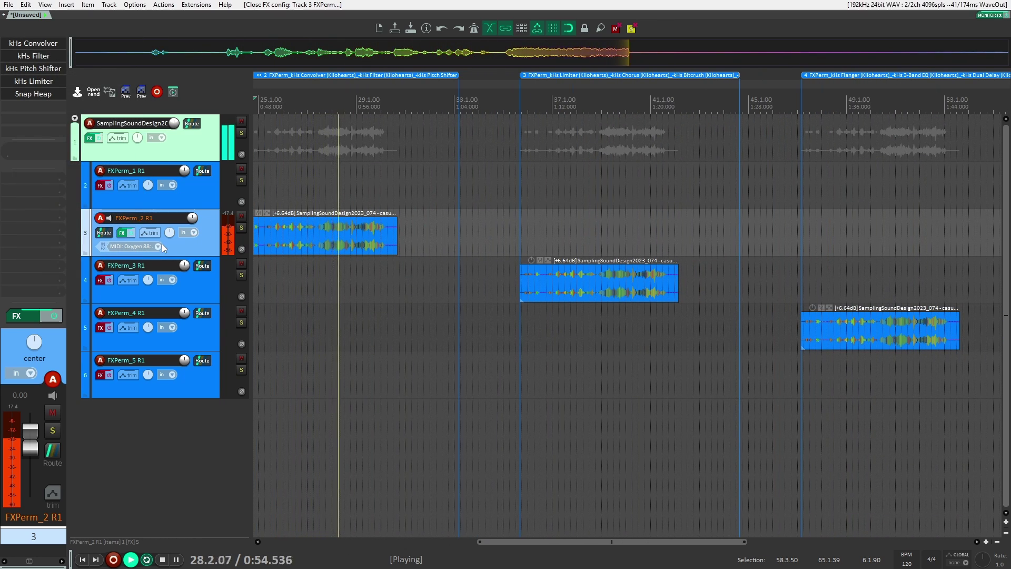
pyautogui.click(133, 235)
pyautogui.press('space')
pyautogui.click(132, 235)
# Audition the FXPerm_3 item from 1:12.500, comparing its FX chain on and off, and leave the chain bypassed
pyautogui.click(226, 293)
pyautogui.click(557, 248)
pyautogui.click(213, 293)
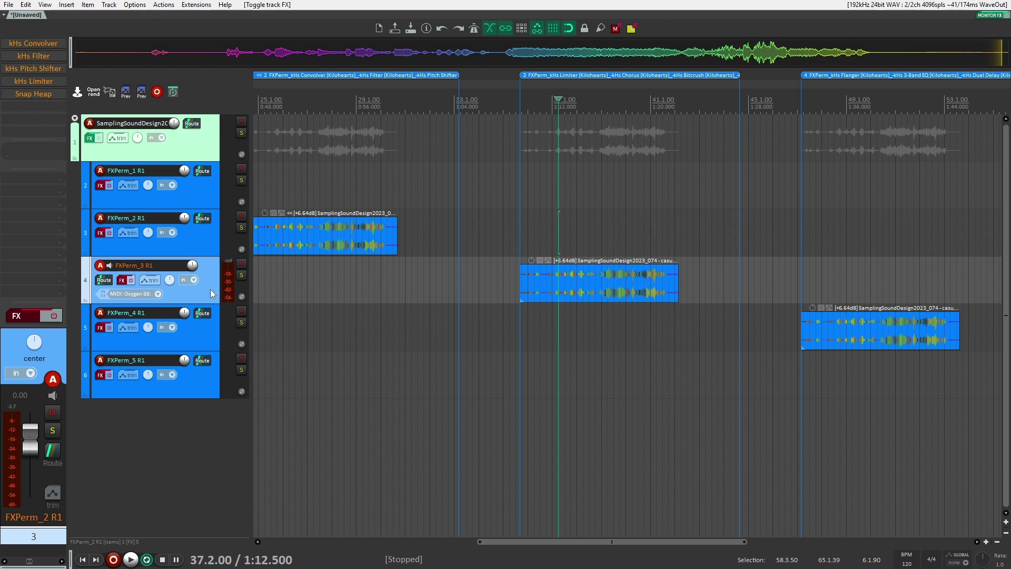
pyautogui.click(132, 281)
pyautogui.press('space')
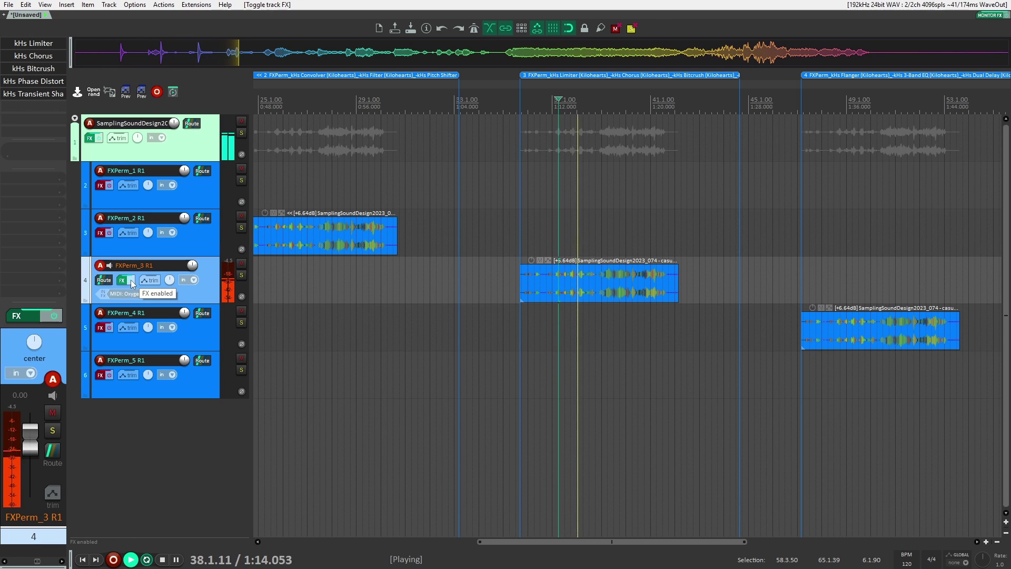
pyautogui.click(133, 280)
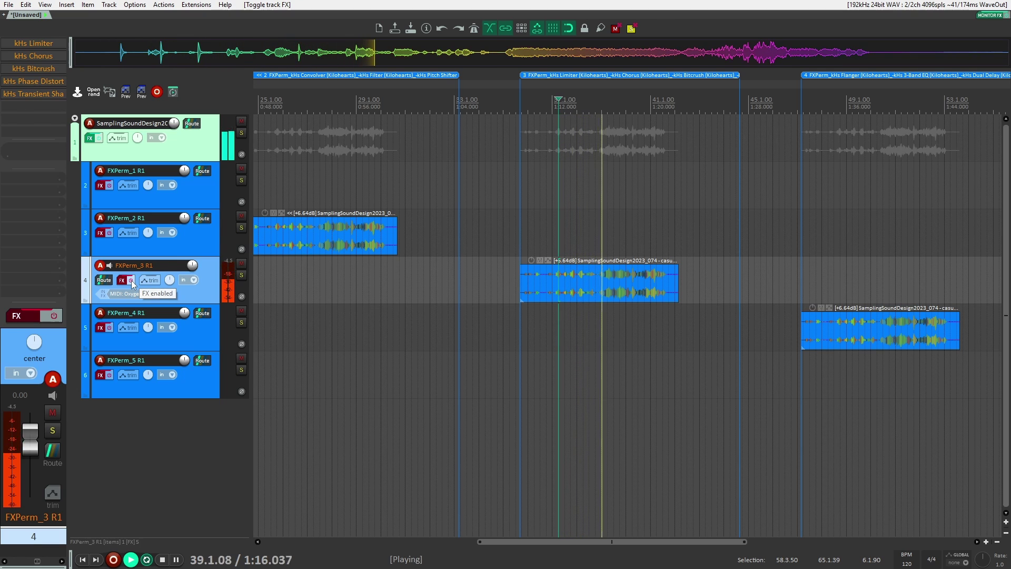
pyautogui.click(132, 280)
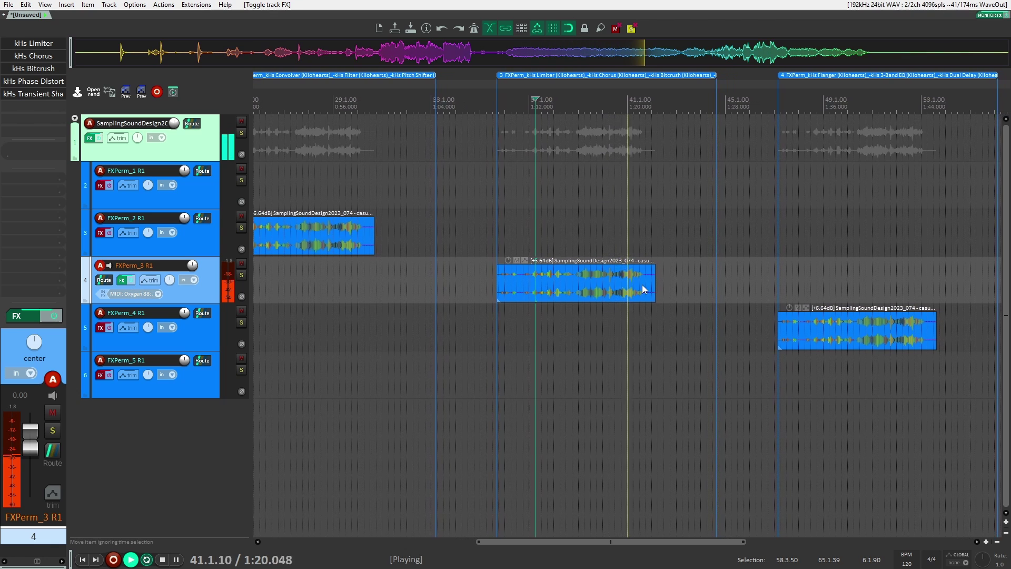
pyautogui.press('space')
pyautogui.click(125, 281)
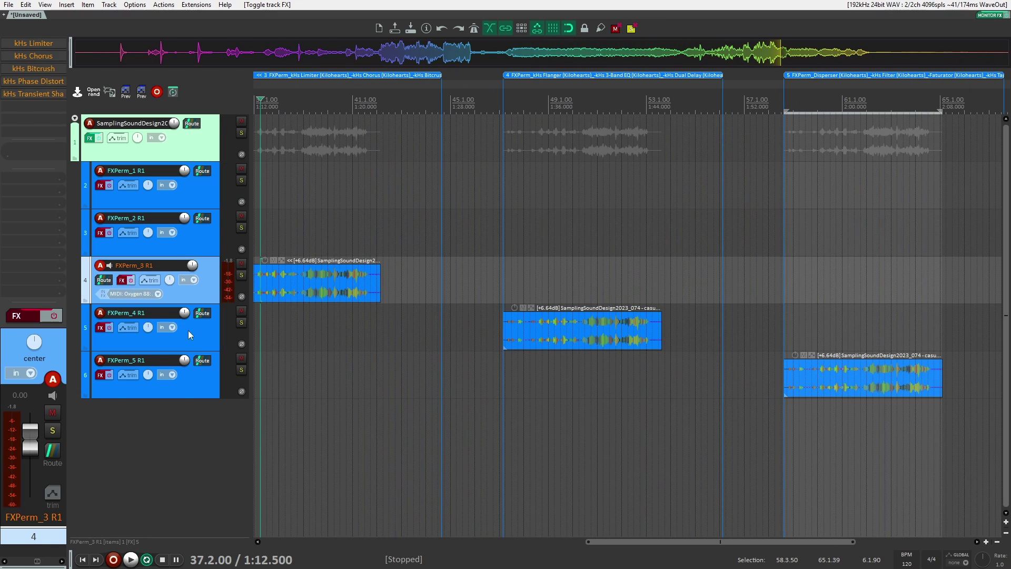
# Audition the FXPerm_4 item from about 1:36, comparing playback with its FX chain enabled and bypassed
pyautogui.click(191, 335)
pyautogui.click(126, 328)
pyautogui.click(549, 342)
pyautogui.press('space')
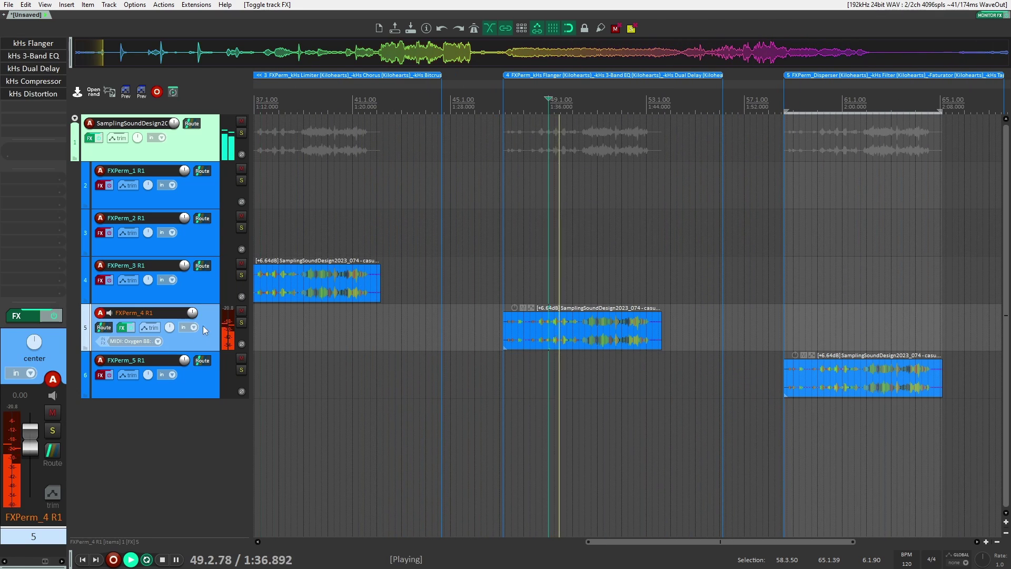
pyautogui.click(131, 328)
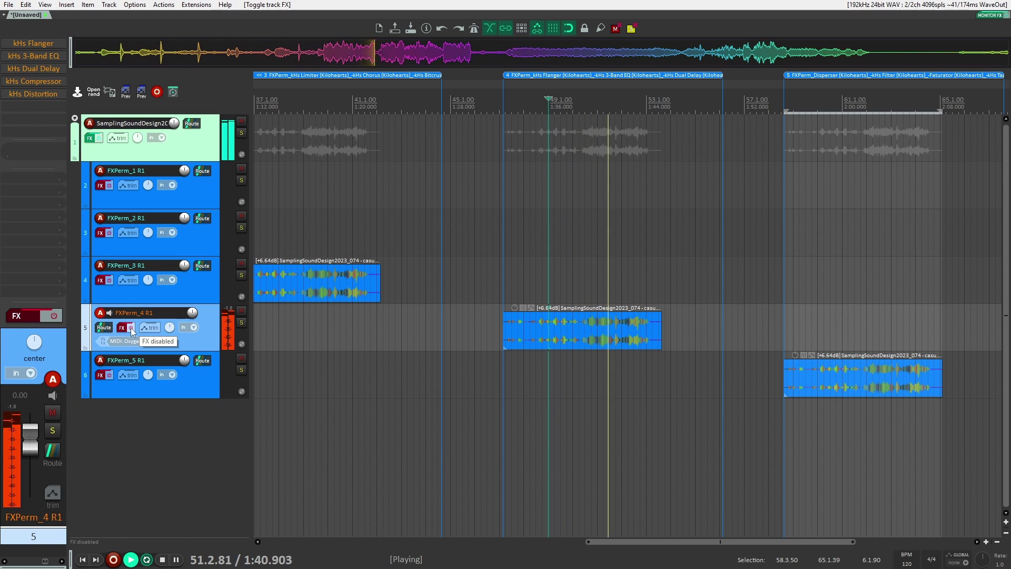
pyautogui.click(131, 328)
# Bypass the FX chain on FXPerm_4, enable the one on FXPerm_5, and play its item from about 2:01
pyautogui.click(185, 390)
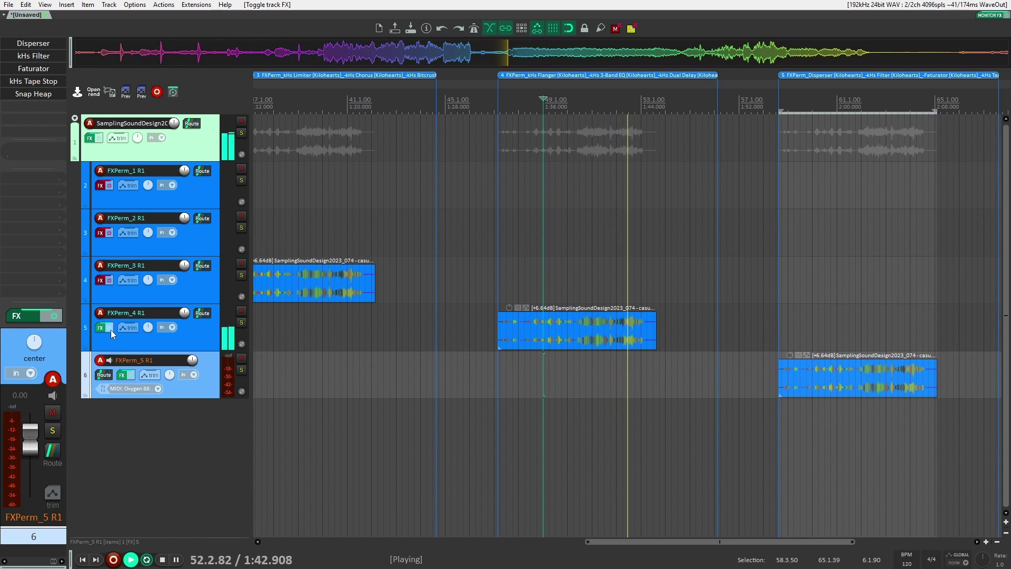
pyautogui.click(124, 328)
pyautogui.moveTo(838, 345); pyautogui.dragTo(627, 313)
pyautogui.click(169, 403)
pyautogui.click(171, 385)
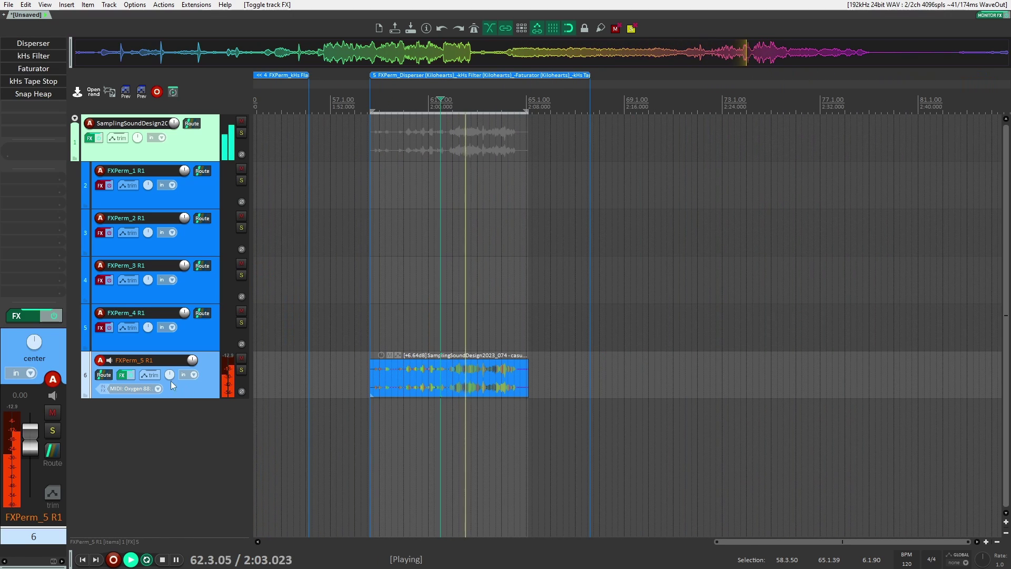
# Compare FXPerm_5's playback with its FX chain bypassed and enabled, stop playback, and leave the chain bypassed
pyautogui.click(130, 375)
pyautogui.click(131, 375)
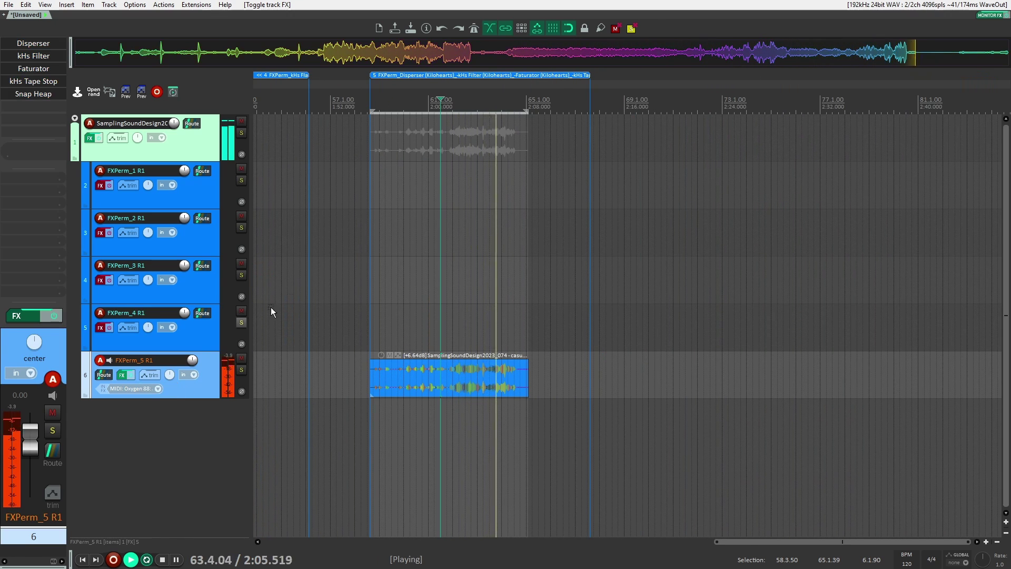
pyautogui.press('space')
pyautogui.click(397, 323)
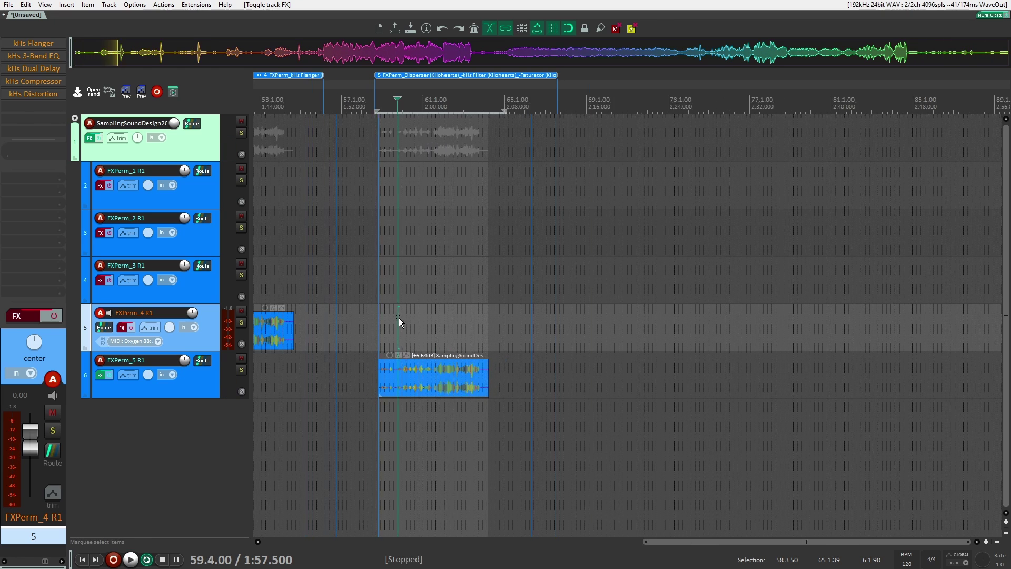
pyautogui.scroll(-4, 399, 318)
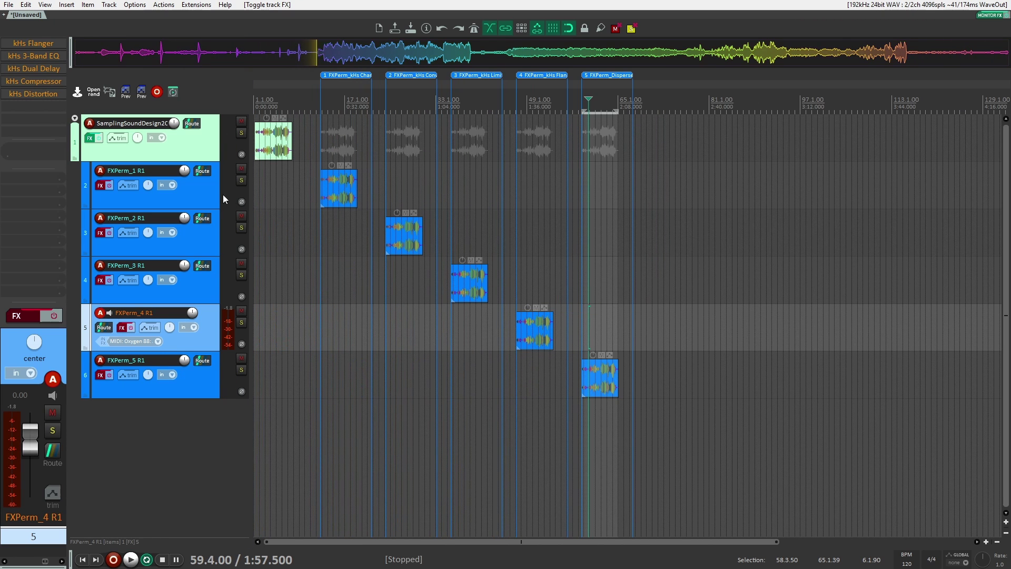
# Select FXPerm_1 with its FX chain enabled, and open FX Permutator's tools in a spot clear of that track
pyautogui.click(222, 195)
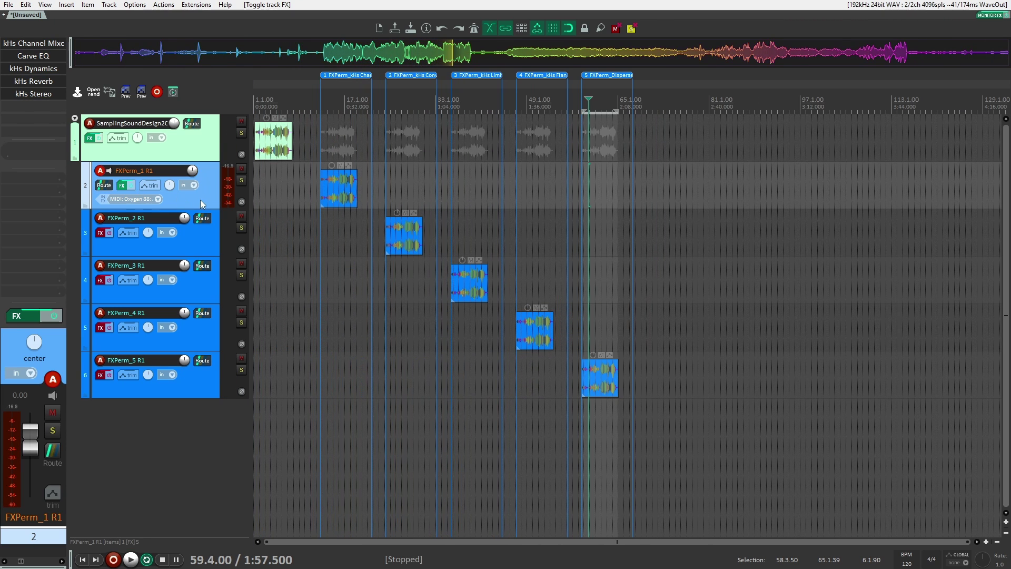
pyautogui.hotkey('alt', 'Tab')
pyautogui.click(269, 155)
pyautogui.moveTo(285, 116); pyautogui.dragTo(504, 104)
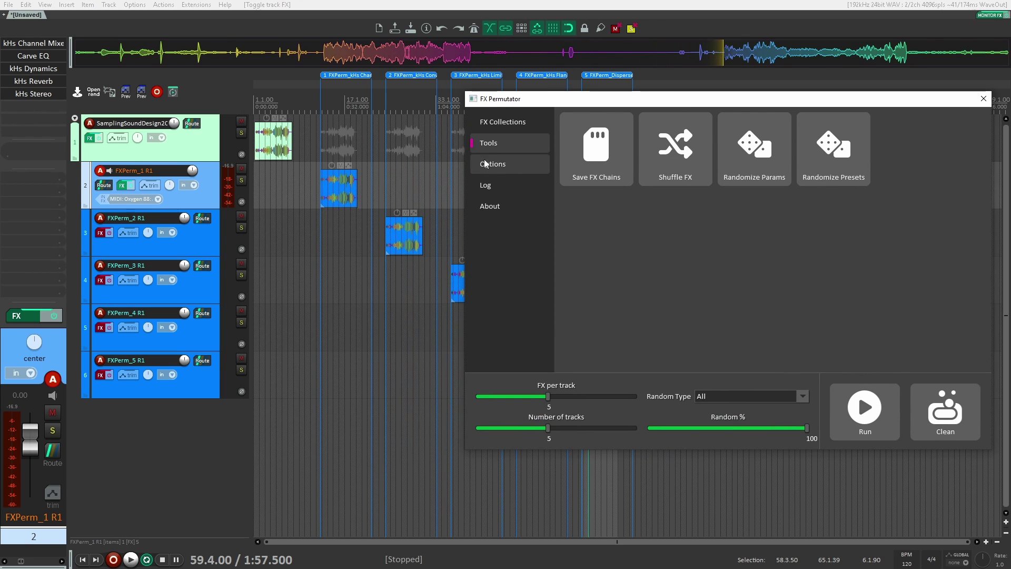
pyautogui.moveTo(537, 104); pyautogui.dragTo(573, 114)
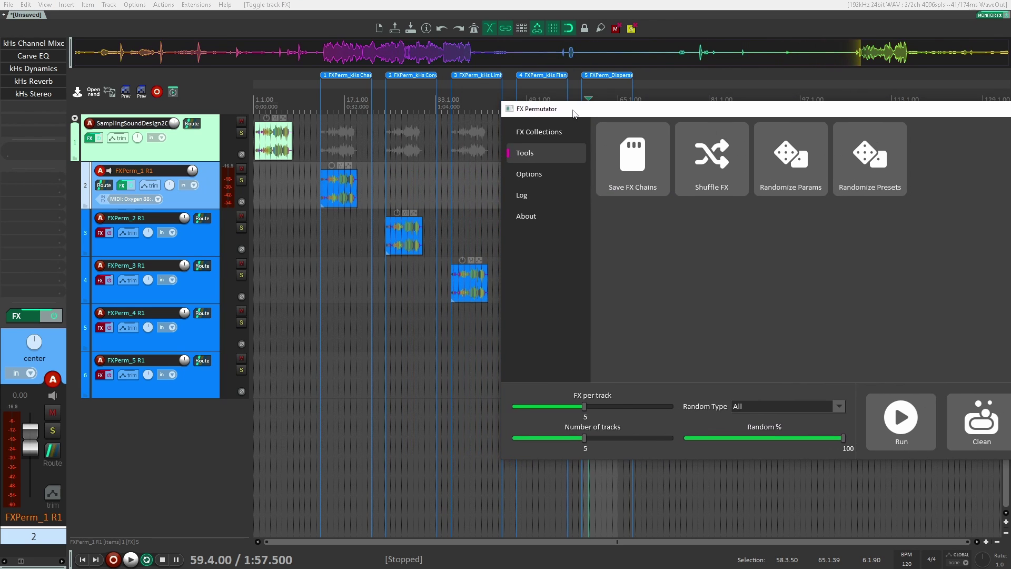
pyautogui.moveTo(663, 113); pyautogui.dragTo(635, 128)
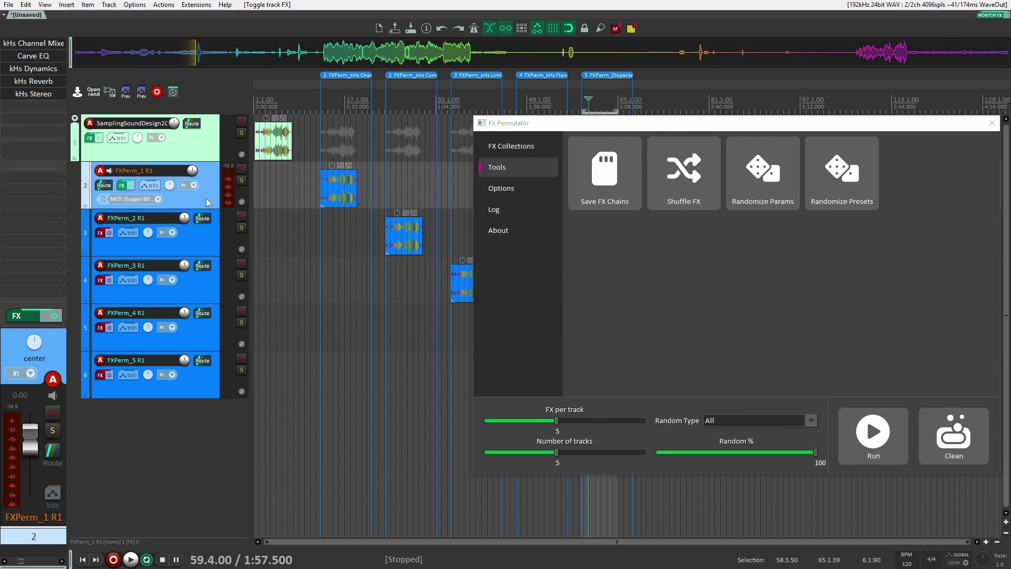
# Audition the FXPerm_1 item from 0:28.000, and shuffle the order of the plugins in its FX chain
pyautogui.click(334, 152)
pyautogui.click(215, 202)
pyautogui.click(336, 155)
pyautogui.click(207, 194)
pyautogui.press('space')
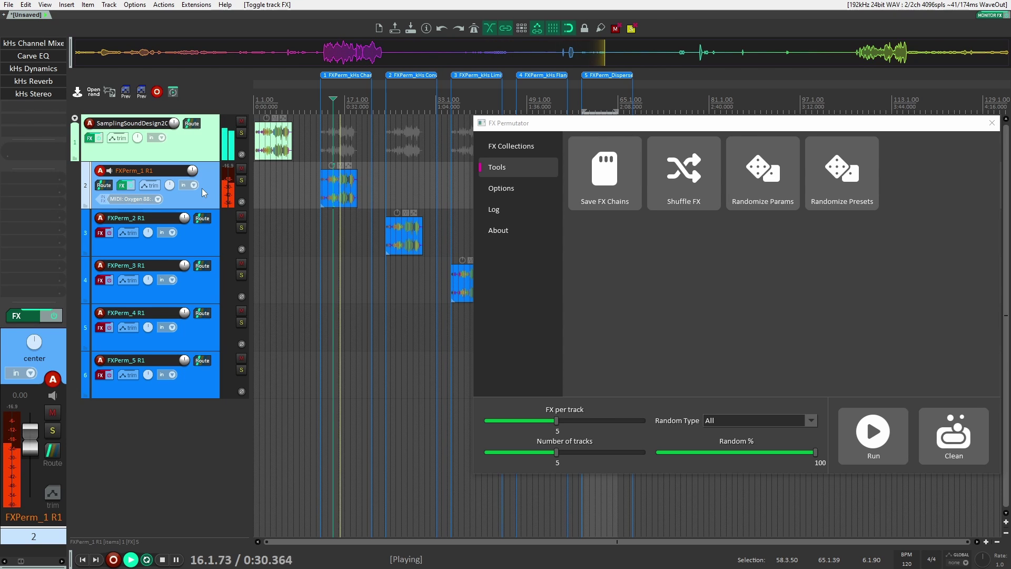
pyautogui.press('space')
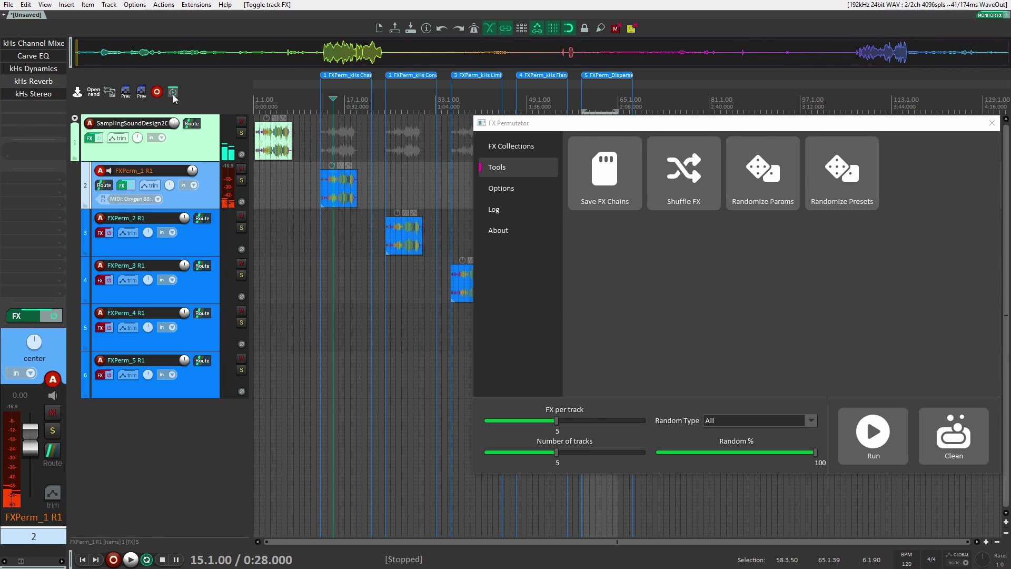
pyautogui.click(686, 182)
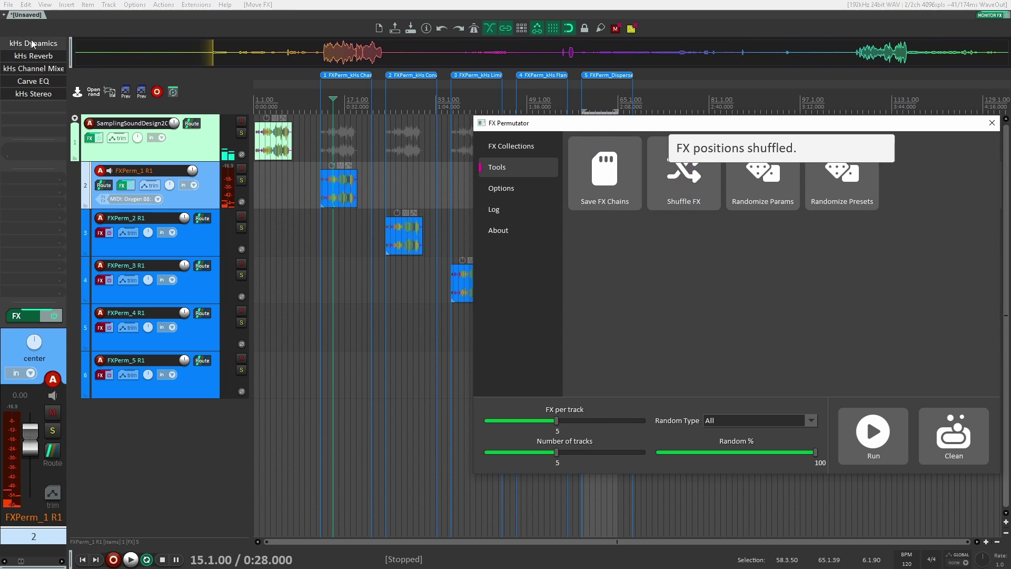
pyautogui.click(340, 189)
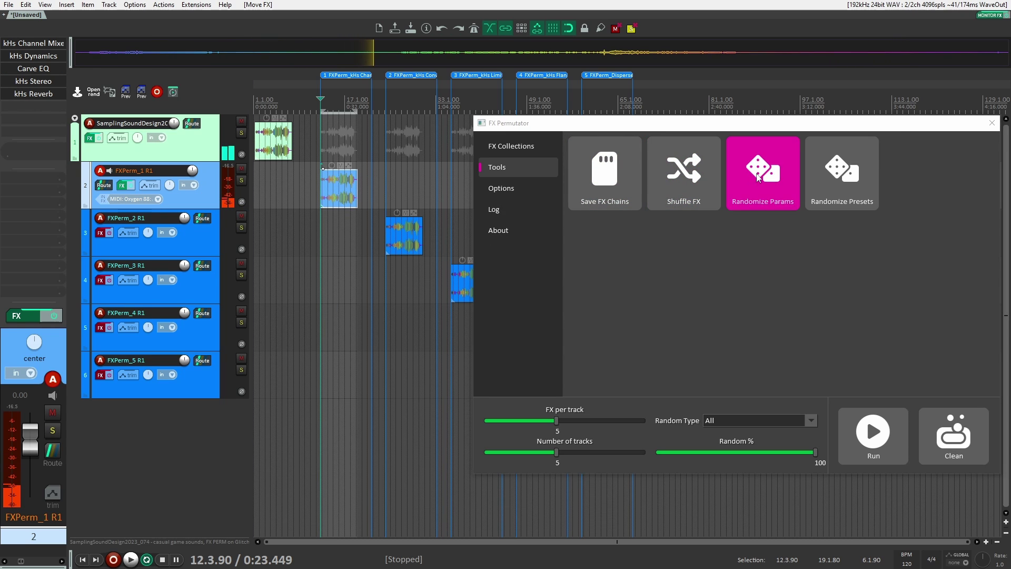
# Open kHs Stereo and kHs Reverb on FXPerm_1 with both windows visible, and randomize the FX parameters
pyautogui.click(33, 81)
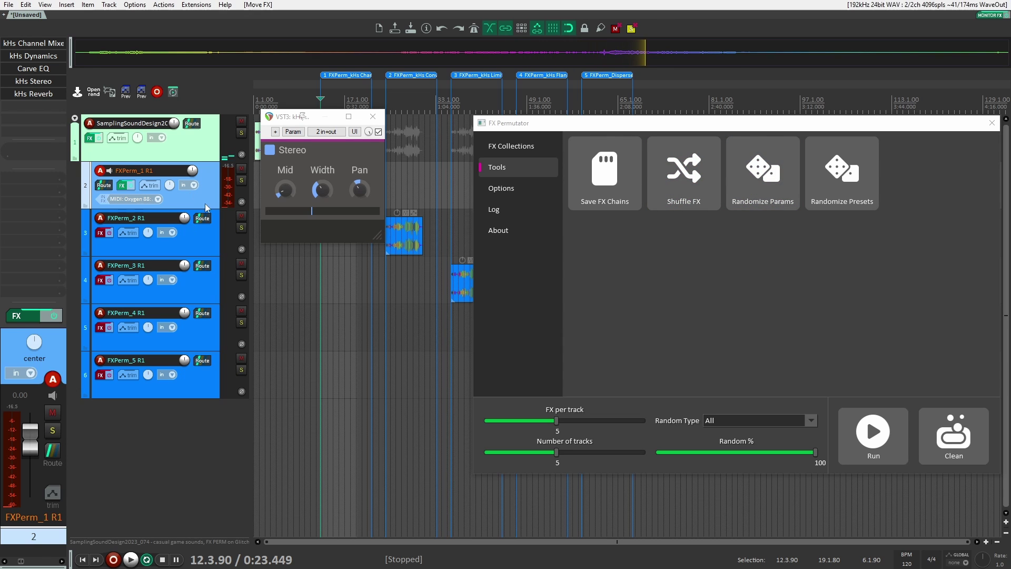
pyautogui.click(33, 93)
pyautogui.moveTo(291, 117); pyautogui.dragTo(296, 267)
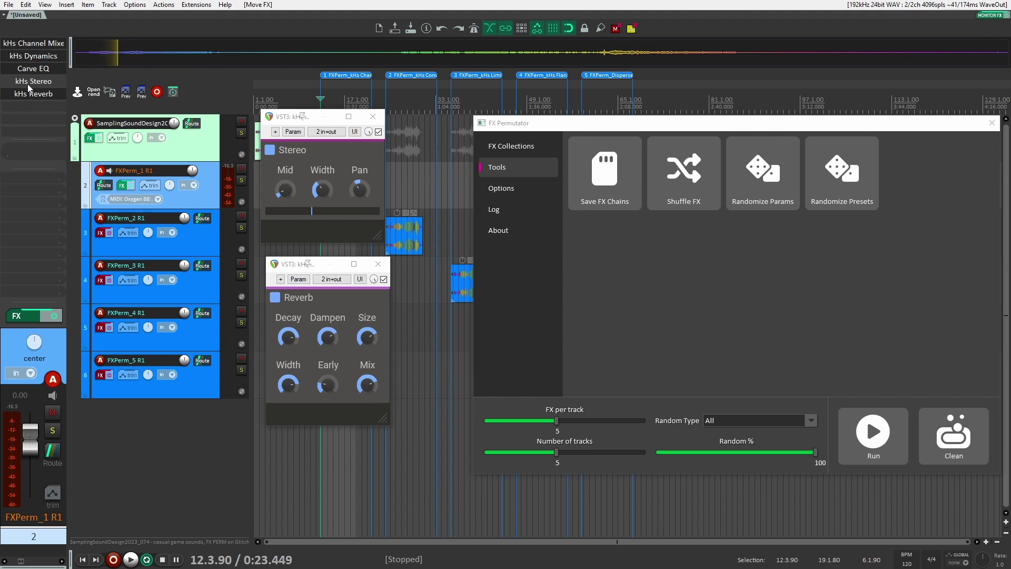
pyautogui.click(768, 177)
# Select the FXPerm_2 track and enable its FX chain
pyautogui.click(200, 245)
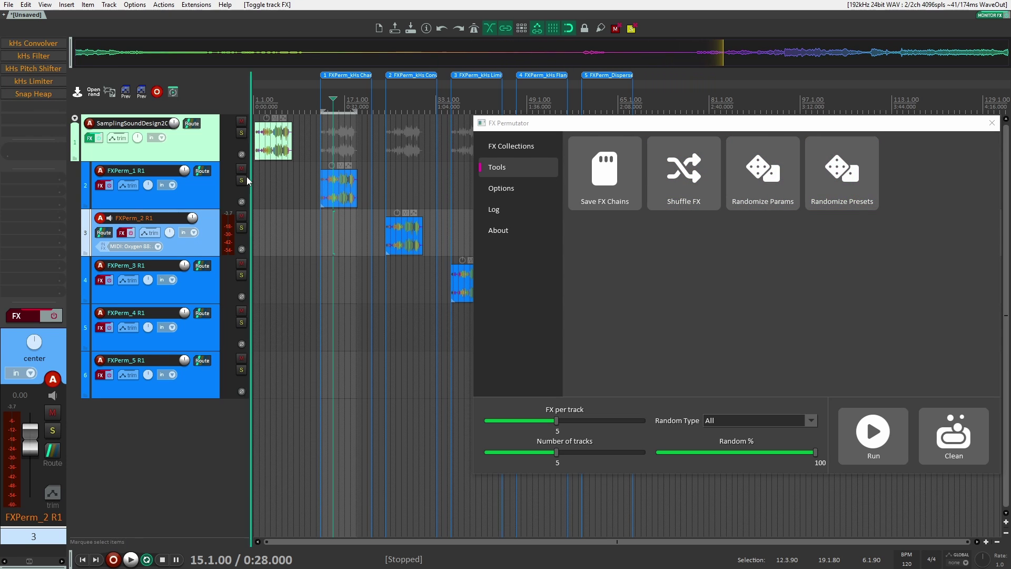
pyautogui.click(133, 235)
pyautogui.hscroll(3, 316, 231)
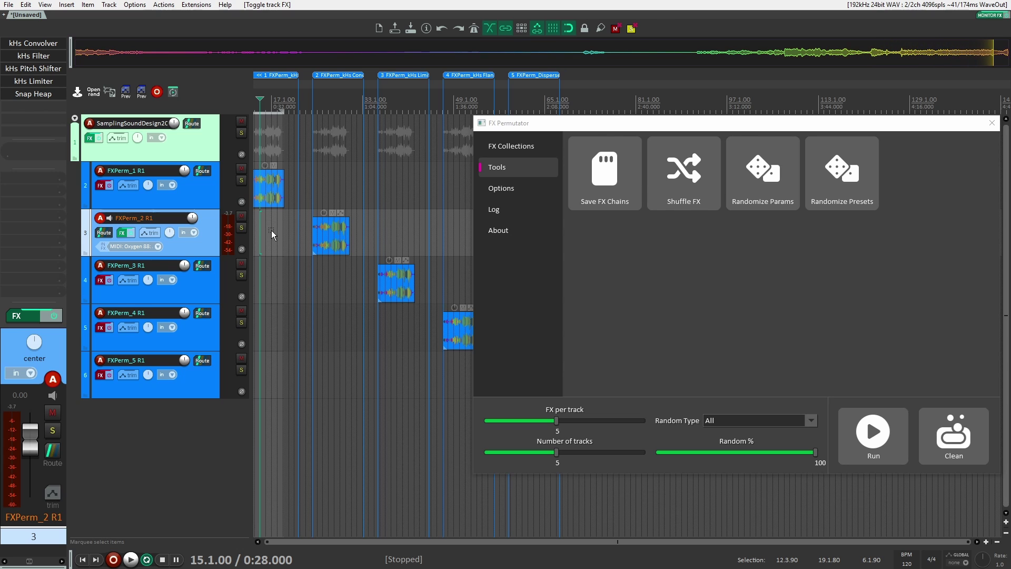
# Clean away the generated permutation tracks and select the original glitch sounds item on track 1
pyautogui.moveTo(721, 122); pyautogui.dragTo(641, 114)
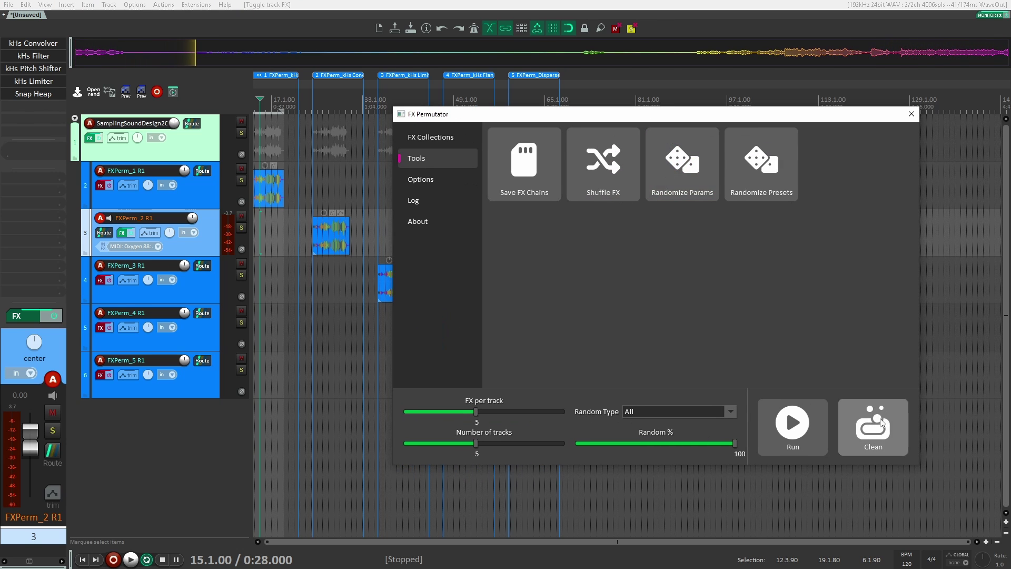
pyautogui.click(880, 419)
pyautogui.click(656, 315)
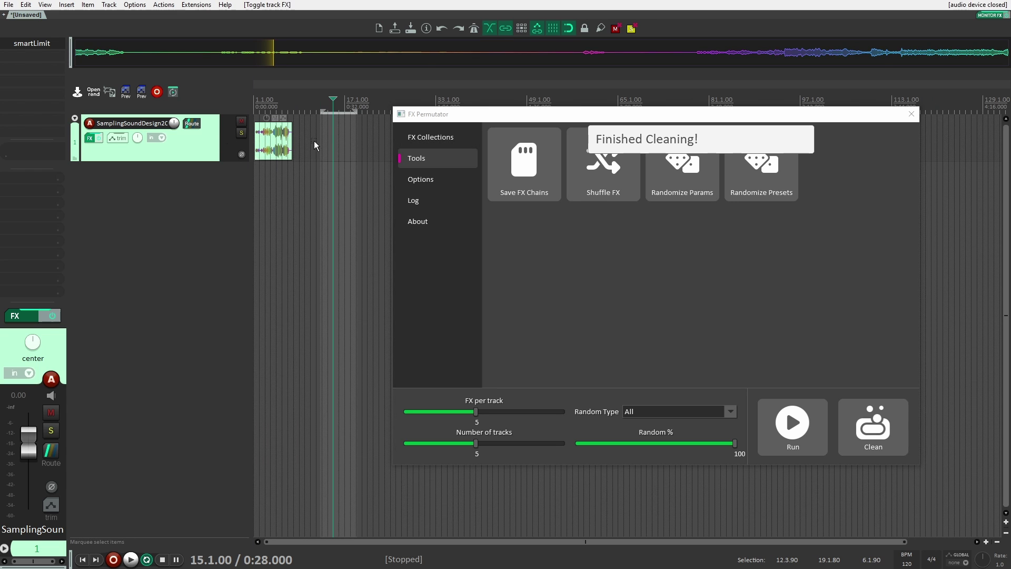
pyautogui.click(283, 138)
pyautogui.doubleClick(283, 138)
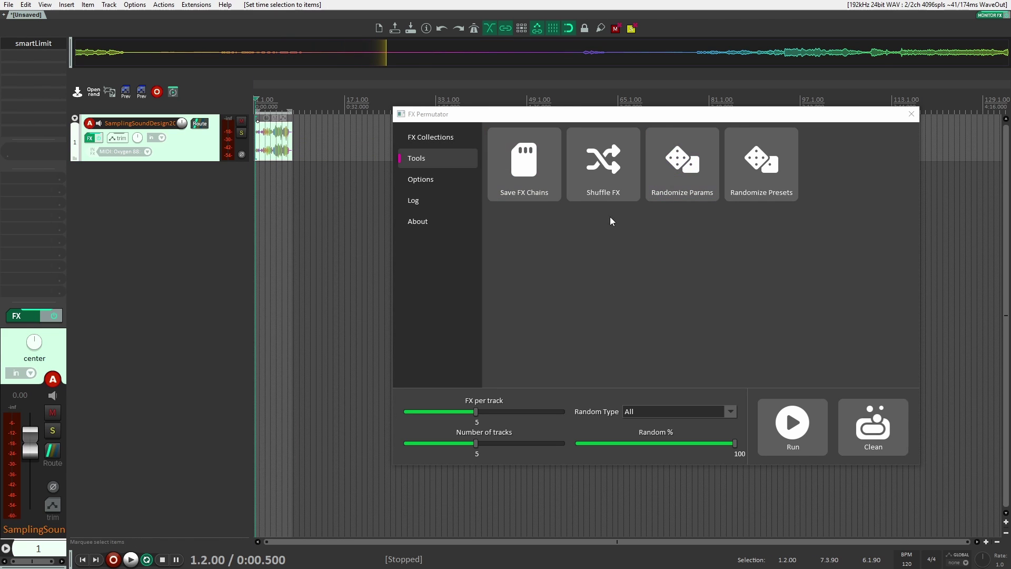
# Create a new FX collection named "Reaper Plugins (2)"
pyautogui.click(430, 137)
pyautogui.click(853, 138)
pyautogui.click(853, 144)
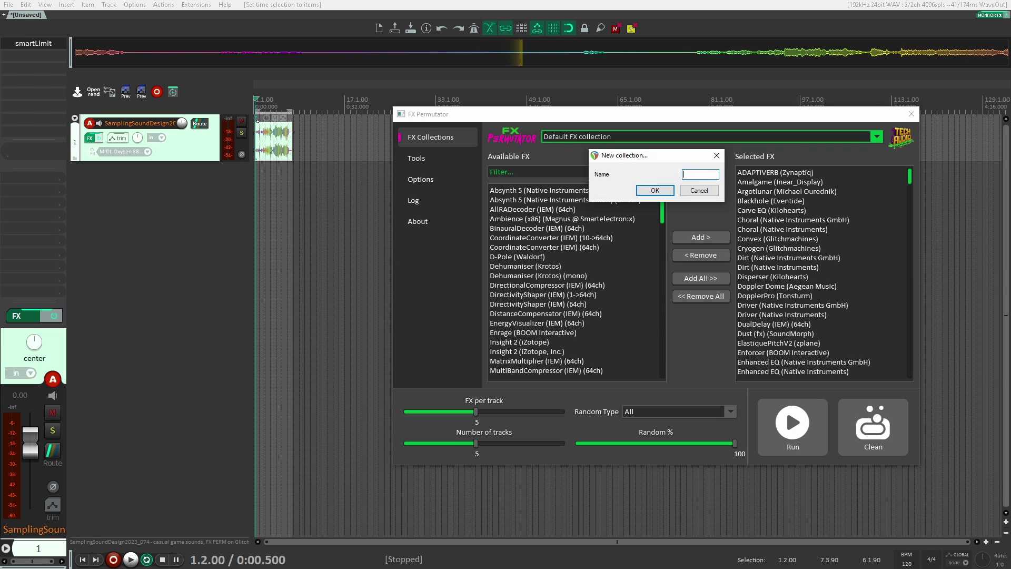
pyautogui.write('Reaper Plugins')
pyautogui.press('Return')
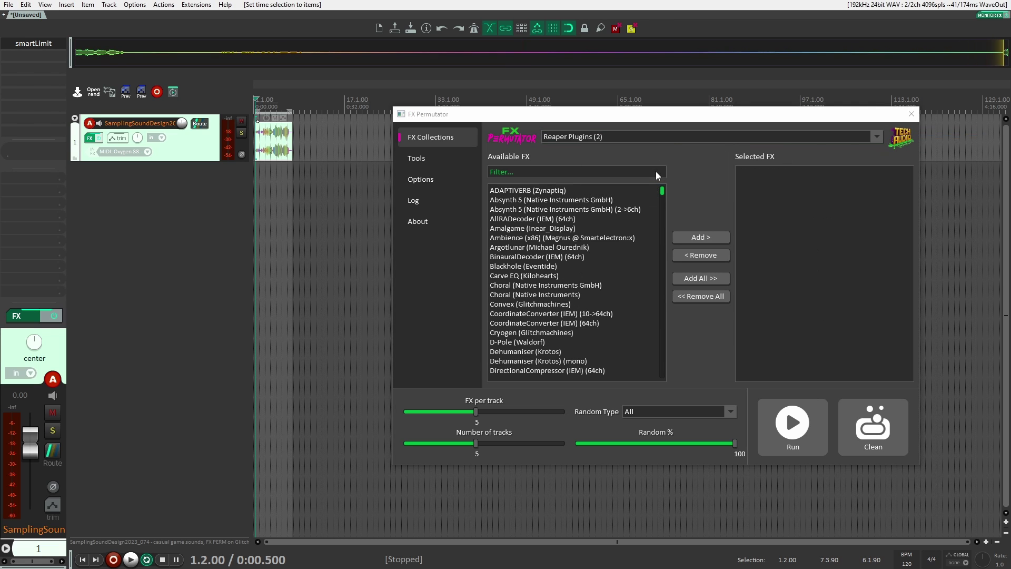
# Filter the available FX by "rea" and add the Cockos Rea plugins except ReaCast to the Reaper Plugins (2) collection
pyautogui.click(583, 174)
pyautogui.write('rea')
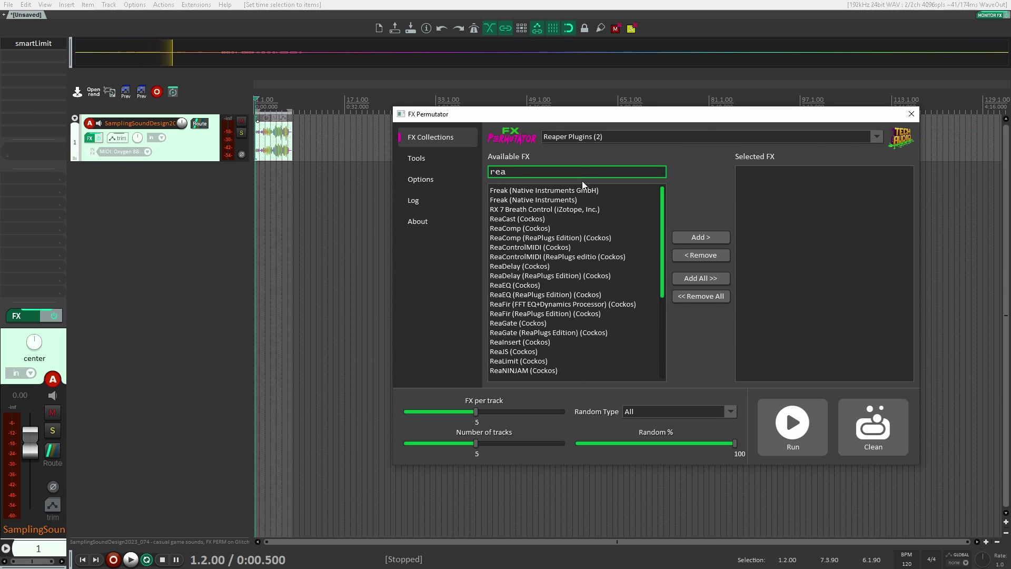
pyautogui.click(514, 219)
pyautogui.moveTo(662, 251); pyautogui.dragTo(661, 337)
pyautogui.click(645, 334)
pyautogui.click(700, 278)
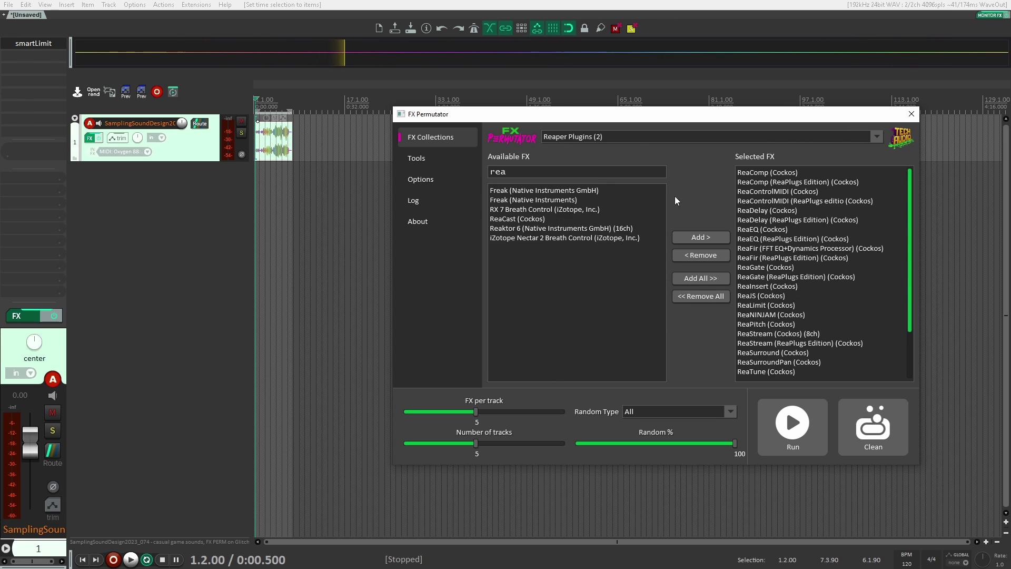
# Clear the FX filter, and run the permutation with 5 FX per track on 5 tracks at 100% randomness, checking its log
pyautogui.doubleClick(526, 173)
pyautogui.press('BackSpace')
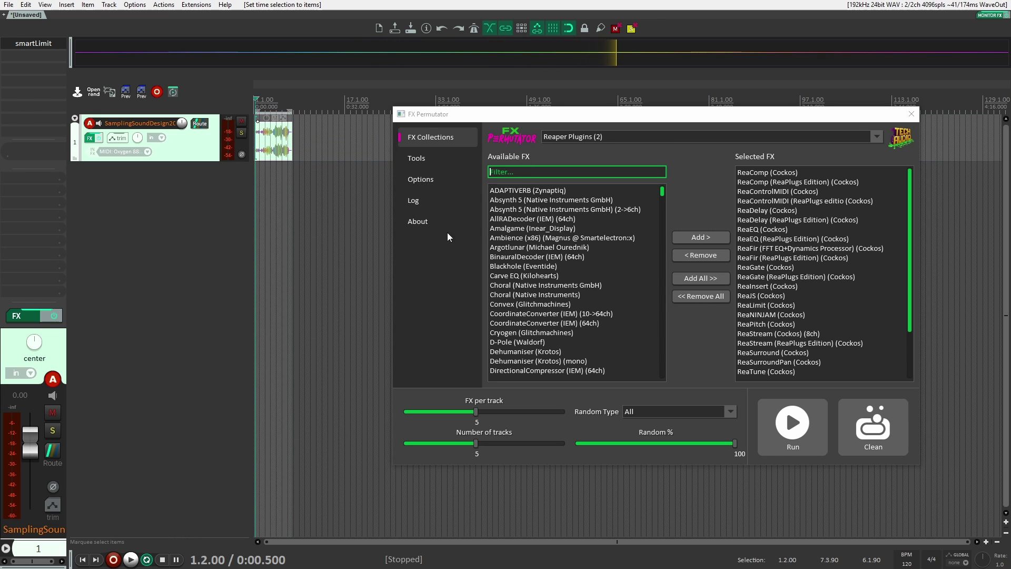
pyautogui.click(794, 414)
pyautogui.click(597, 300)
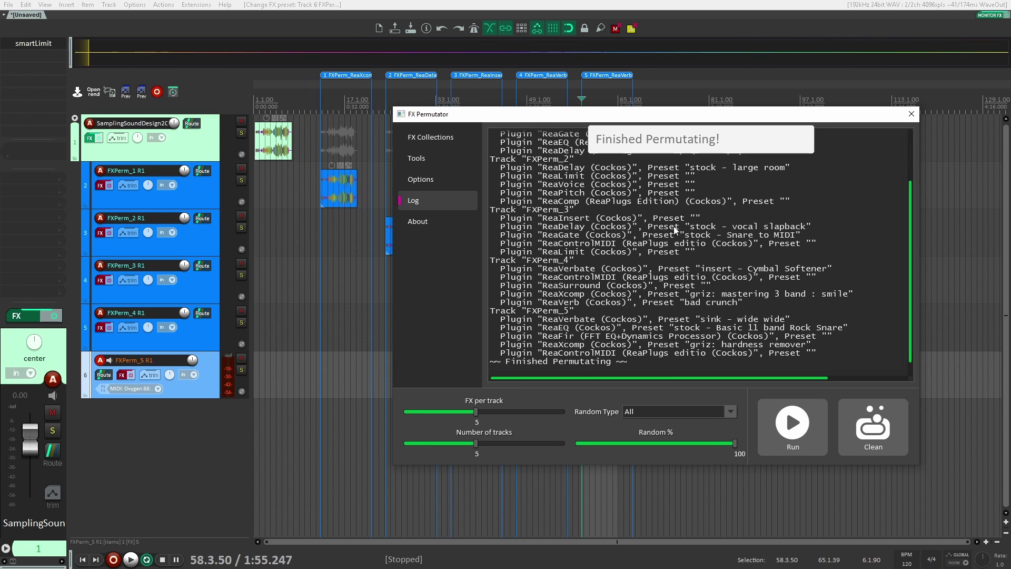
pyautogui.scroll(-1, 747, 326)
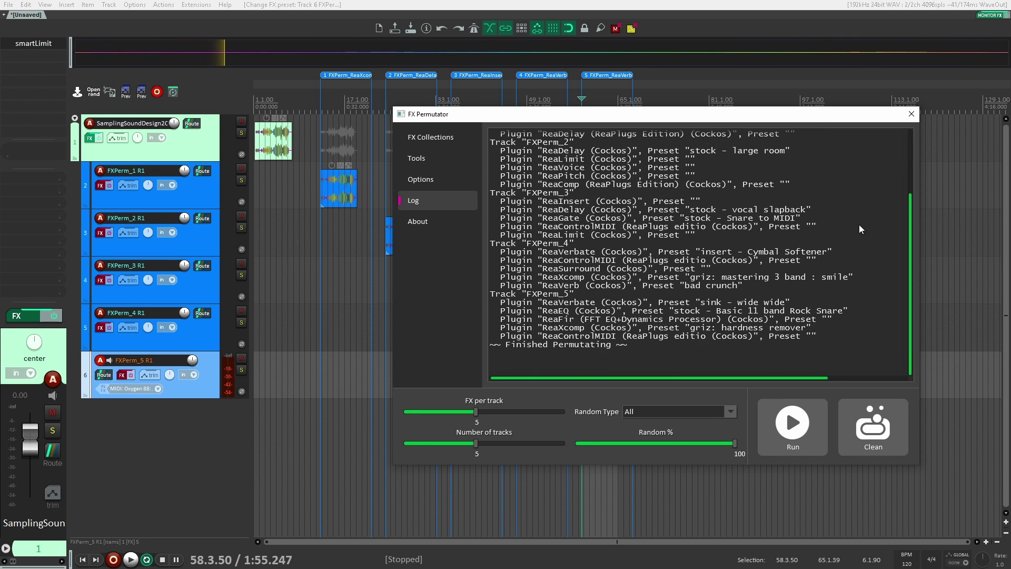
pyautogui.press('Escape')
# Enable the FX chain on FXPerm_1 and inspect the preset list of its ReaXcomp plugin
pyautogui.click(143, 188)
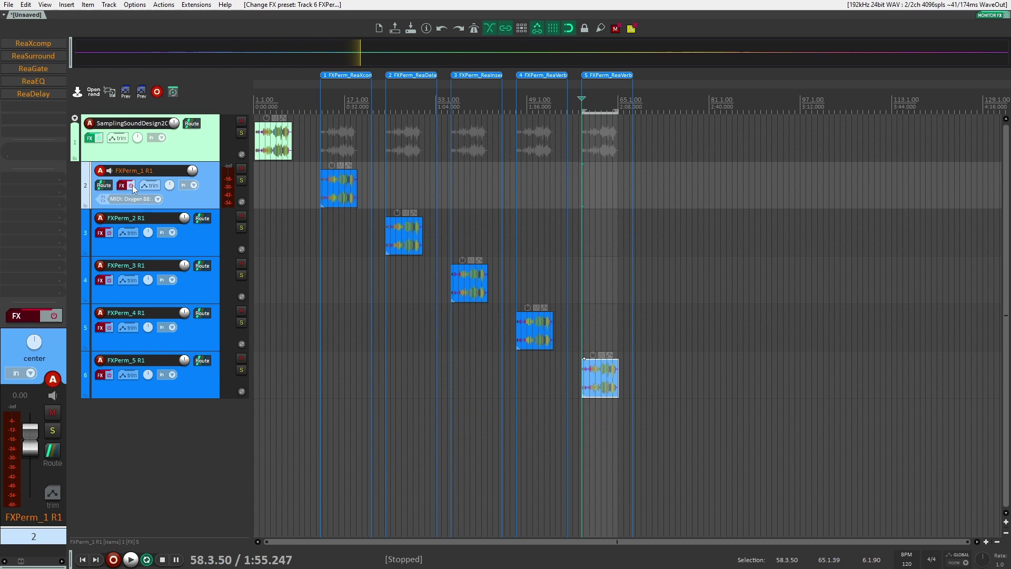
pyautogui.click(132, 185)
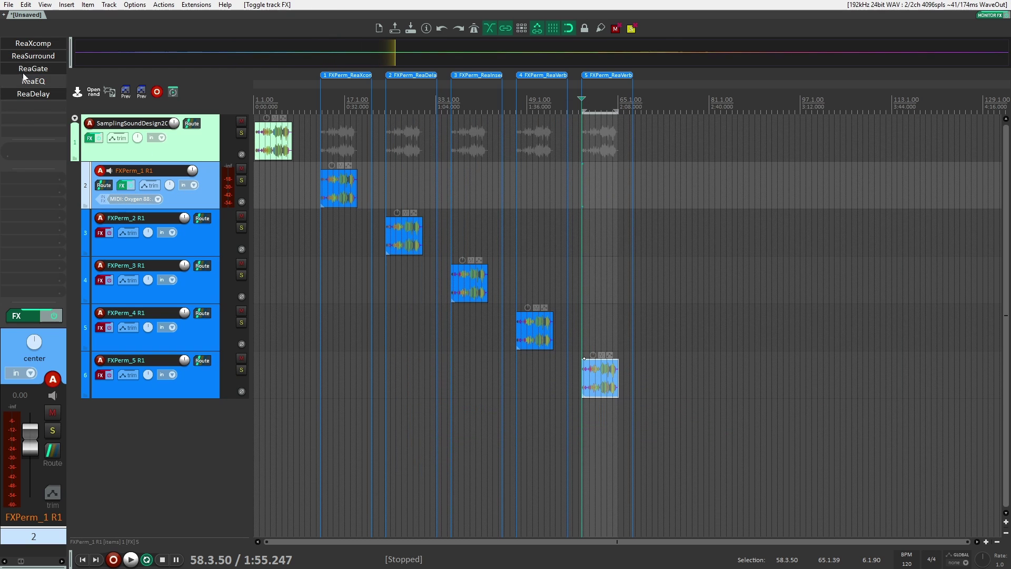
pyautogui.doubleClick(33, 43)
pyautogui.moveTo(116, 37); pyautogui.dragTo(329, 73)
pyautogui.click(375, 88)
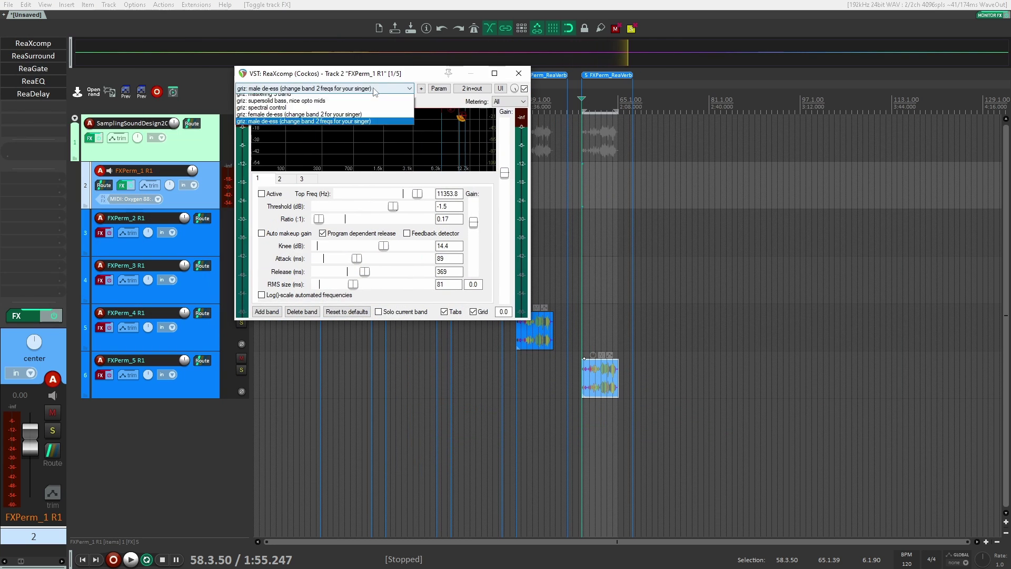
pyautogui.click(268, 174)
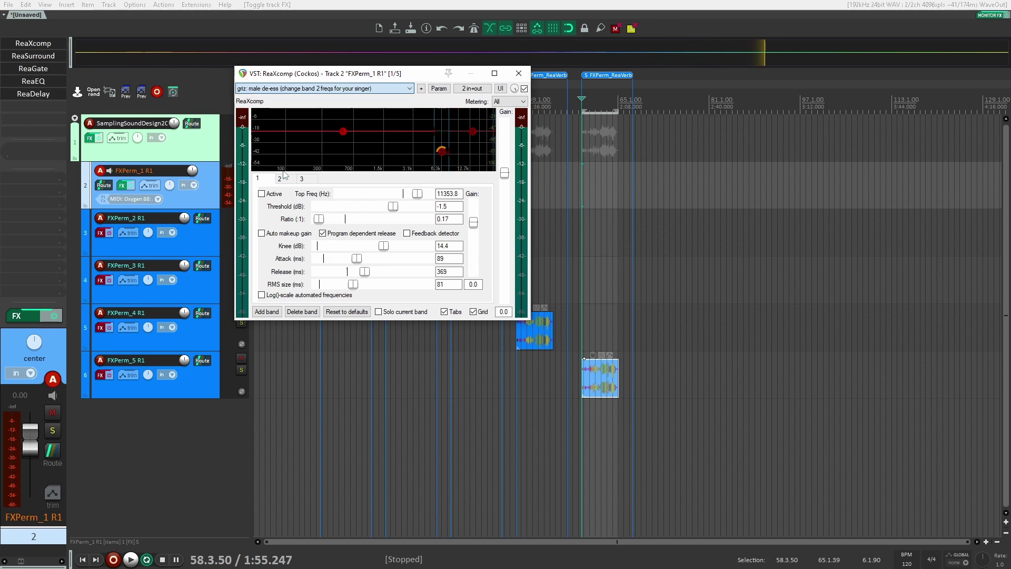
pyautogui.press('Escape')
# Reopen FX Permutator and position it clear of the FXPerm_1 item
pyautogui.click(326, 159)
pyautogui.hotkey('ctrl', 'shift', 'p')
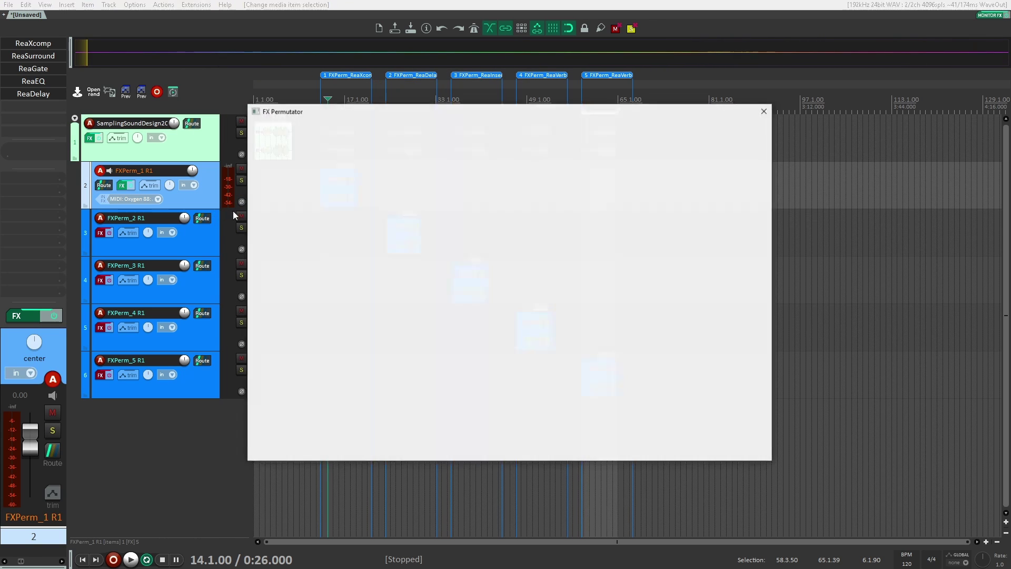
pyautogui.moveTo(397, 112); pyautogui.dragTo(634, 111)
# Play the FXPerm_1 item from 0:30.000, comparing its FX chain bypassed and enabled
pyautogui.click(339, 150)
pyautogui.press('space')
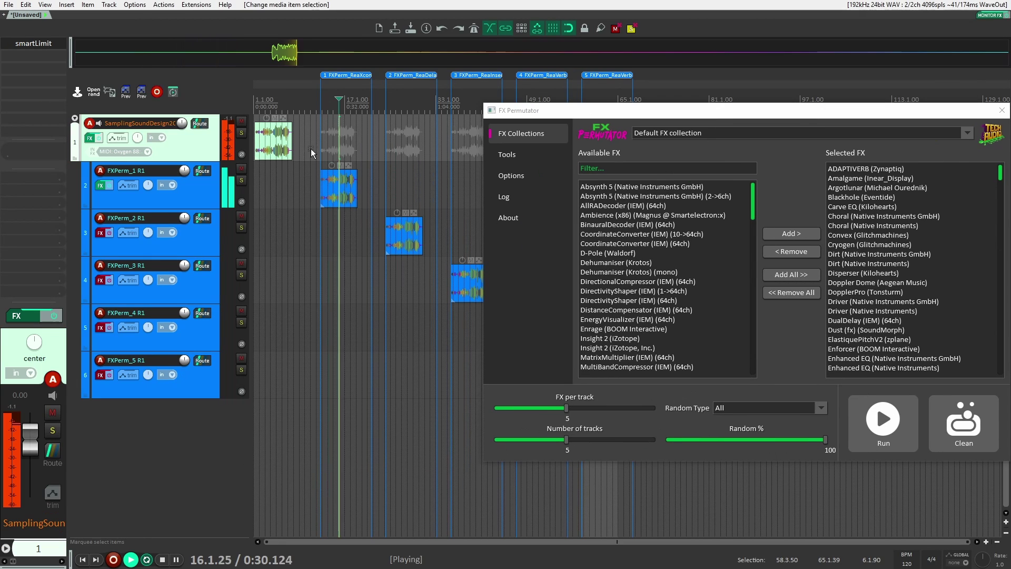
pyautogui.click(109, 185)
pyautogui.click(109, 184)
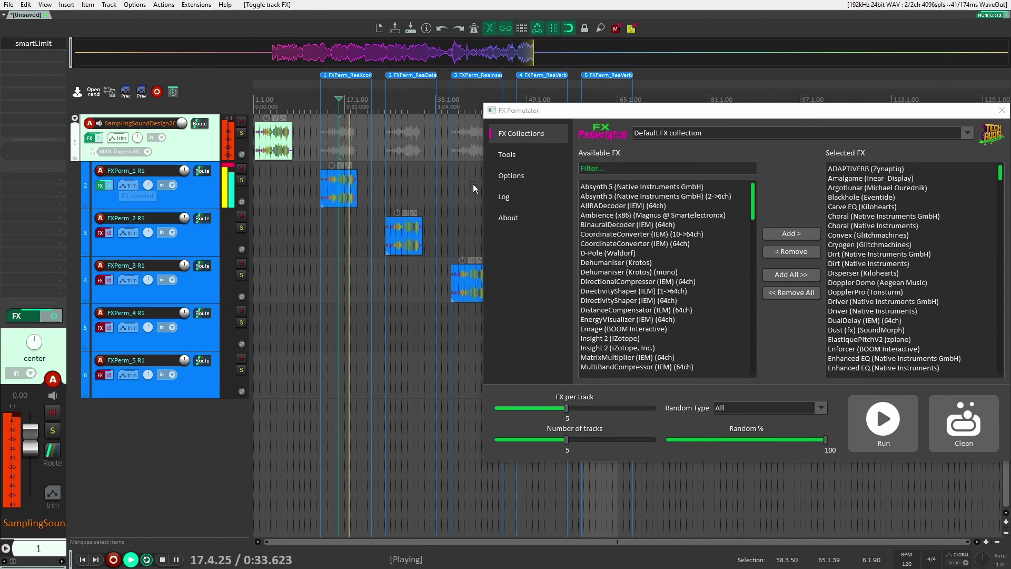
# Stop playback and randomize the FX presets with the original recording's track selected
pyautogui.click(507, 155)
pyautogui.press('space')
pyautogui.click(835, 171)
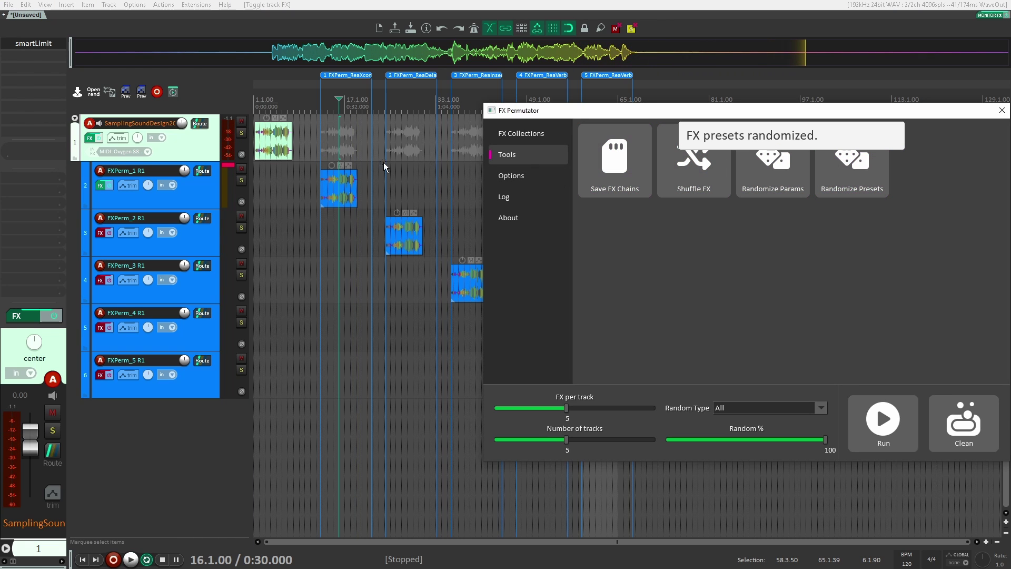
# Select FXPerm_1, play its item from 0:30.000, and randomize the presets of its FX chain during playback
pyautogui.click(206, 204)
pyautogui.click(337, 157)
pyautogui.press('space')
pyautogui.click(199, 197)
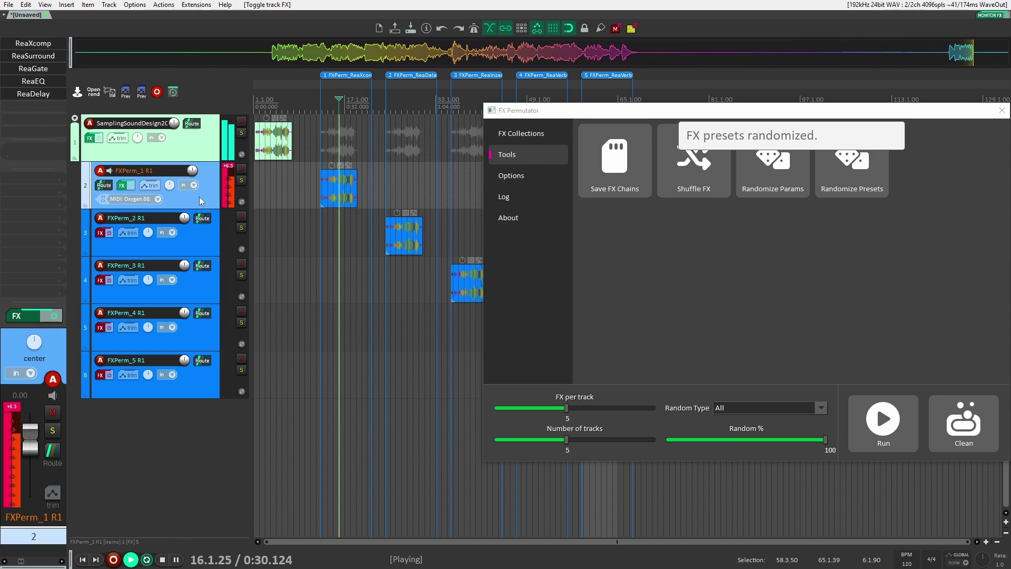
pyautogui.click(830, 173)
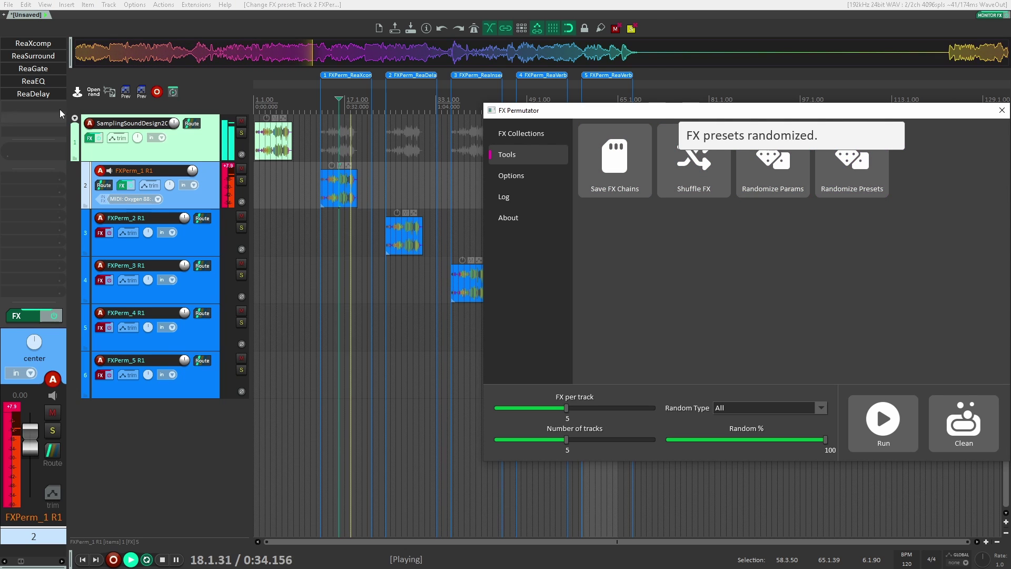
# Open ReaDelay from the FXPerm_1 chain to inspect it, close its window, stop playback and place the edit cursor at 0:32.000
pyautogui.click(30, 93)
pyautogui.moveTo(180, 49); pyautogui.dragTo(330, 252)
pyautogui.click(324, 260)
pyautogui.click(324, 260)
pyautogui.click(435, 243)
pyautogui.press('space')
pyautogui.click(342, 156)
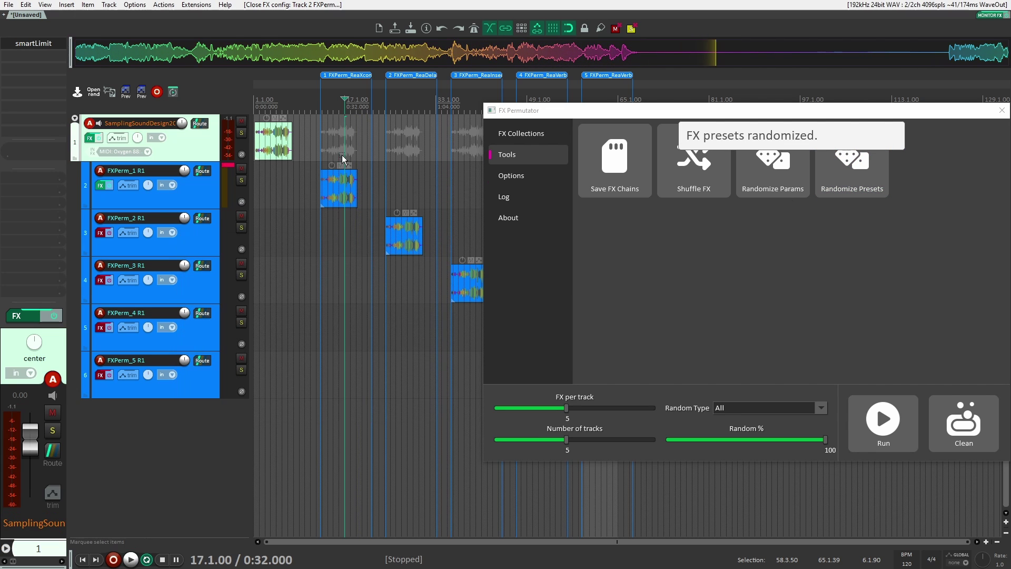
# Open ReaXcomp from FXPerm_1, position its window clear of FX Permutator, and randomize the chain's presets
pyautogui.click(172, 186)
pyautogui.click(33, 44)
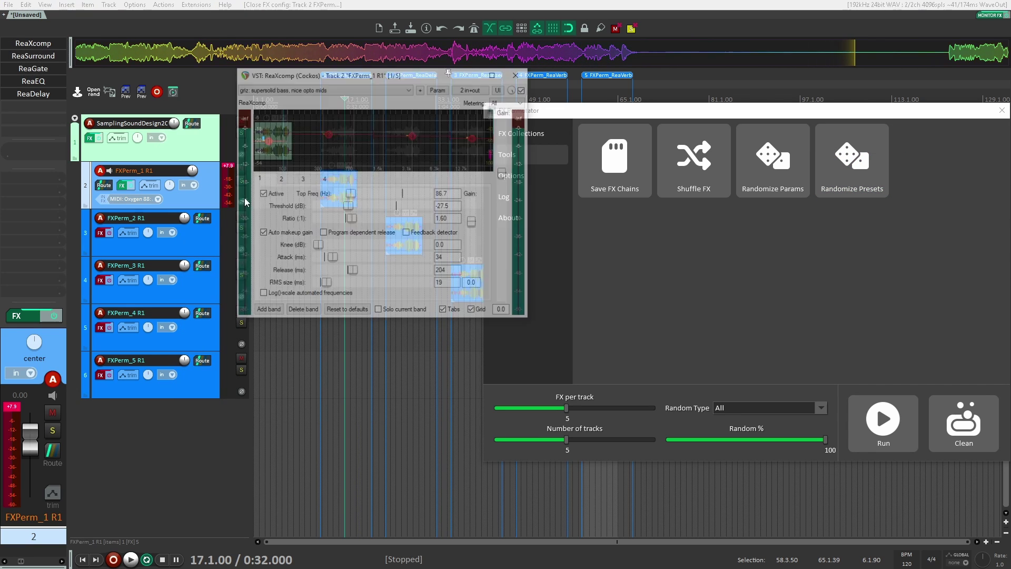
pyautogui.moveTo(310, 67); pyautogui.dragTo(220, 202)
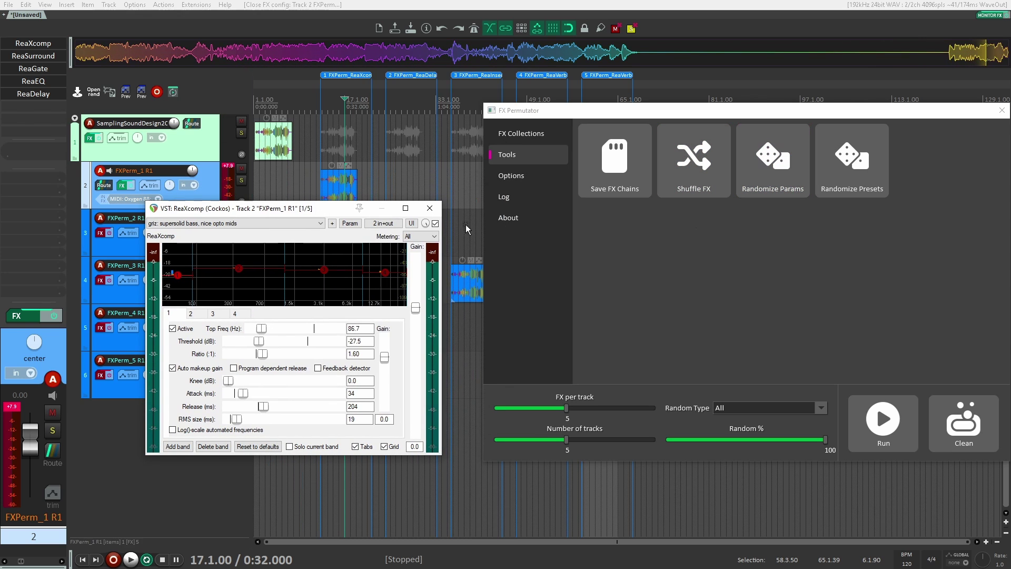
pyautogui.click(860, 172)
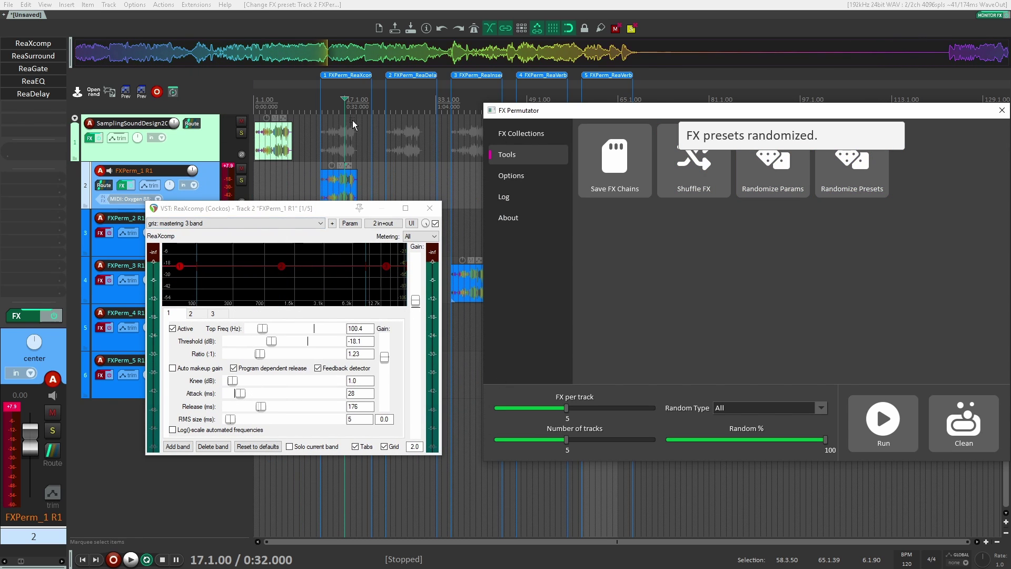
# Play the FXPerm_1 item, randomizing its chain's FX presets twice and then the FX parameters during playback
pyautogui.click(336, 154)
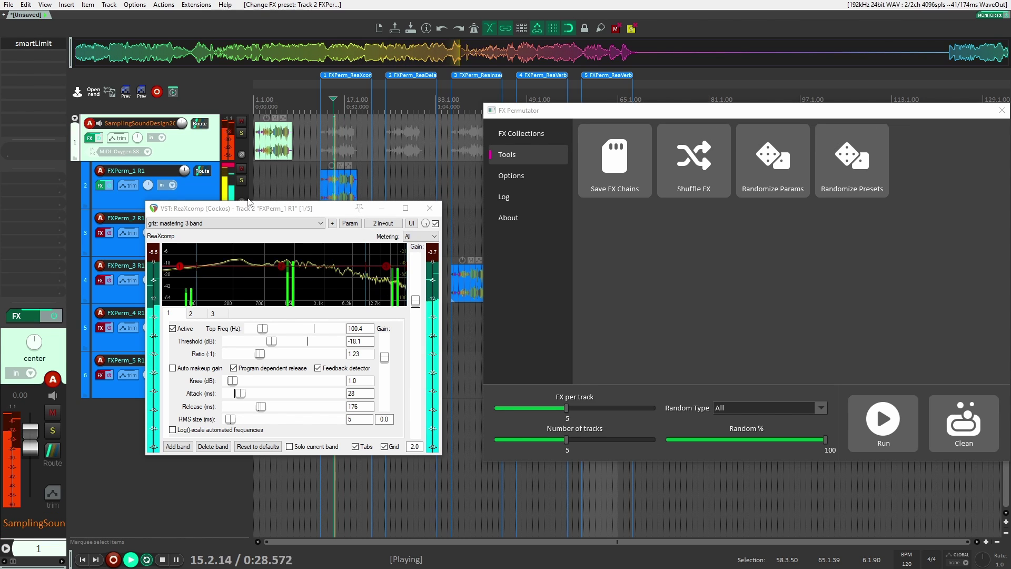
pyautogui.click(858, 176)
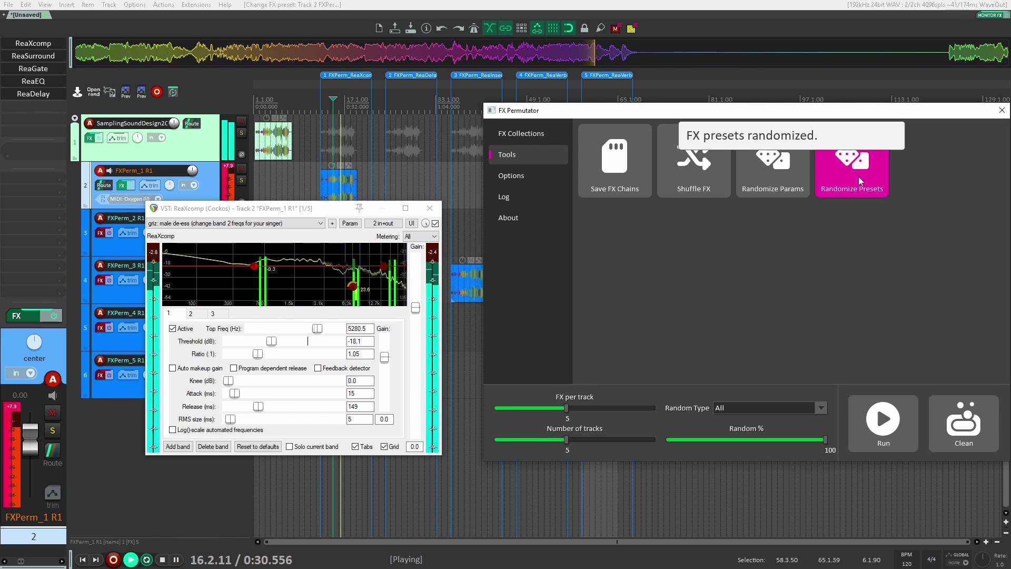
pyautogui.click(861, 174)
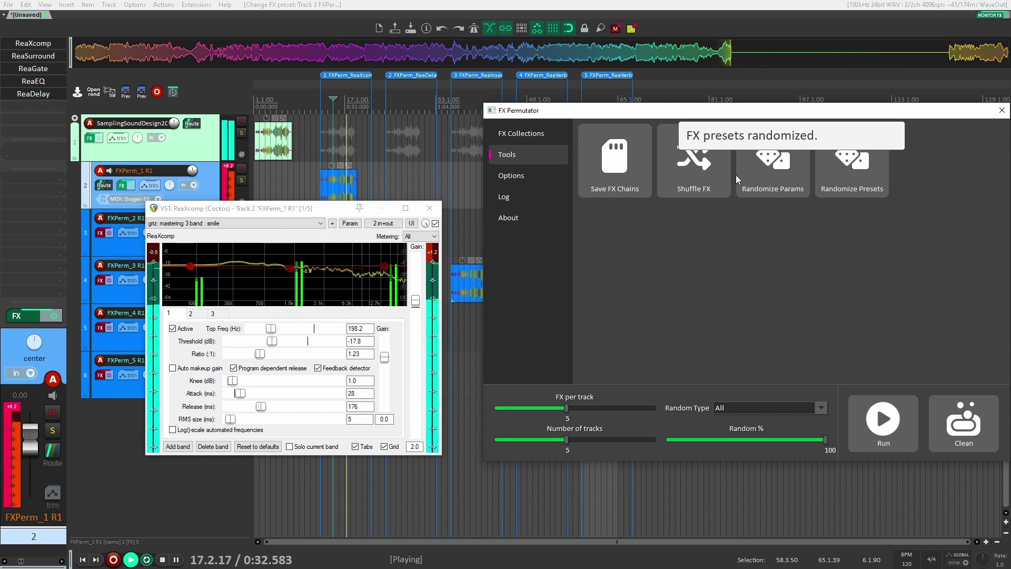
pyautogui.click(769, 169)
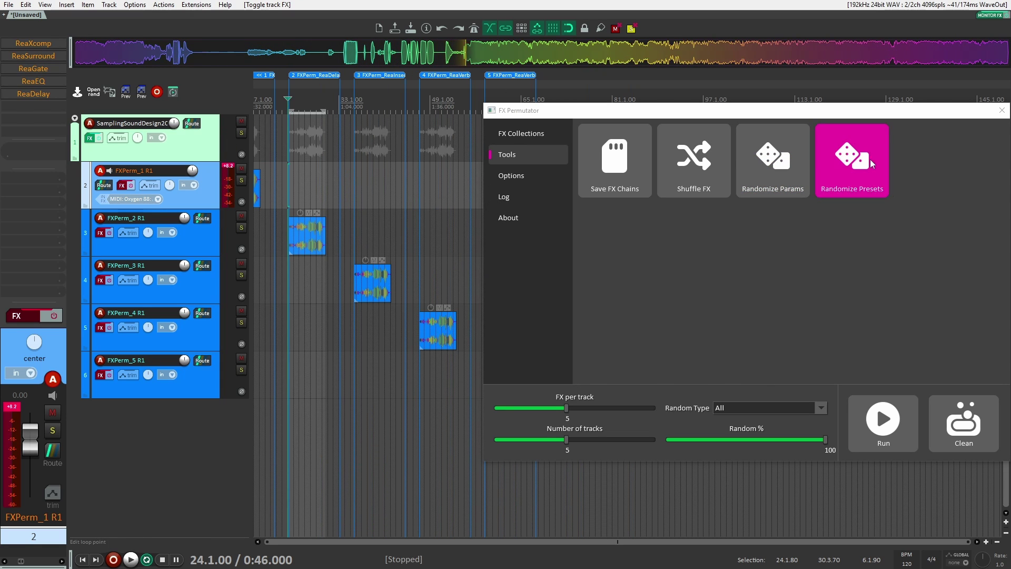
# Examine the preset list of FXPerm_1's ReaXcomp, close its window, and shift FX Permutator toward the tracks
pyautogui.click(299, 206)
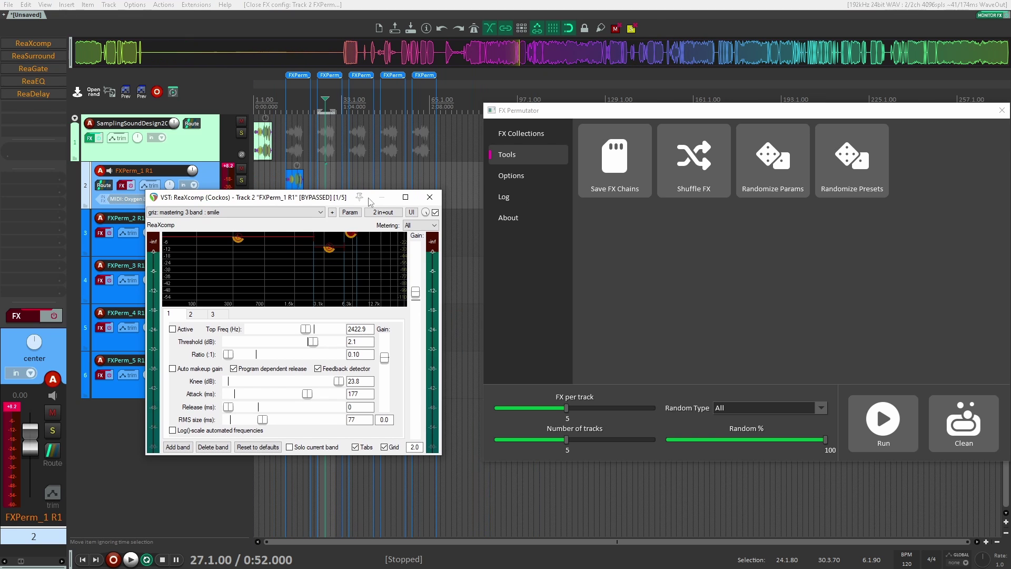
pyautogui.moveTo(286, 198); pyautogui.dragTo(315, 187)
pyautogui.click(326, 201)
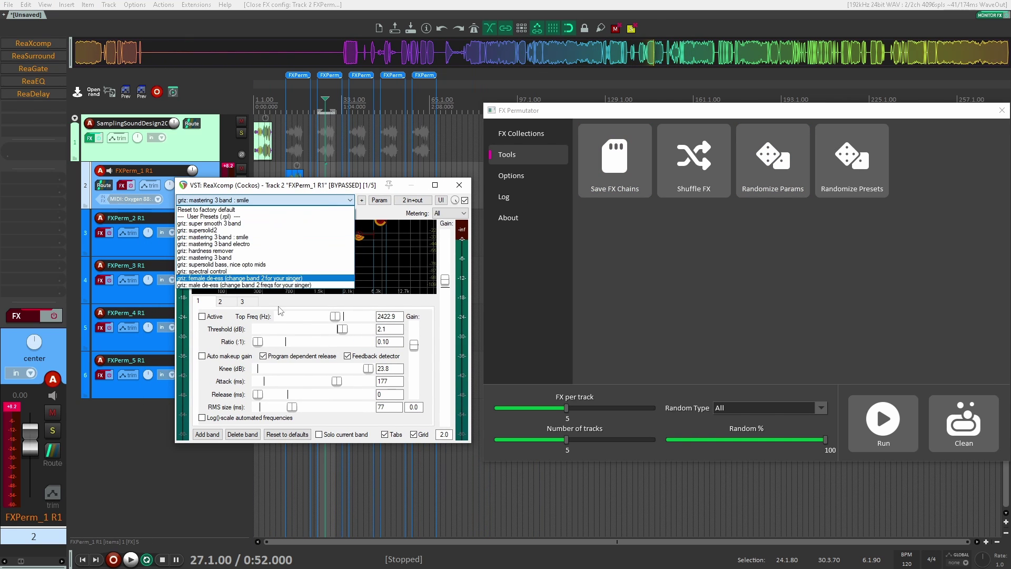
pyautogui.click(459, 185)
pyautogui.click(459, 185)
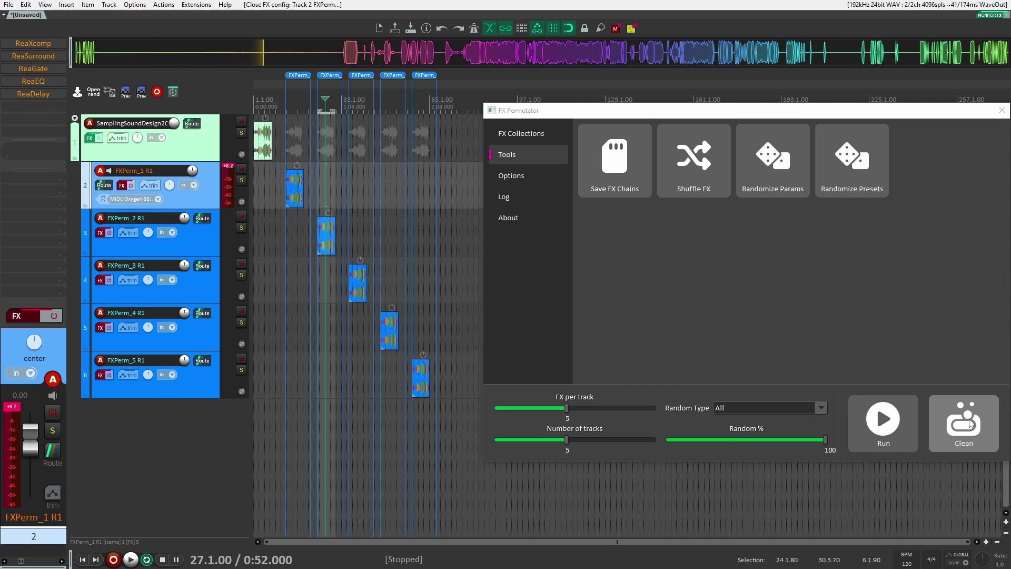
pyautogui.moveTo(861, 111); pyautogui.dragTo(797, 110)
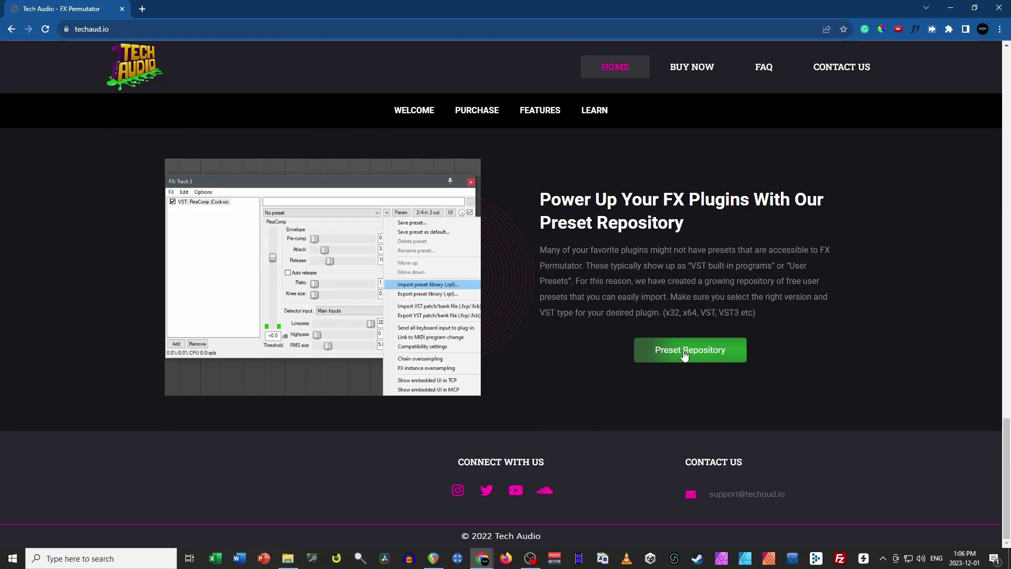
# Open the Preset Repository from the techaud.io page and browse the RPL Preset Libraries folders
pyautogui.click(685, 352)
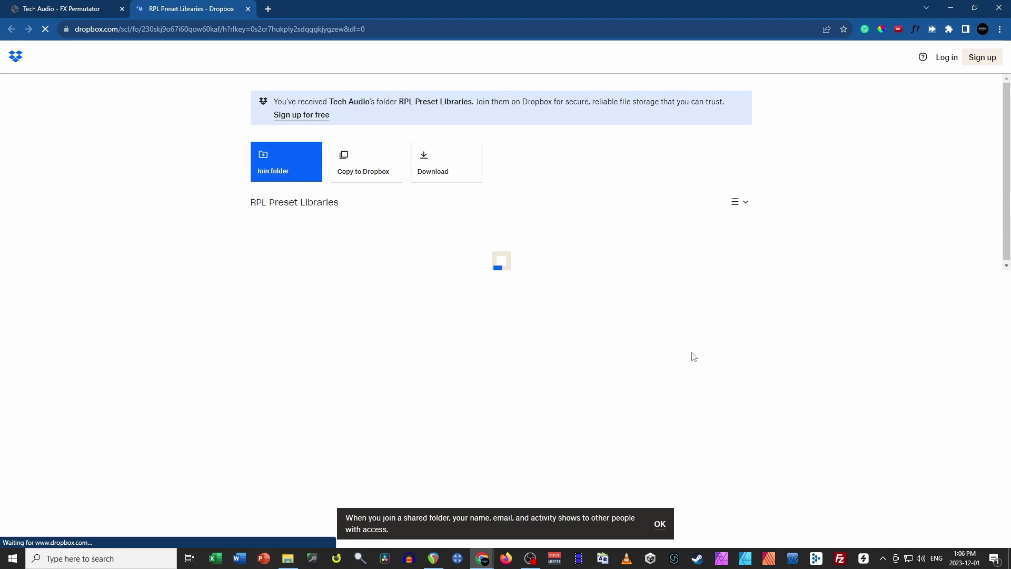
pyautogui.scroll(-5, 173, 273)
pyautogui.scroll(-15, 174, 273)
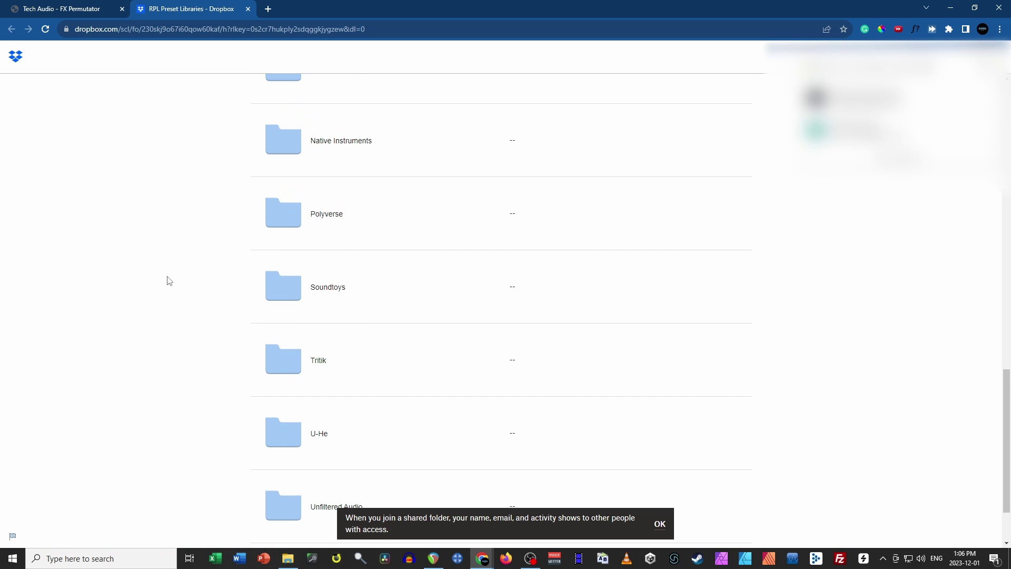
pyautogui.scroll(-2, 169, 275)
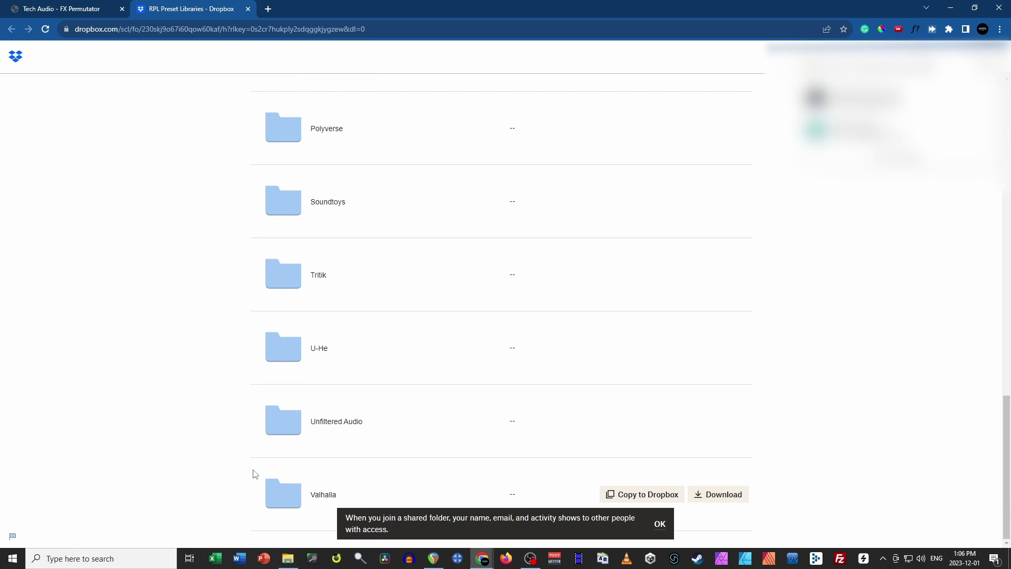
pyautogui.scroll(10, 316, 463)
pyautogui.scroll(-5, 295, 451)
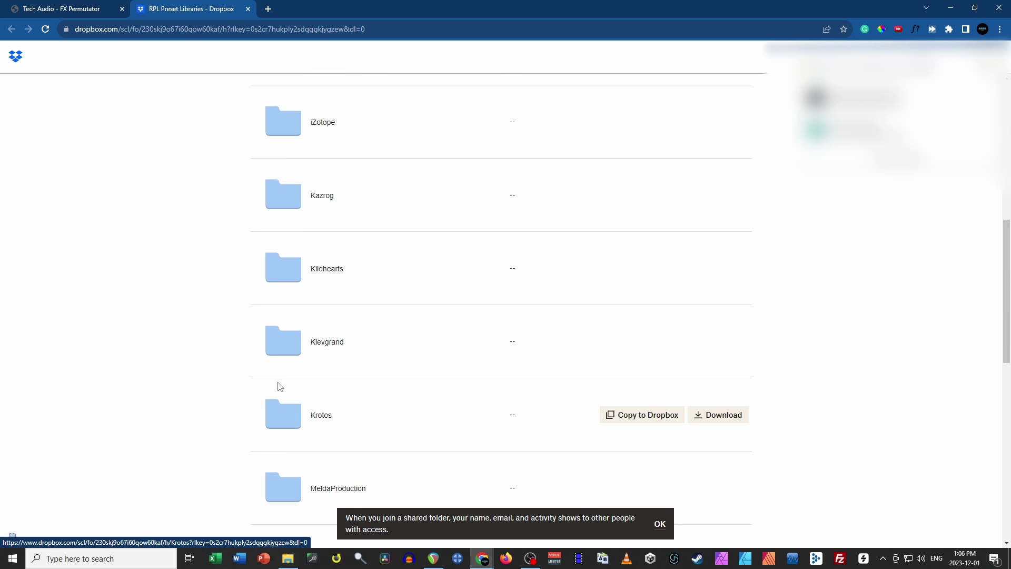
pyautogui.scroll(-4, 279, 393)
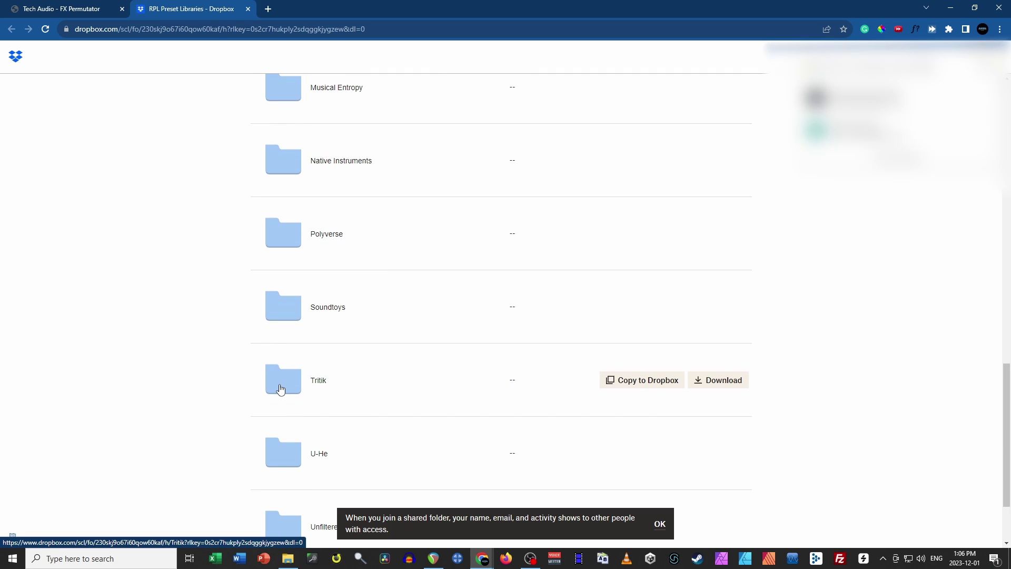
pyautogui.scroll(-2, 279, 379)
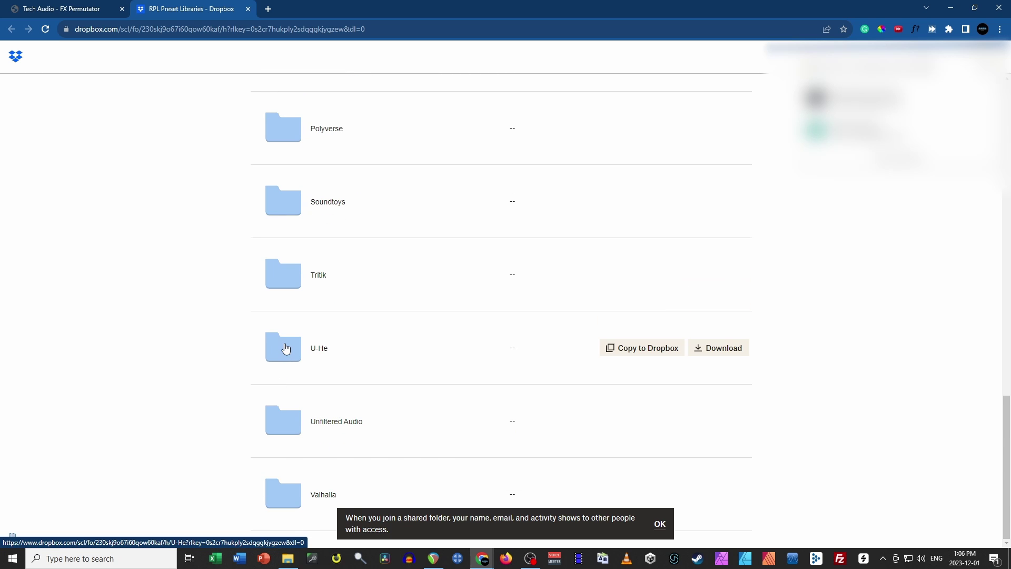
# Download "Unfiltered Audio SILO VST3 - Factory Presets.RPL" from the Unfiltered Audio folder and return to REAPER
pyautogui.click(287, 429)
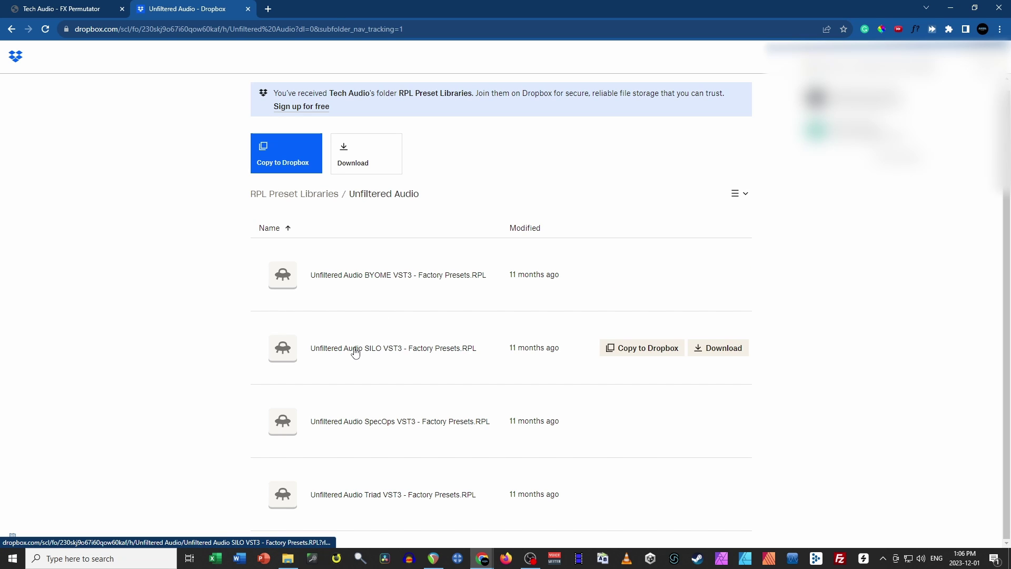
pyautogui.click(357, 349)
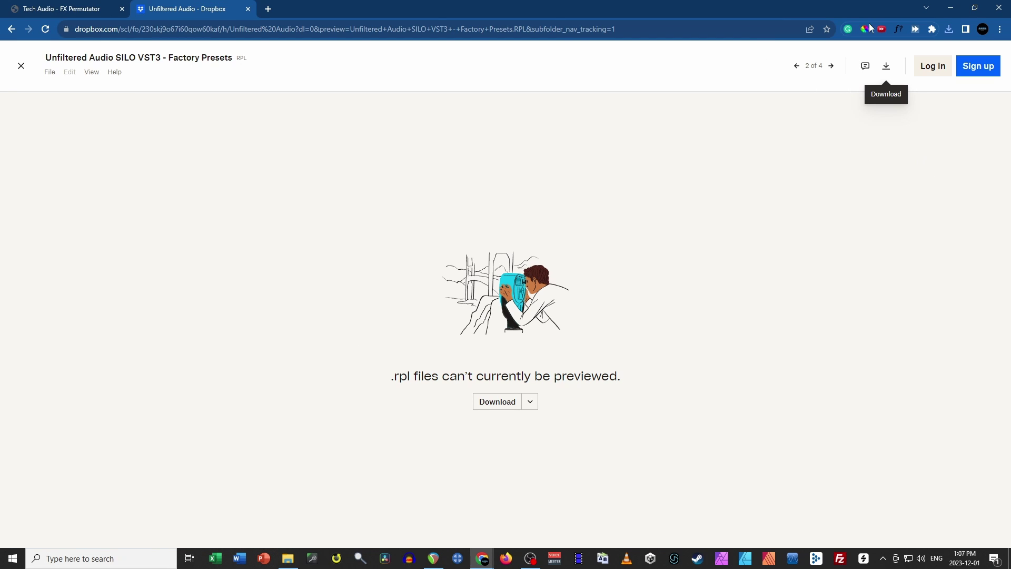
pyautogui.click(949, 10)
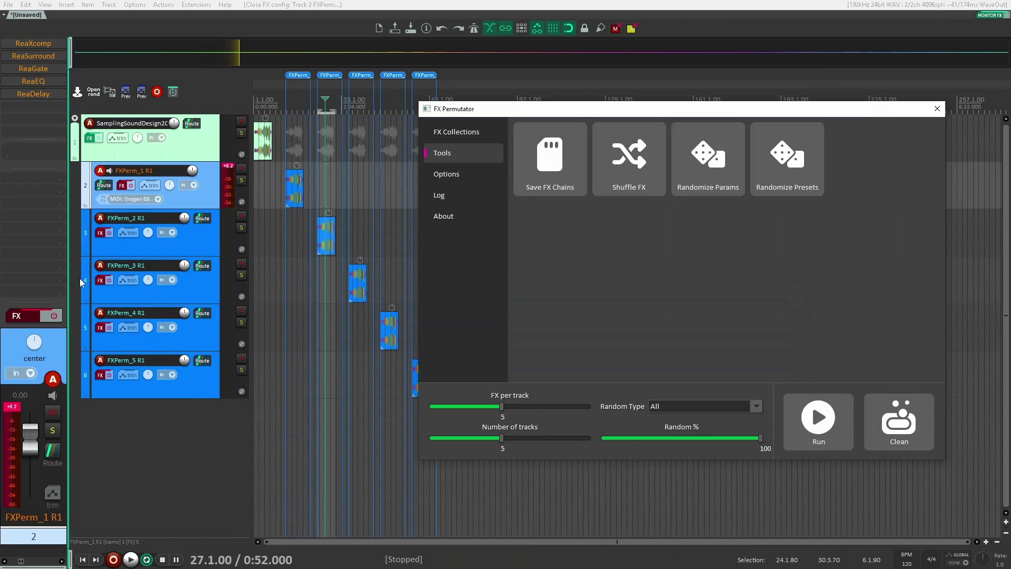
# Add Unfiltered Audio Silo to FXPerm_1, import the downloaded SILO VST3 factory preset library, and view its preset list
pyautogui.click(27, 107)
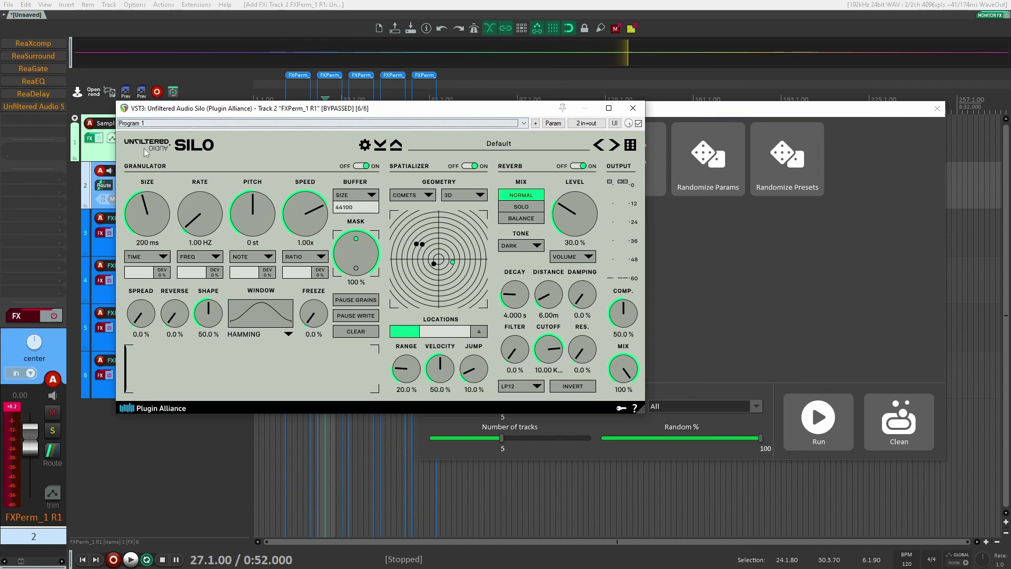
pyautogui.click(535, 123)
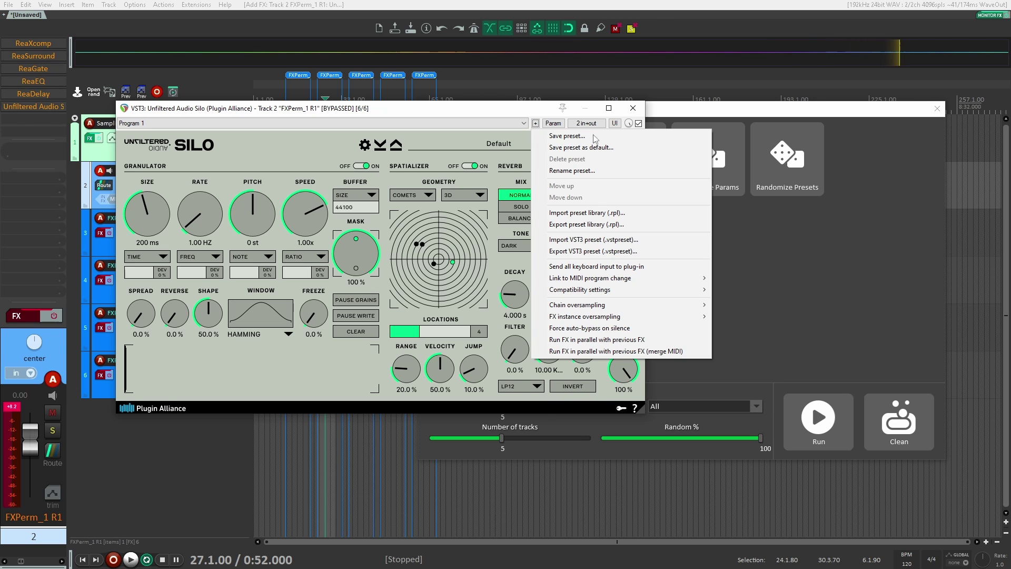
pyautogui.click(609, 217)
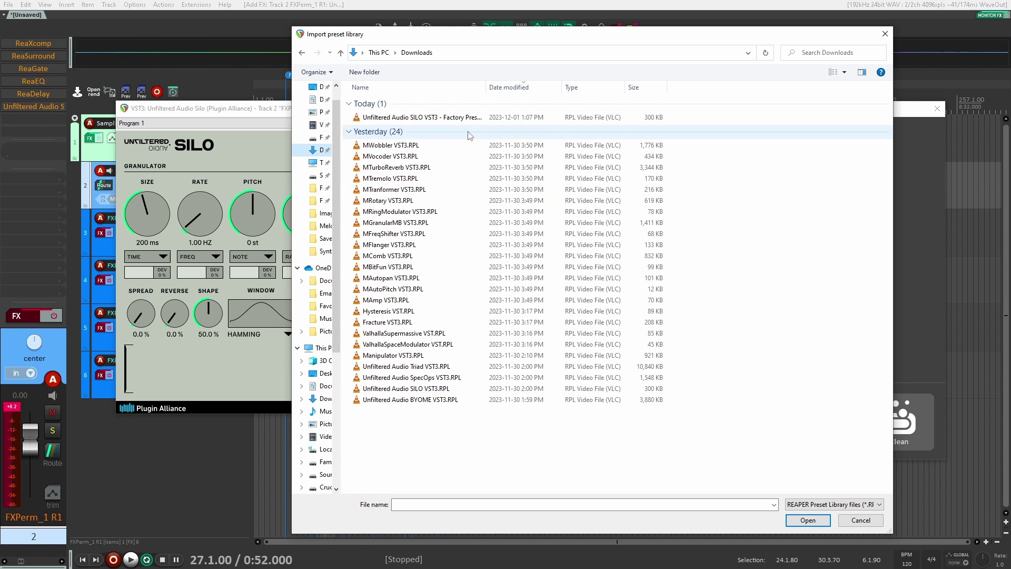
pyautogui.click(448, 120)
pyautogui.doubleClick(448, 120)
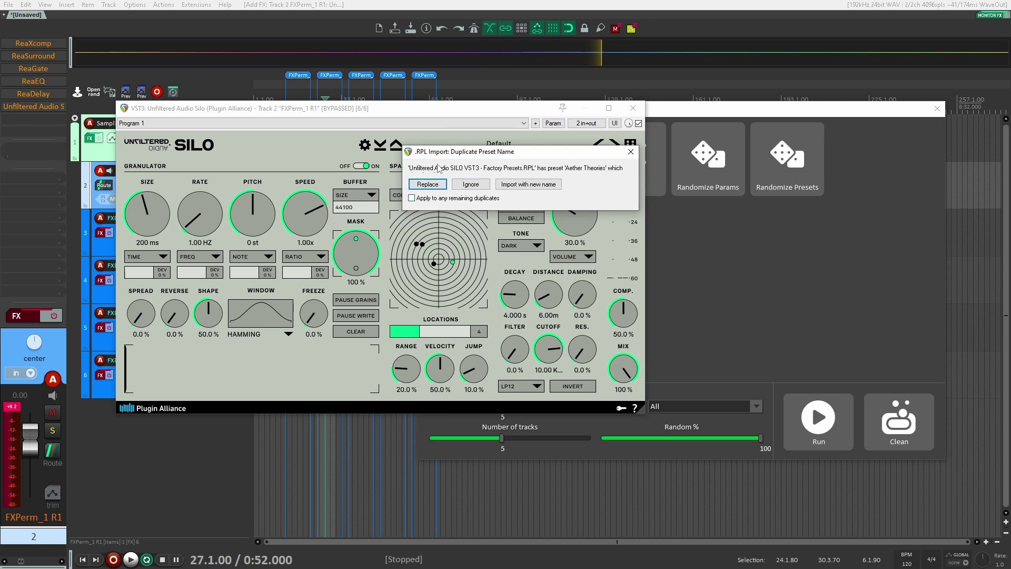
pyautogui.click(387, 123)
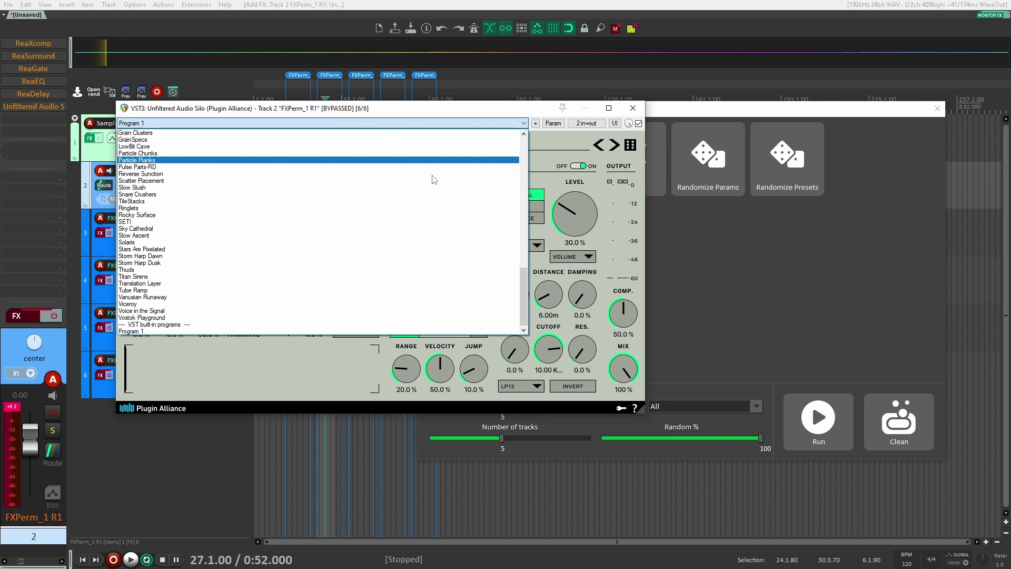
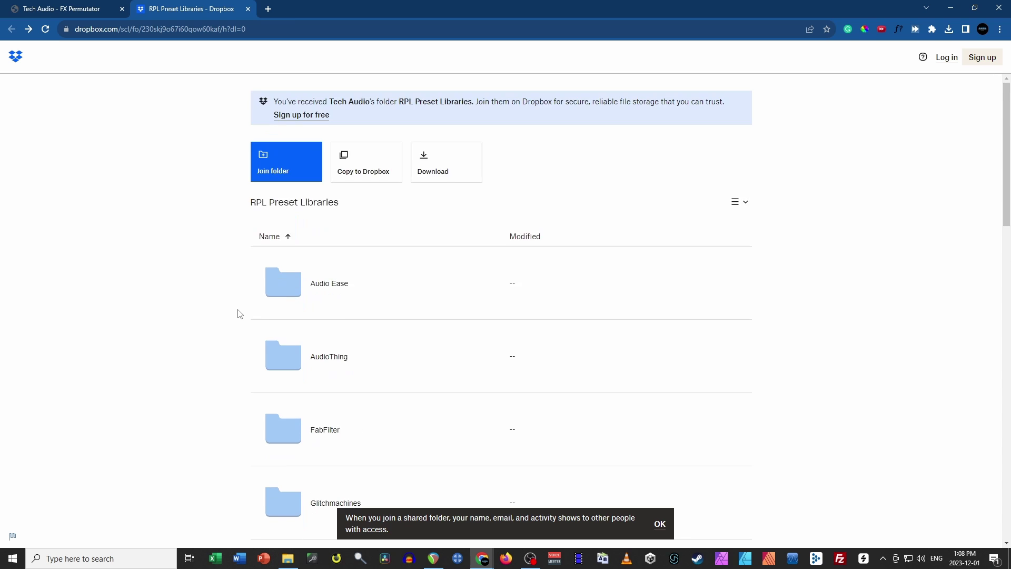
# Look through the RPL Preset Libraries folders in the browser again, then return to REAPER
pyautogui.scroll(-18, 245, 317)
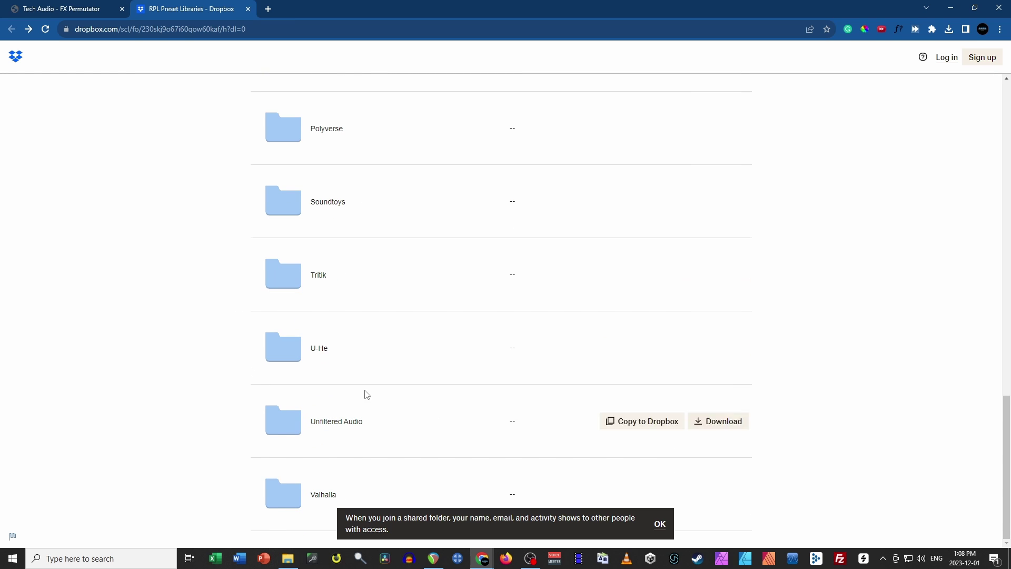
pyautogui.scroll(15, 255, 368)
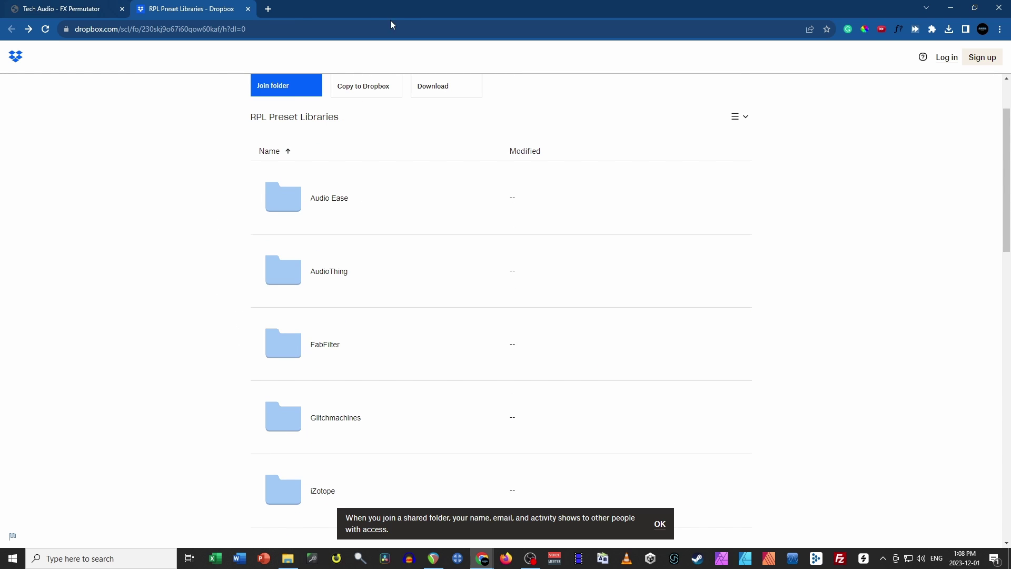
pyautogui.click(949, 8)
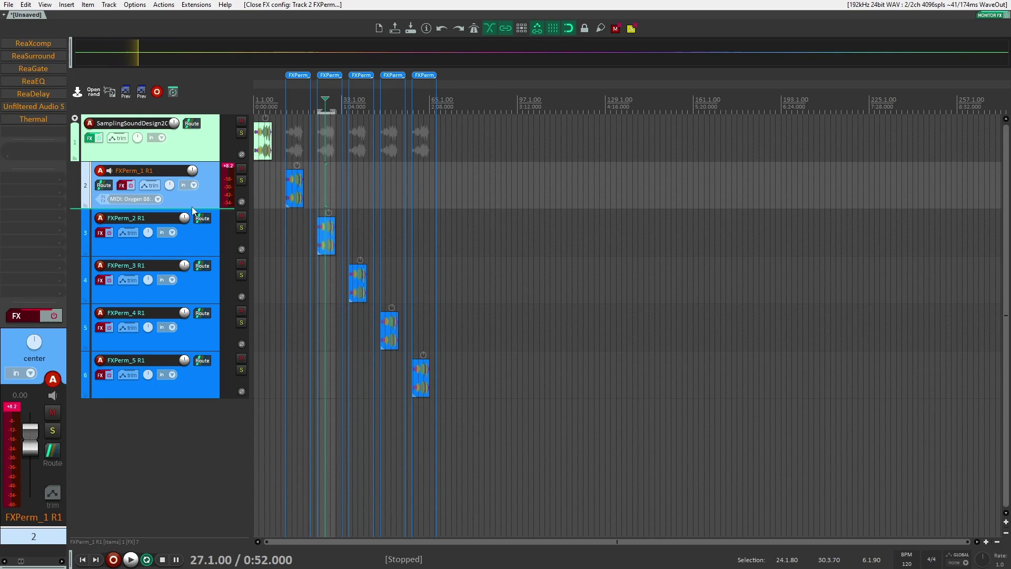
# Enable the FX chain of FXPerm_1, open Thermal, and display the plugin's built-in preset browser
pyautogui.click(31, 119)
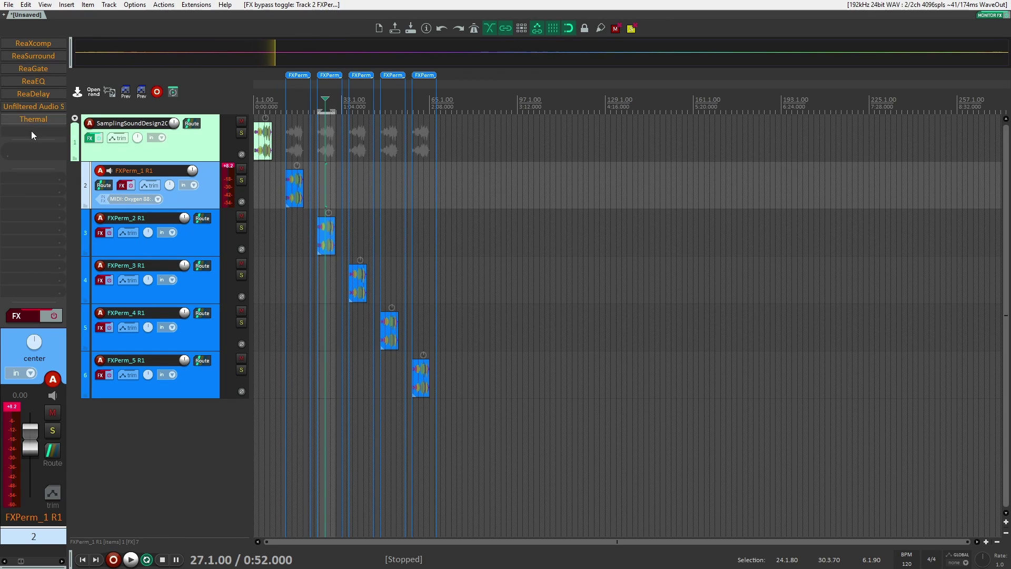
pyautogui.click(54, 316)
pyautogui.click(33, 121)
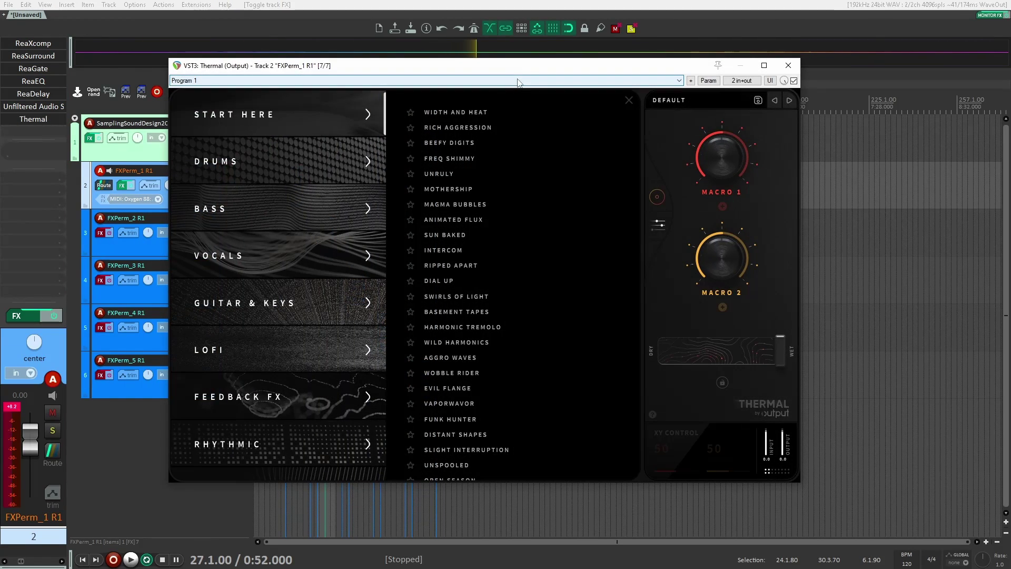
pyautogui.moveTo(523, 66)
pyautogui.mouseDown()
pyautogui.moveTo(546, 75)
pyautogui.moveTo(538, 64)
pyautogui.mouseUp()
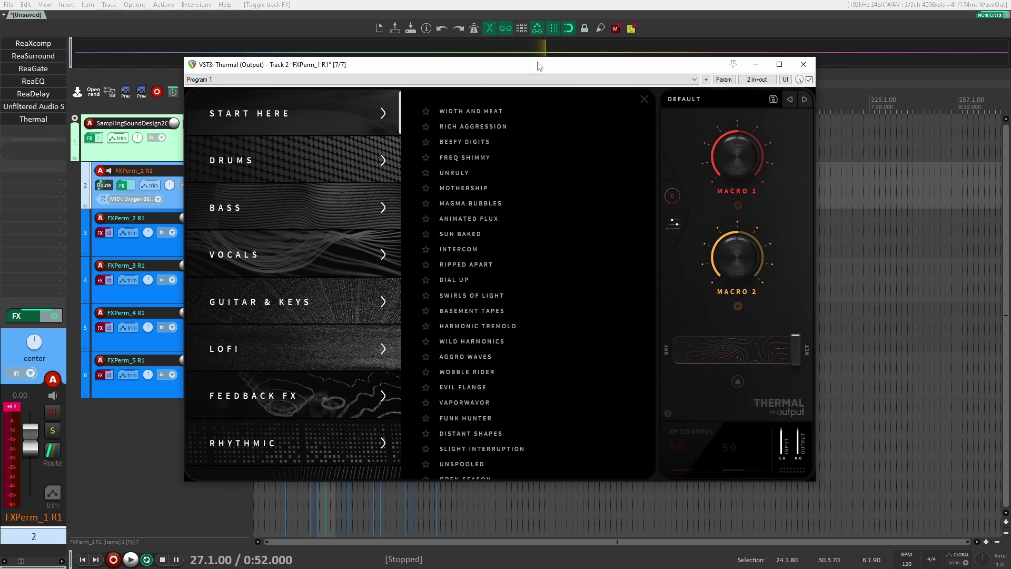
pyautogui.click(643, 99)
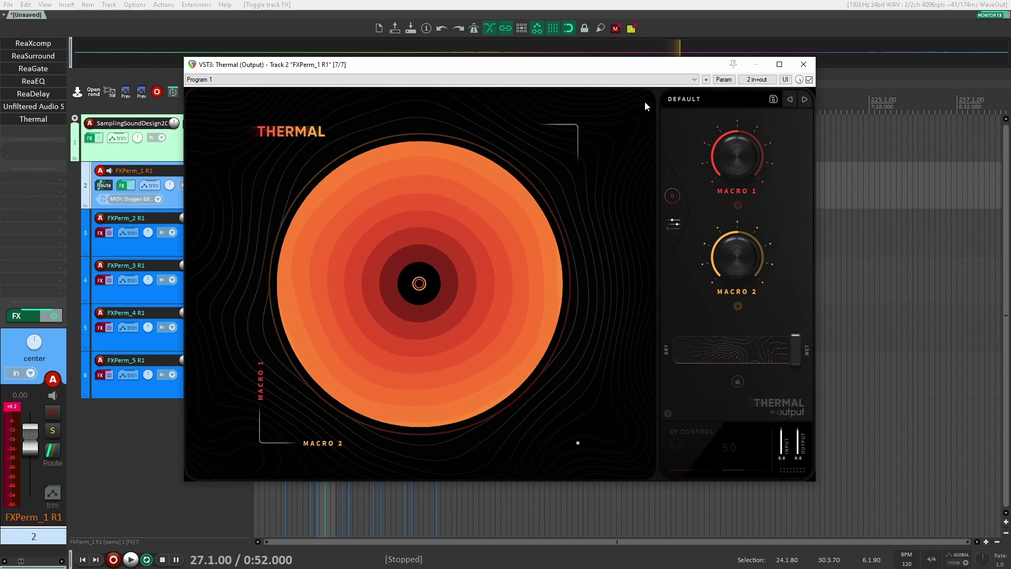
pyautogui.click(686, 100)
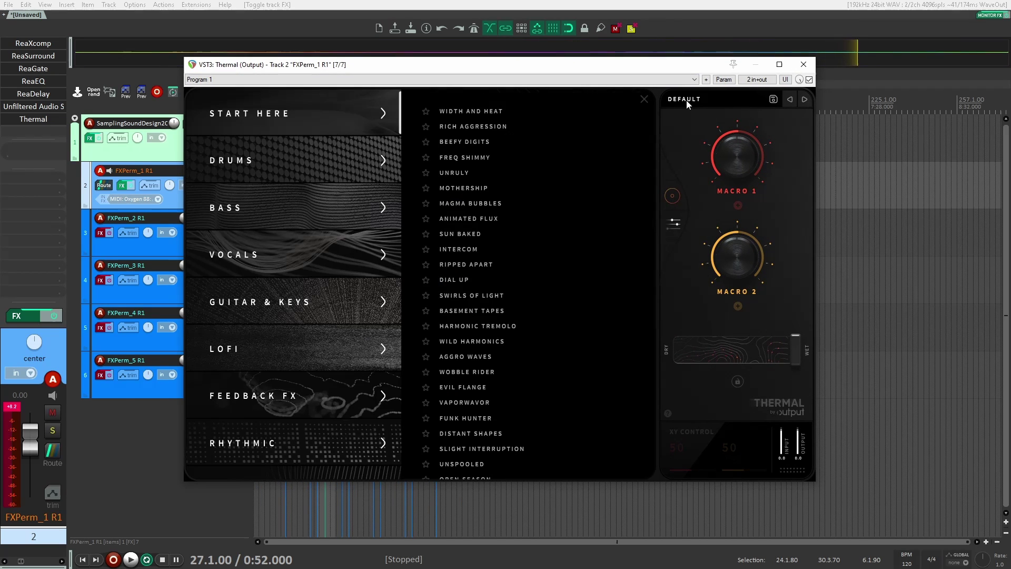
# Load Thermal's WIDTH AND HEAT preset from its built-in browser and check REAPER's preset list for the plugin
pyautogui.click(496, 112)
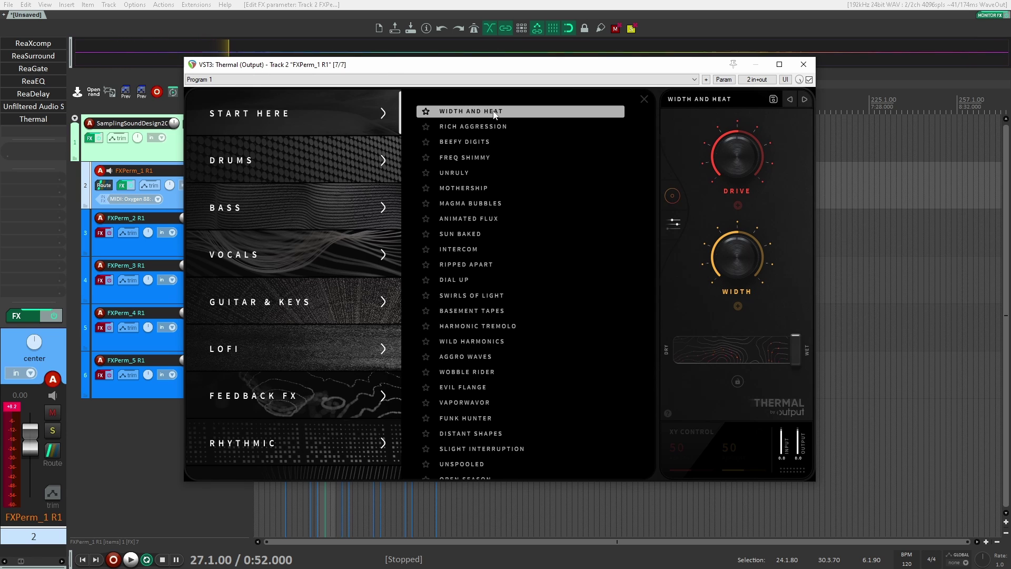
pyautogui.click(264, 79)
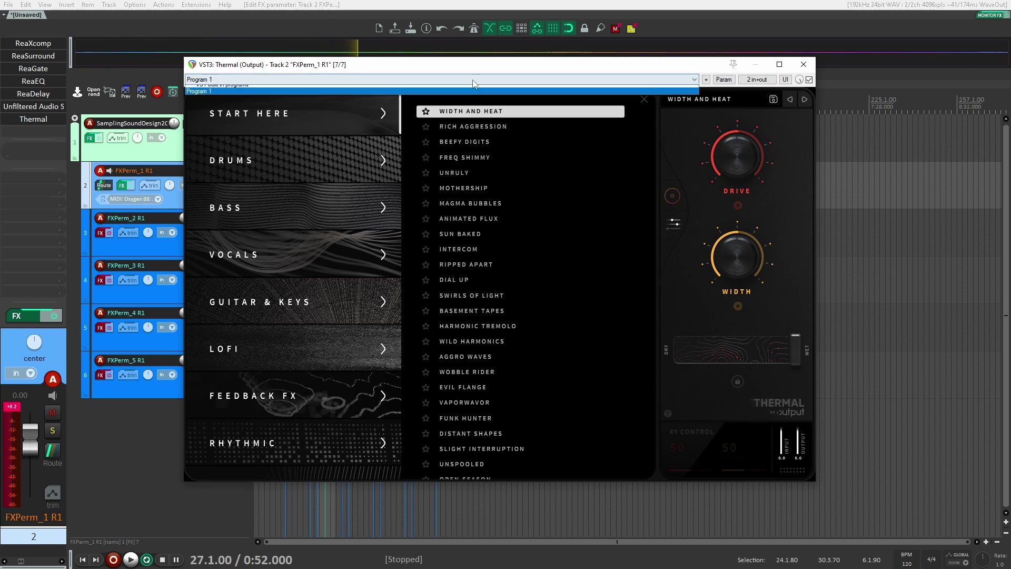
pyautogui.click(692, 121)
pyautogui.click(436, 80)
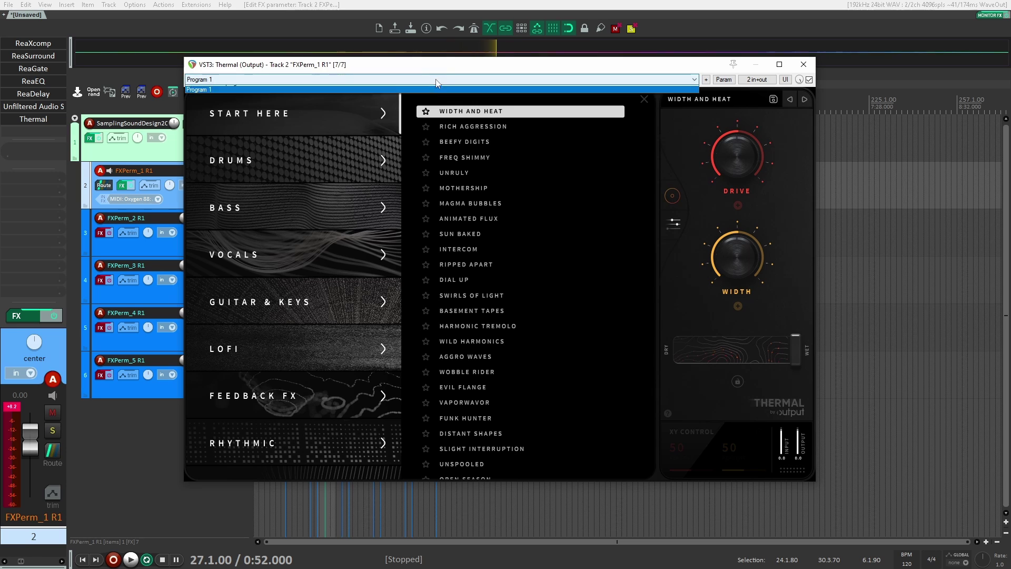
pyautogui.click(644, 123)
# Step through Thermal's RICH AGGRESSION, BEEFY DIGITS and FREQ SHIMMY presets, and close the plugin
pyautogui.click(503, 126)
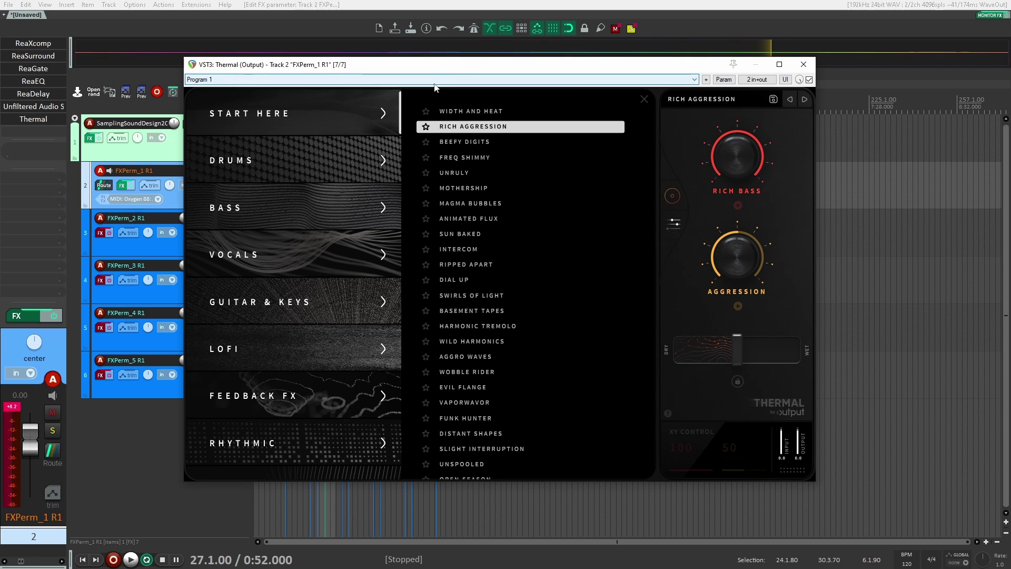
pyautogui.click(472, 111)
pyautogui.click(465, 131)
pyautogui.click(463, 143)
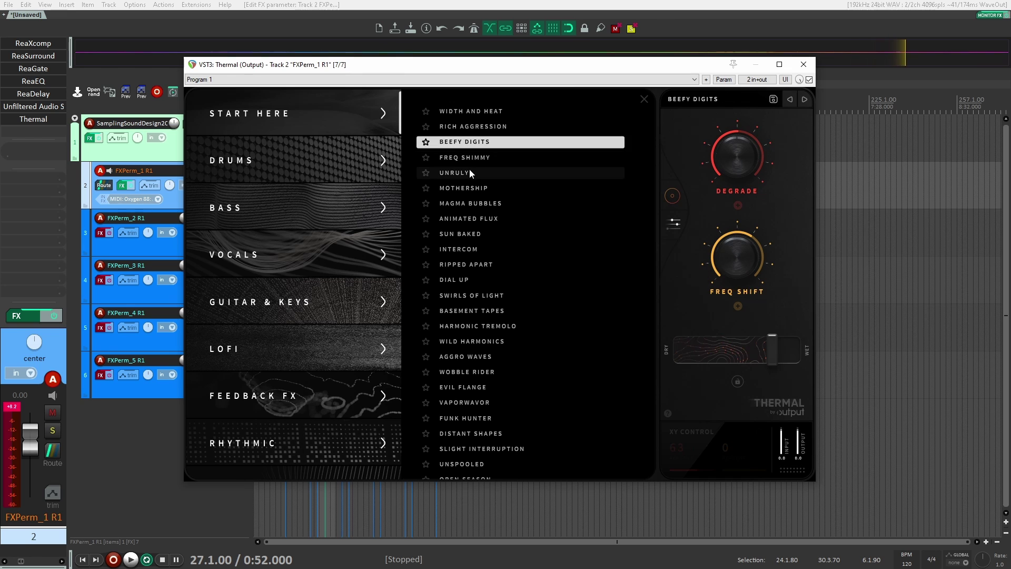
pyautogui.click(466, 157)
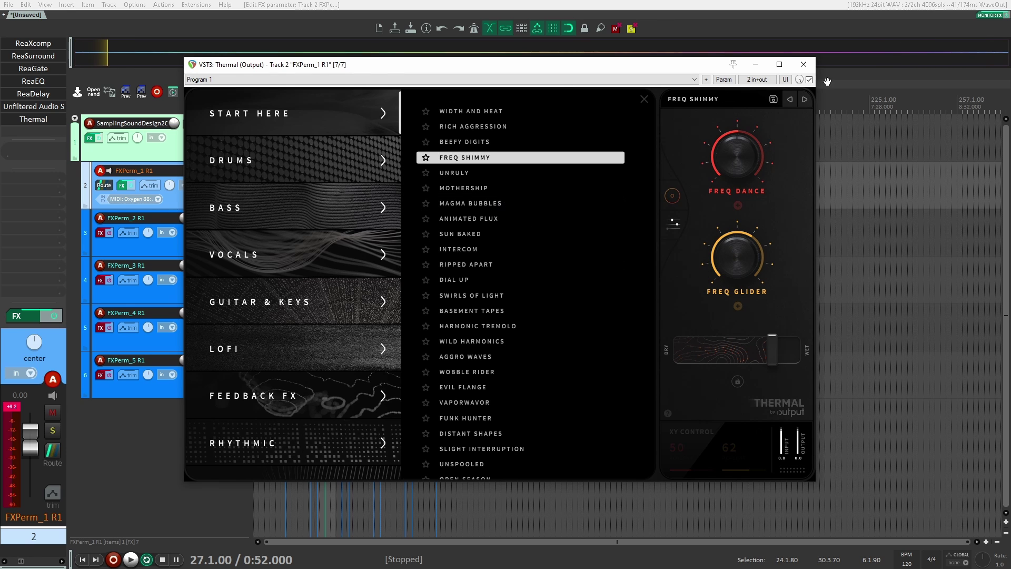
pyautogui.click(803, 64)
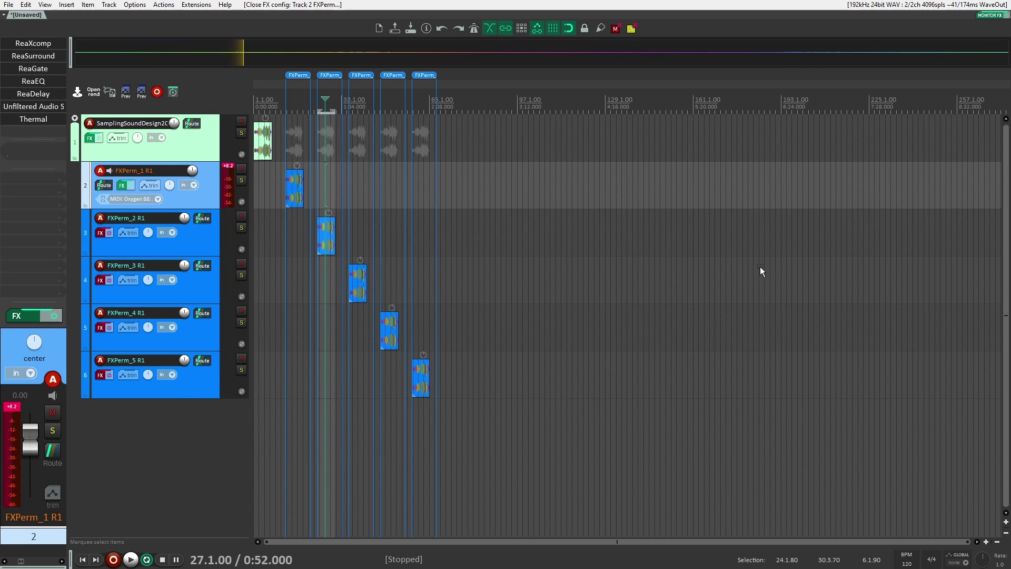
# Reopen Thermal on FXPerm_1 to view its built-in preset browser again, and close it
pyautogui.click(219, 212)
pyautogui.click(197, 196)
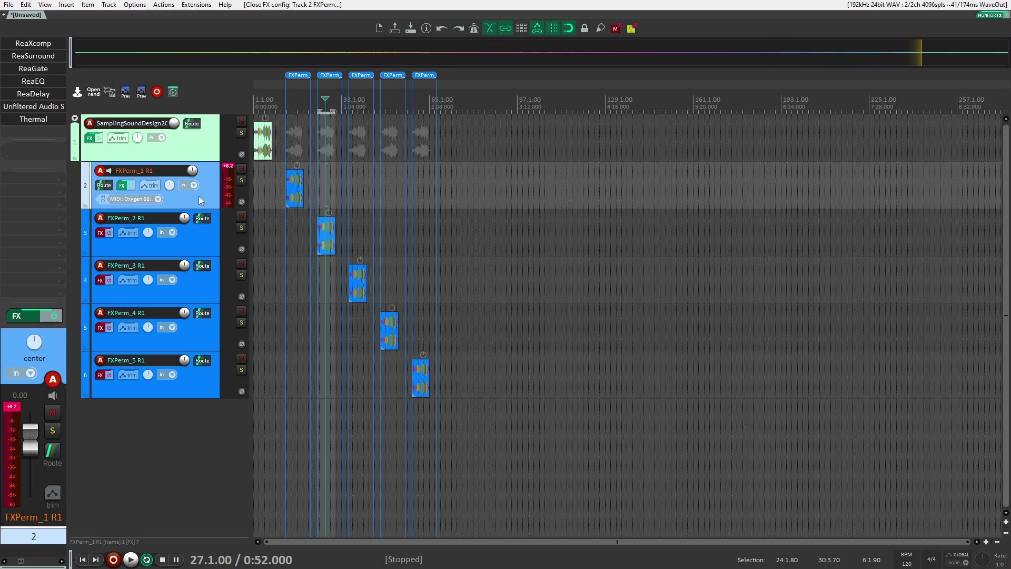
pyautogui.click(210, 251)
pyautogui.click(204, 188)
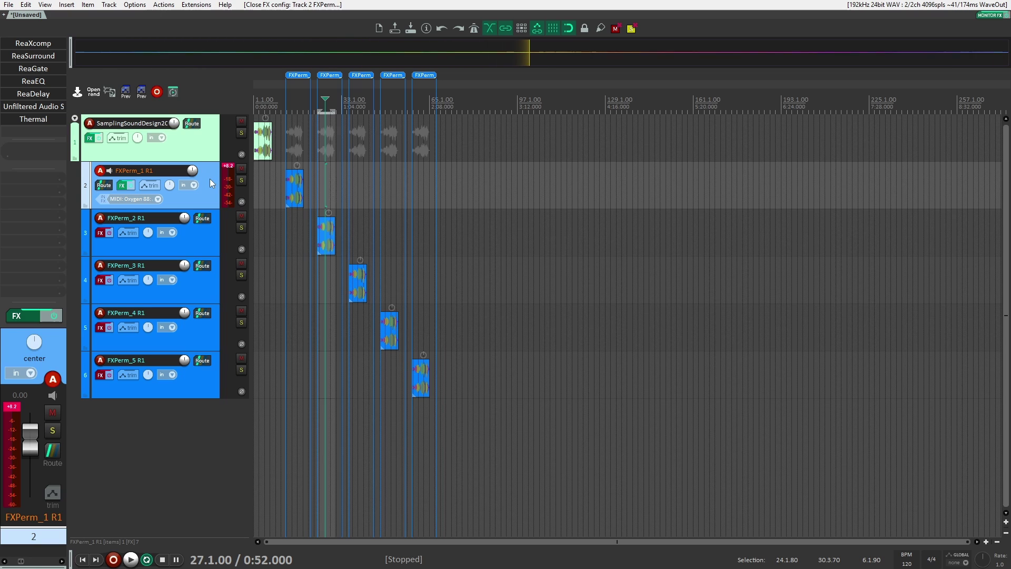
pyautogui.click(31, 118)
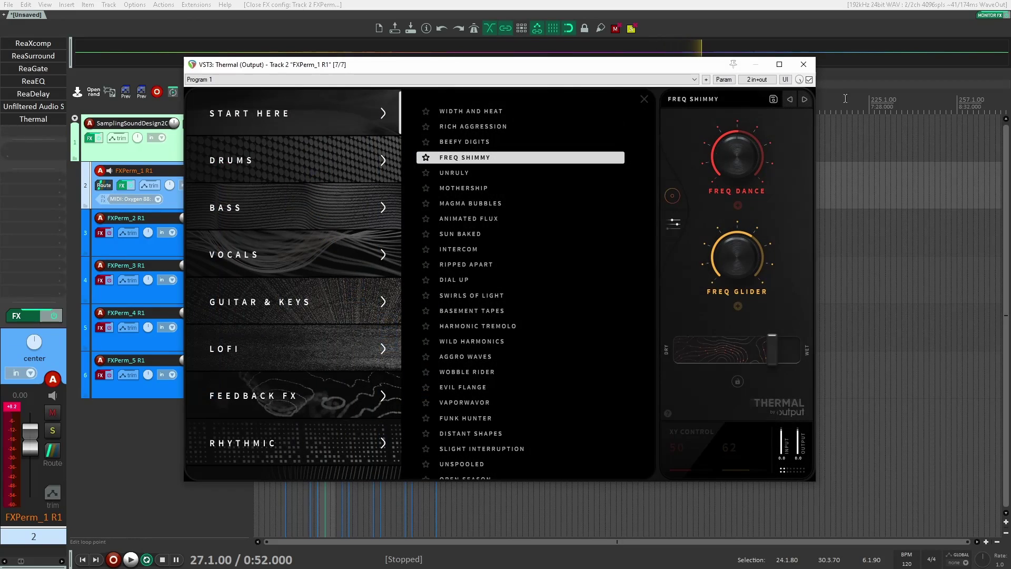
pyautogui.click(804, 63)
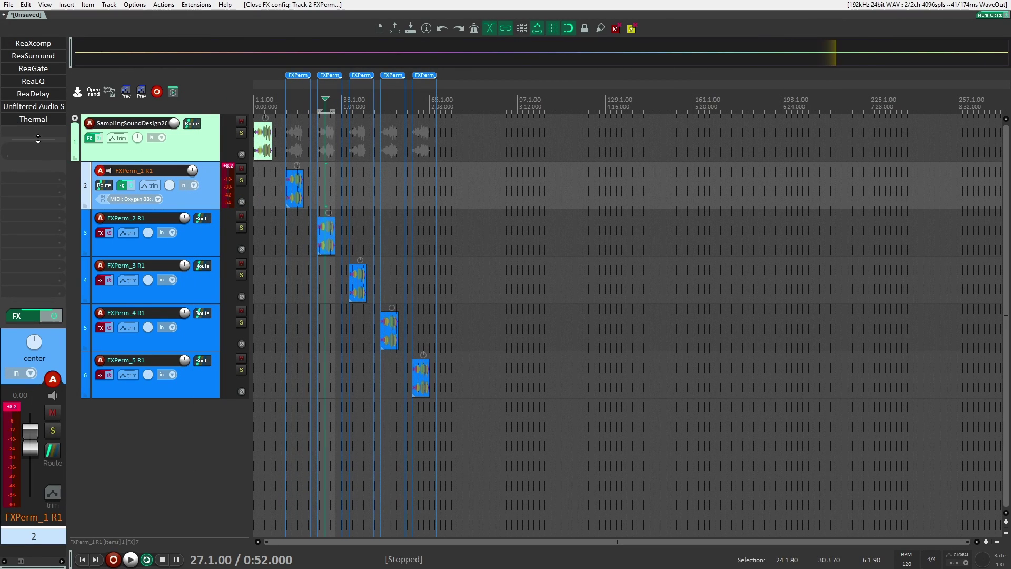
# Add the VST MFreqShifter (MeldaProduction) to FXPerm_1, filtering the plugin list by "melda"
pyautogui.doubleClick(37, 131)
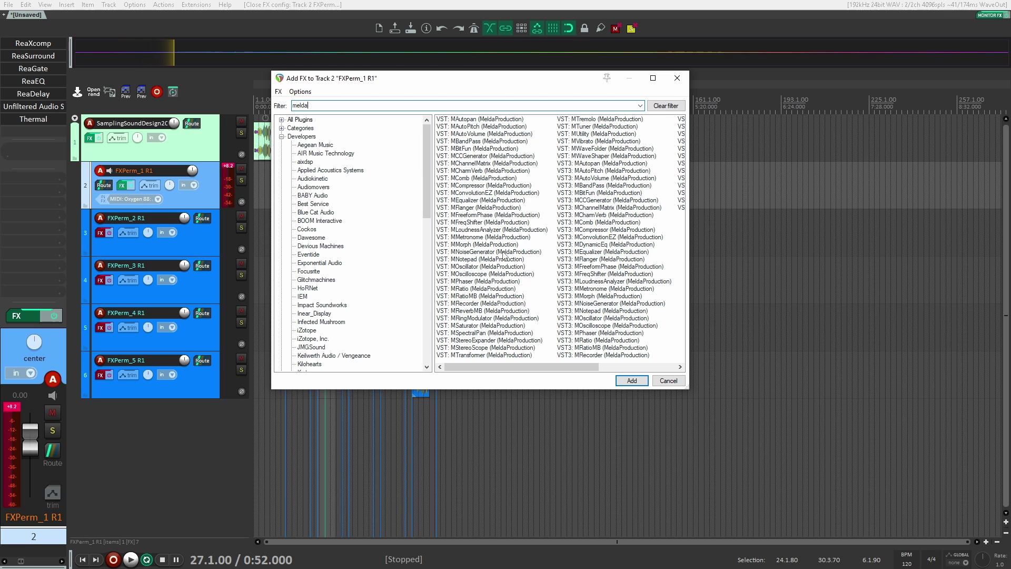
pyautogui.doubleClick(479, 222)
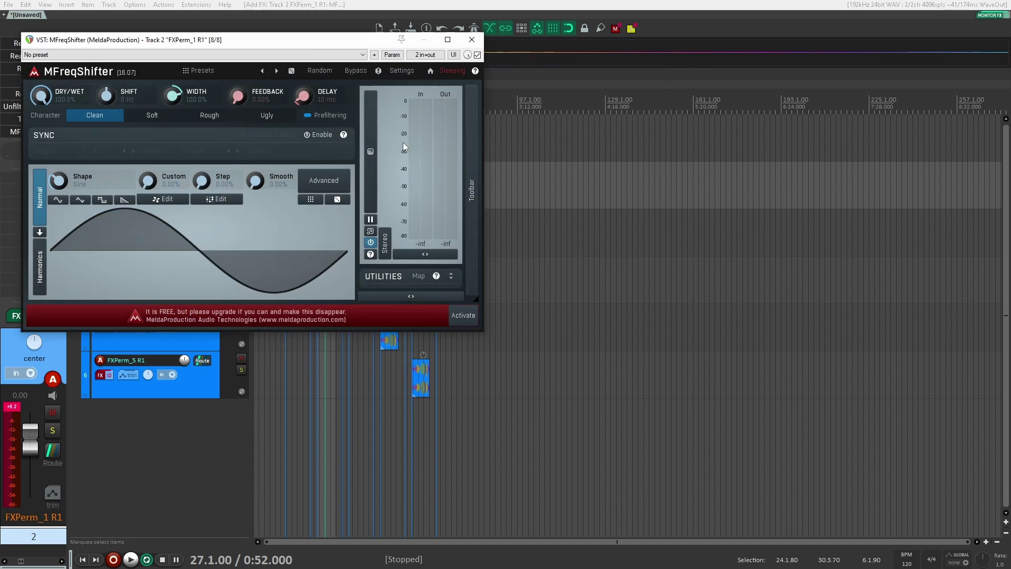
pyautogui.moveTo(383, 64); pyautogui.dragTo(567, 107)
# Browse MFreqShifter's built-in preset list, and close the plugin
pyautogui.click(460, 133)
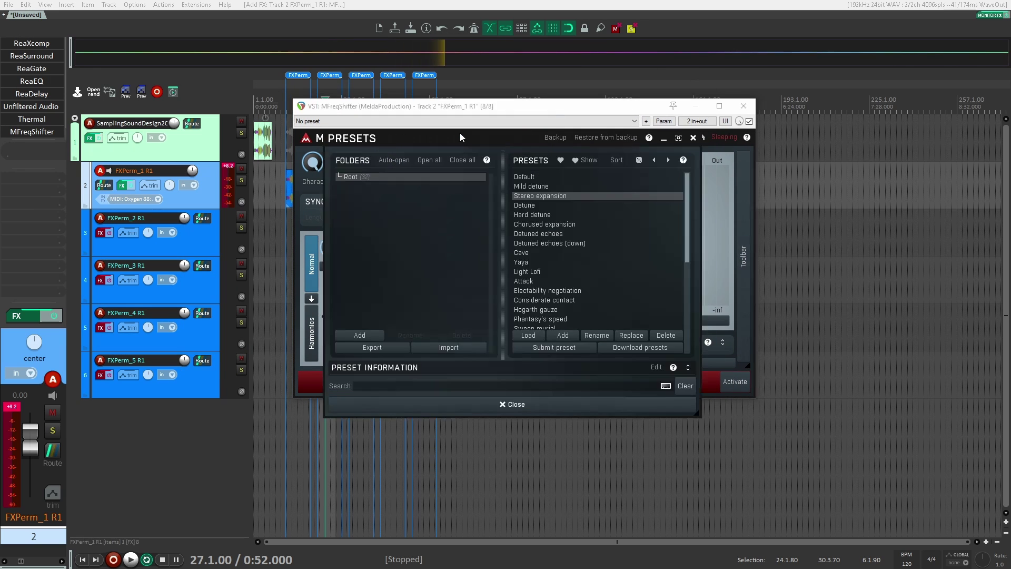
pyautogui.scroll(-5, 577, 243)
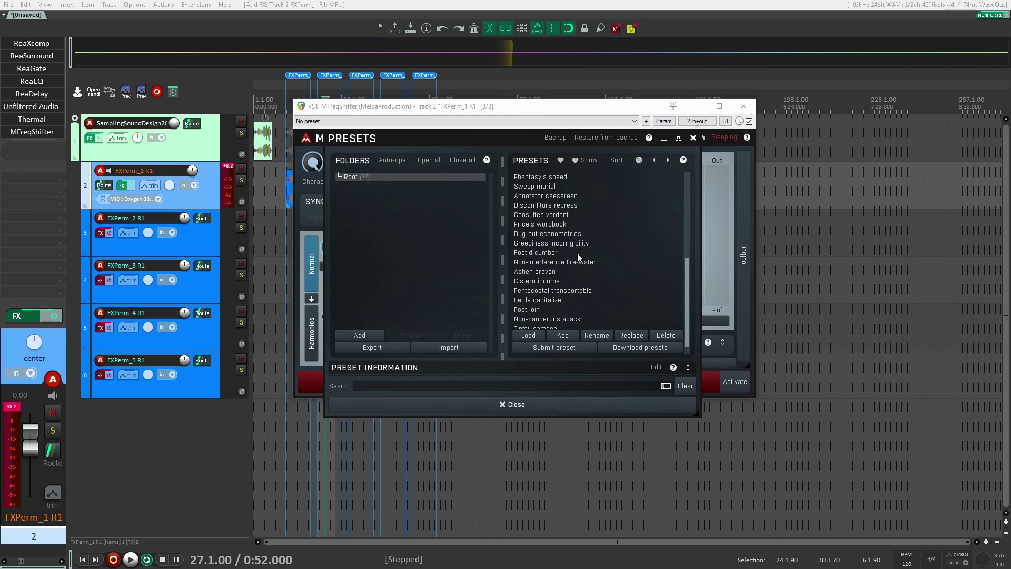
pyautogui.click(693, 138)
pyautogui.click(743, 107)
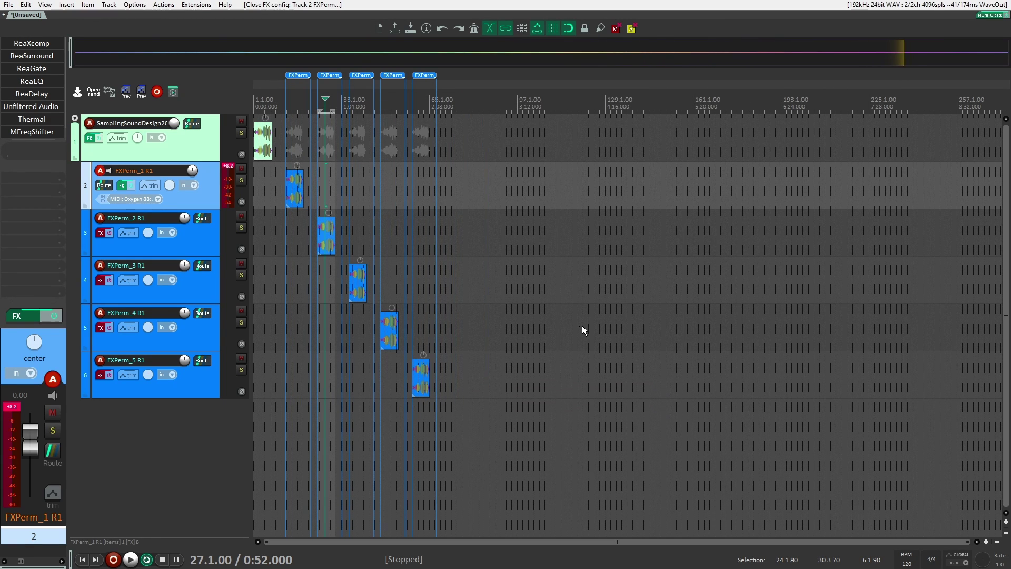
# Show FX Permutator's Tools and look through the RPL Preset Libraries folders in the browser, then return to REAPER
pyautogui.hotkey('alt', 'Tab')
pyautogui.moveTo(430, 115); pyautogui.dragTo(627, 91)
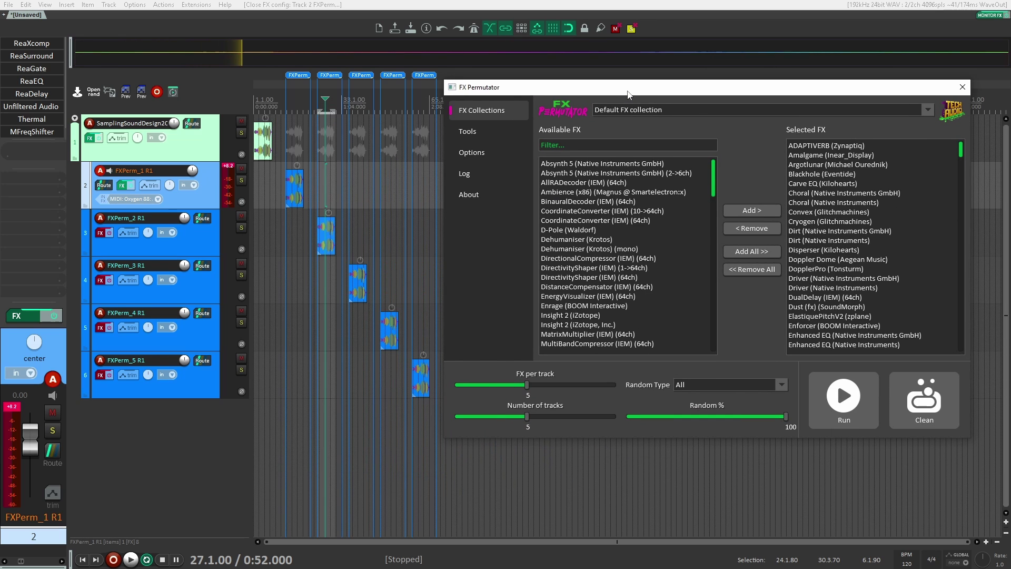
pyautogui.click(467, 131)
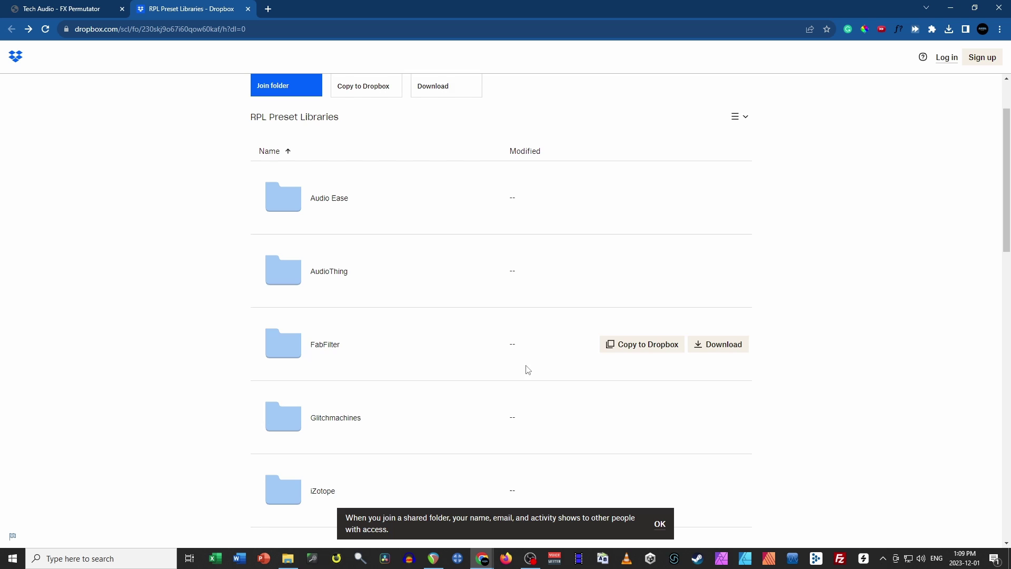
pyautogui.scroll(-9, 528, 369)
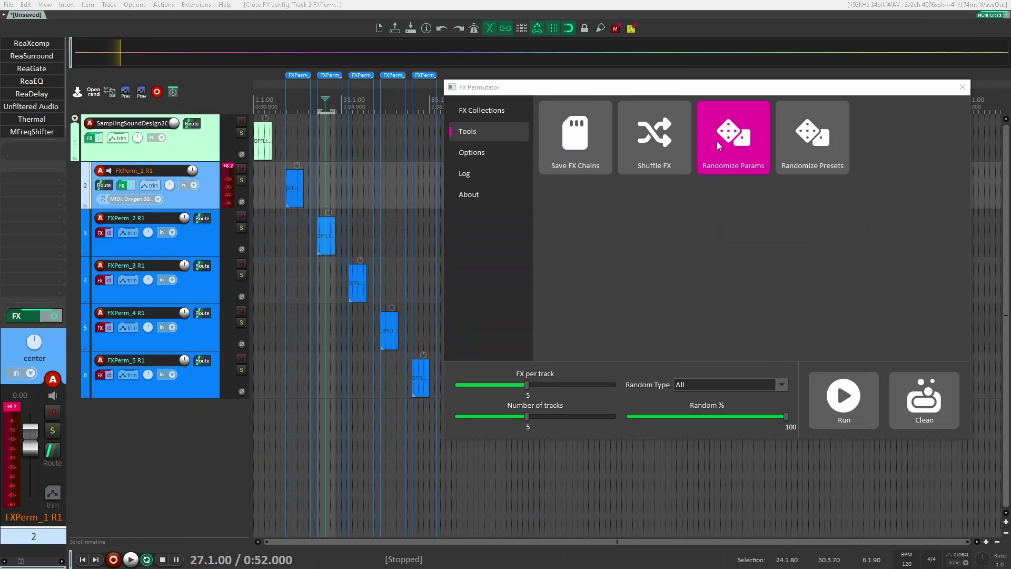
pyautogui.moveTo(733, 96); pyautogui.dragTo(713, 90)
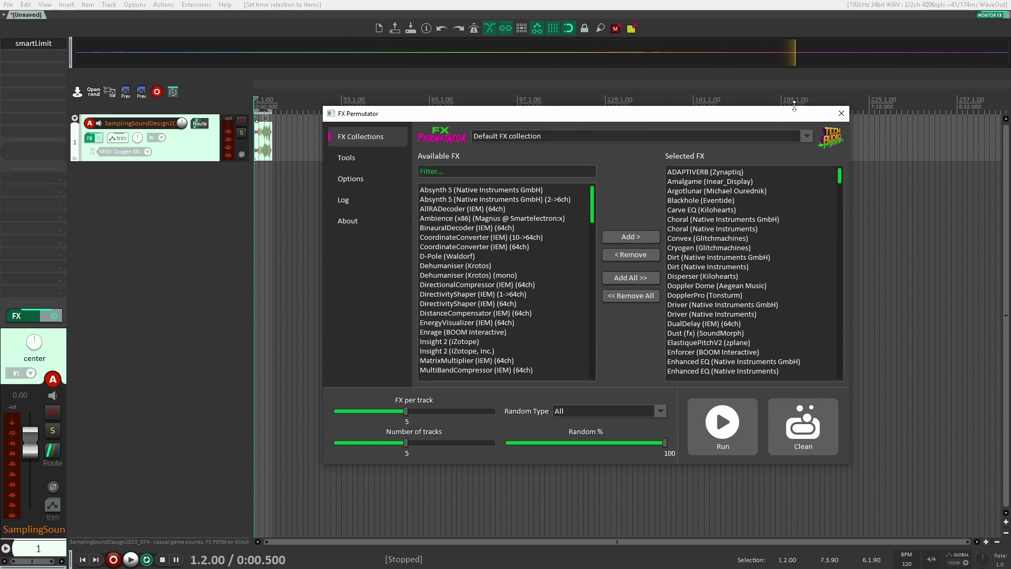
# Review FX Permutator's Tools page and go back to its FX Collections page
pyautogui.moveTo(714, 119); pyautogui.dragTo(768, 117)
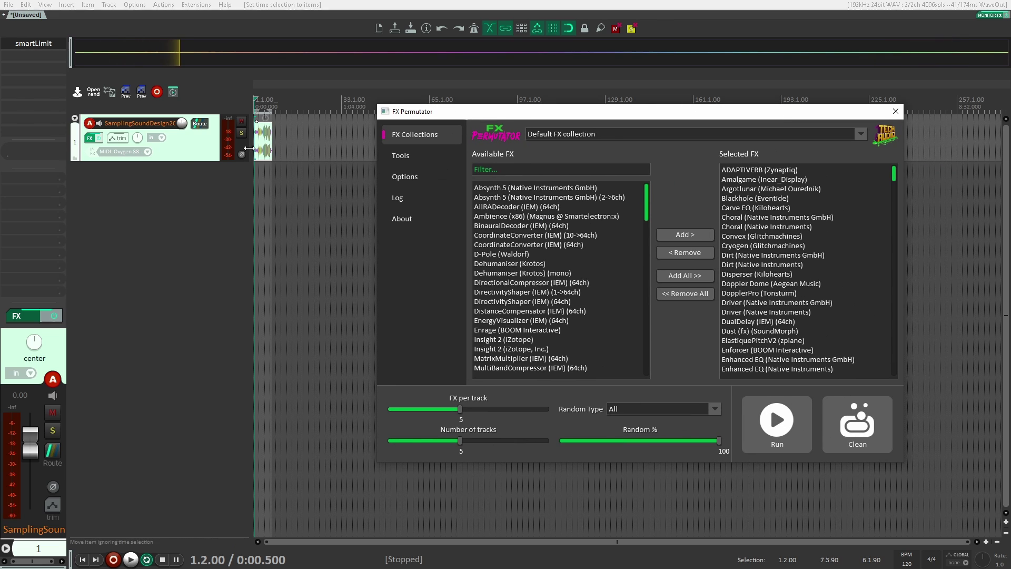
pyautogui.click(189, 153)
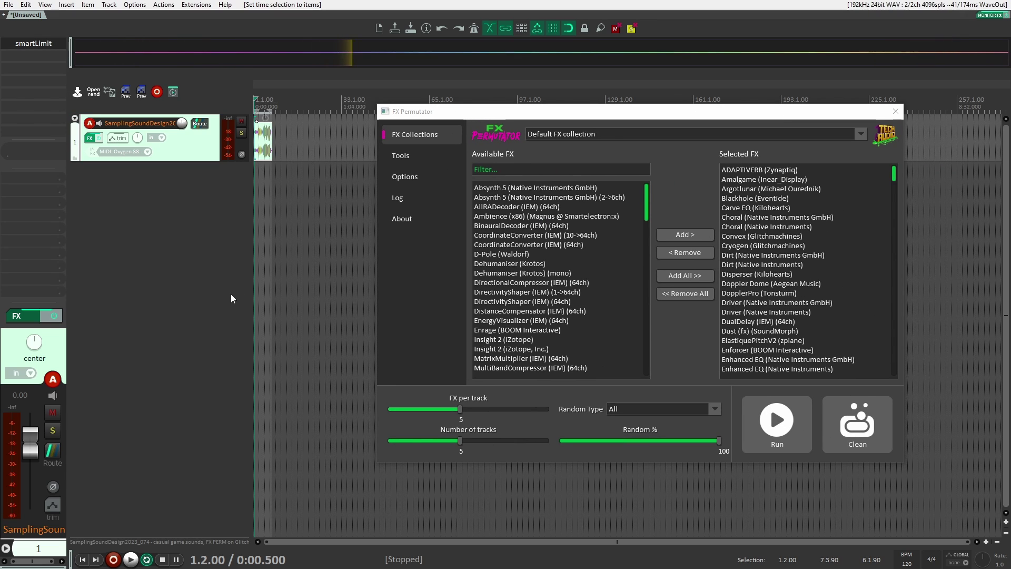
pyautogui.moveTo(611, 113); pyautogui.dragTo(693, 116)
pyautogui.click(489, 161)
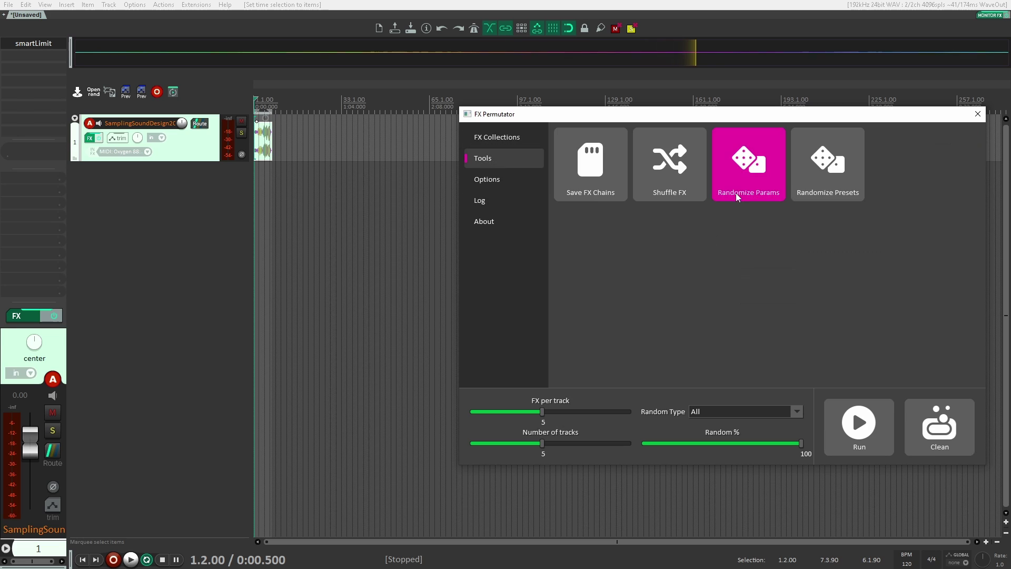
pyautogui.click(474, 137)
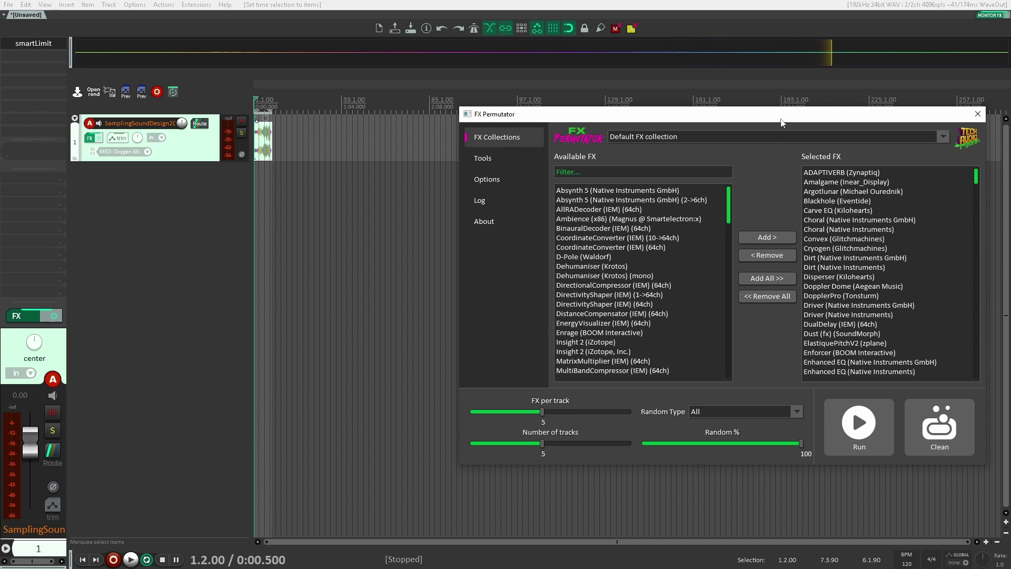
pyautogui.moveTo(782, 123); pyautogui.dragTo(711, 119)
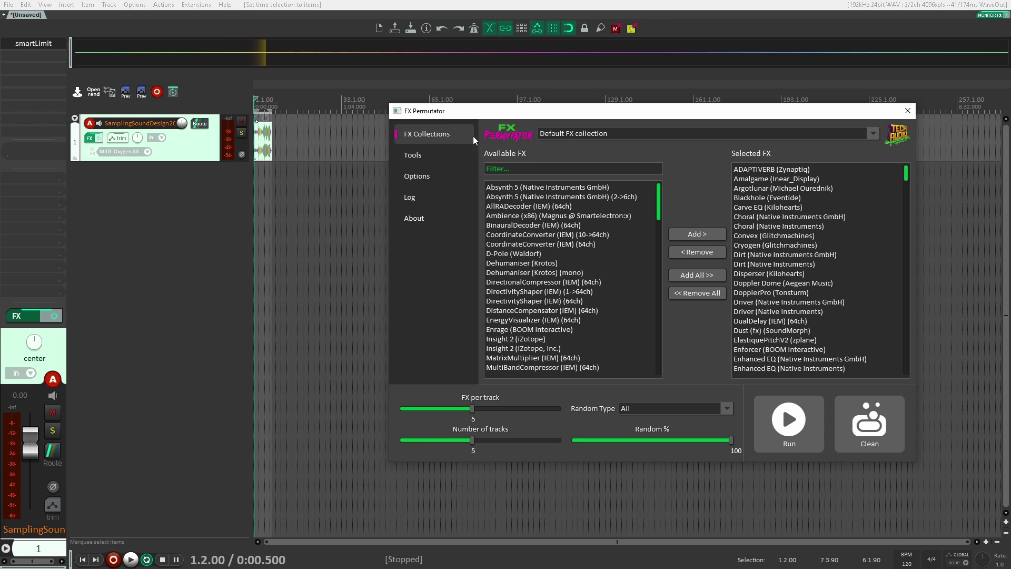
# Choose the Granular FX collection and run FX Permutator on the media item
pyautogui.click(873, 133)
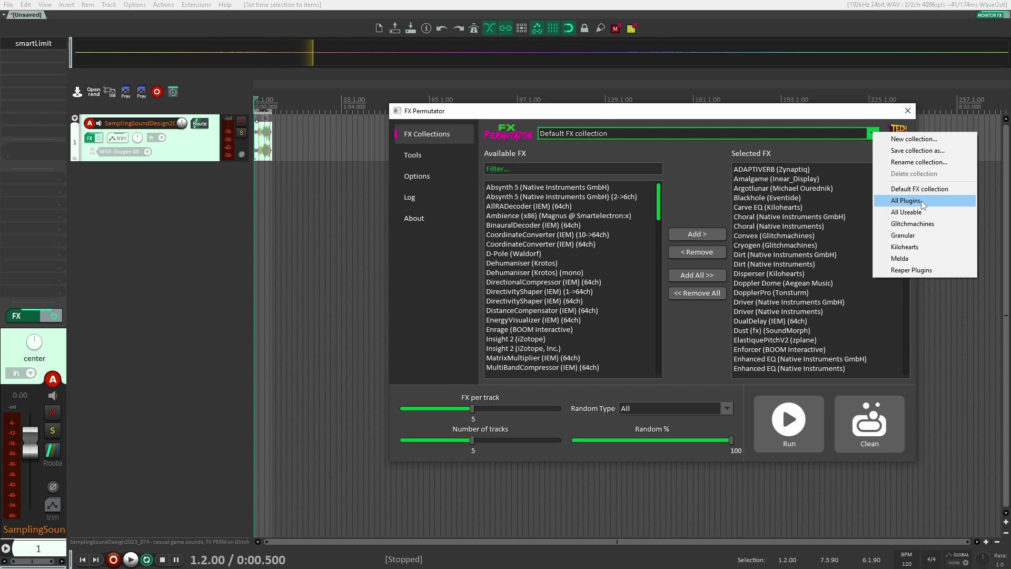
pyautogui.click(914, 236)
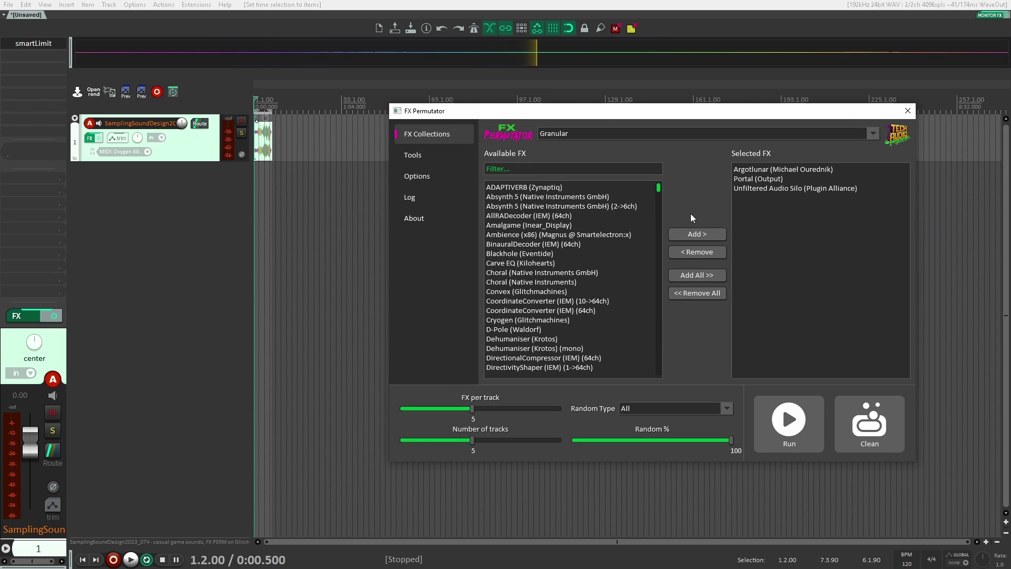
pyautogui.click(788, 421)
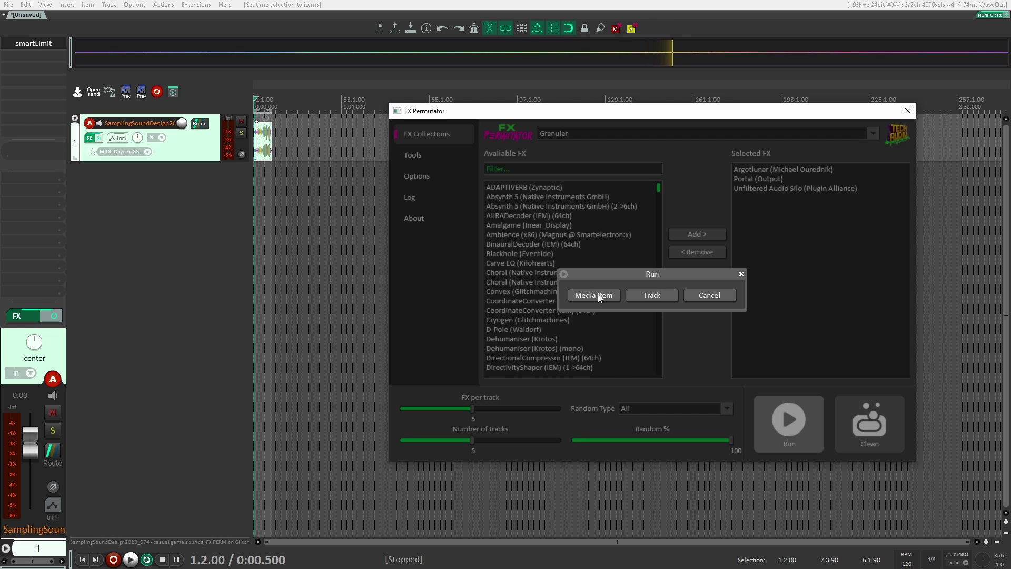
pyautogui.click(597, 296)
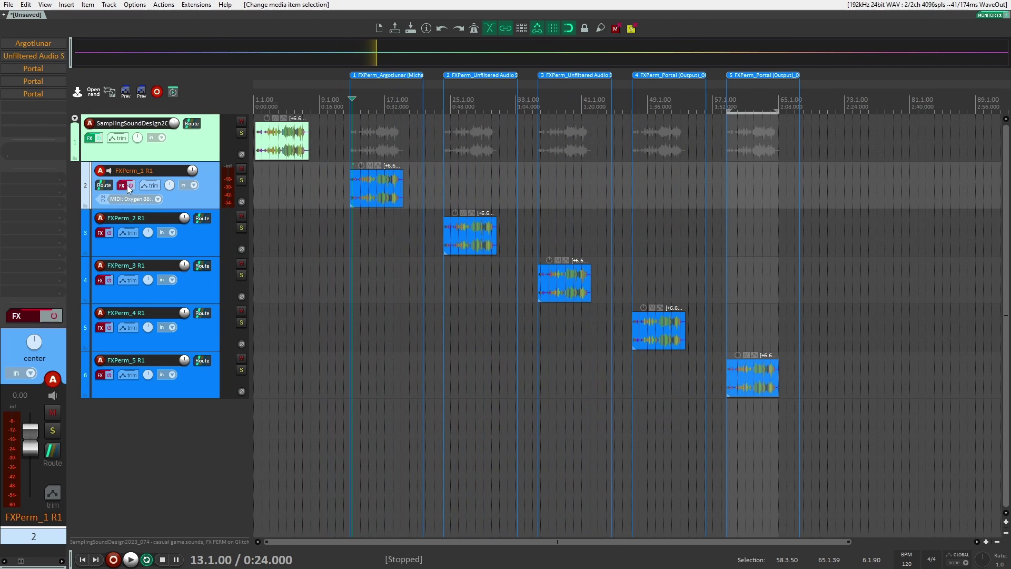
# Enable the FX chain of FXPerm_1, audition its media item, and mute the track
pyautogui.click(127, 185)
pyautogui.press('space')
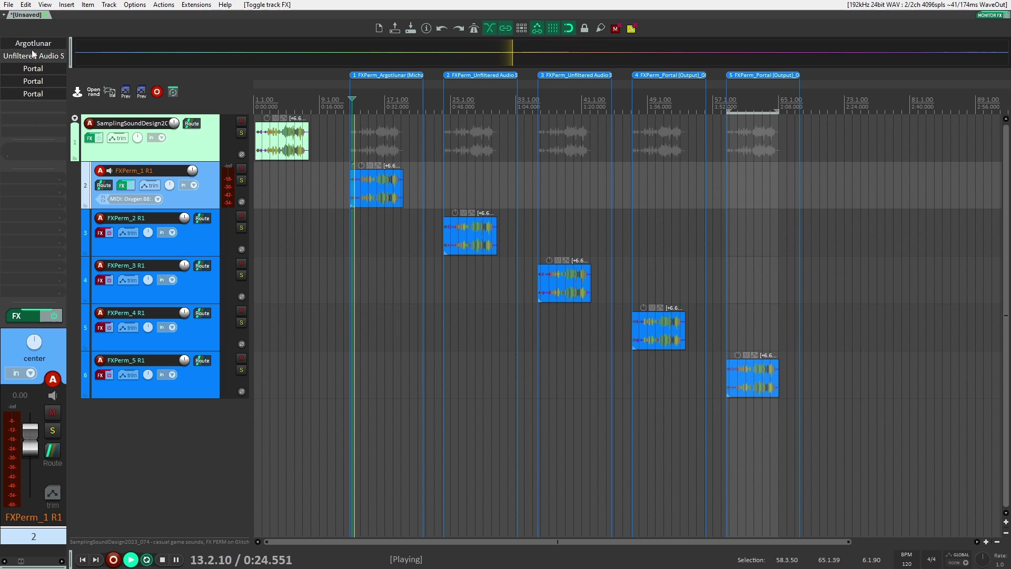
pyautogui.click(385, 191)
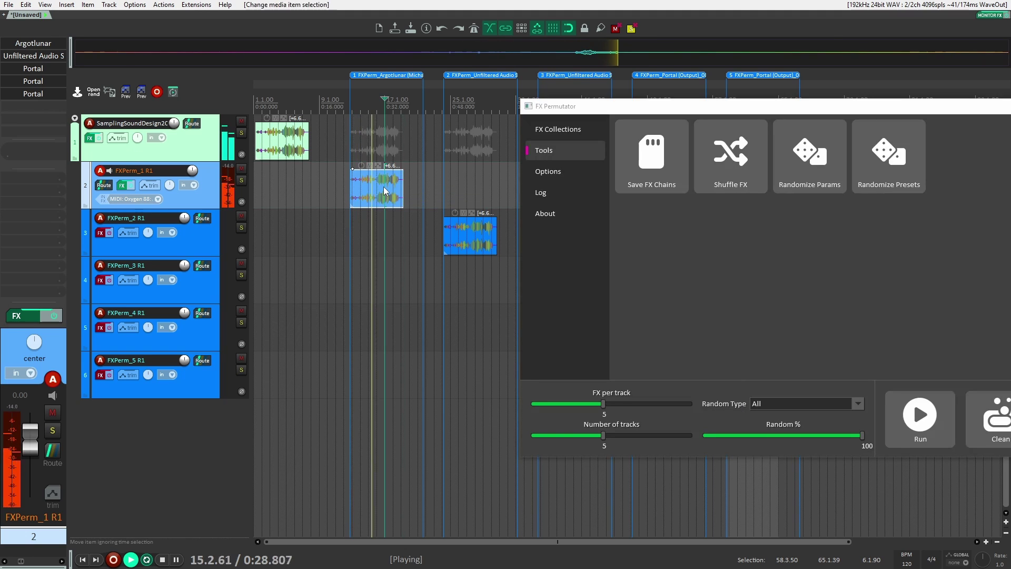
pyautogui.press('t')
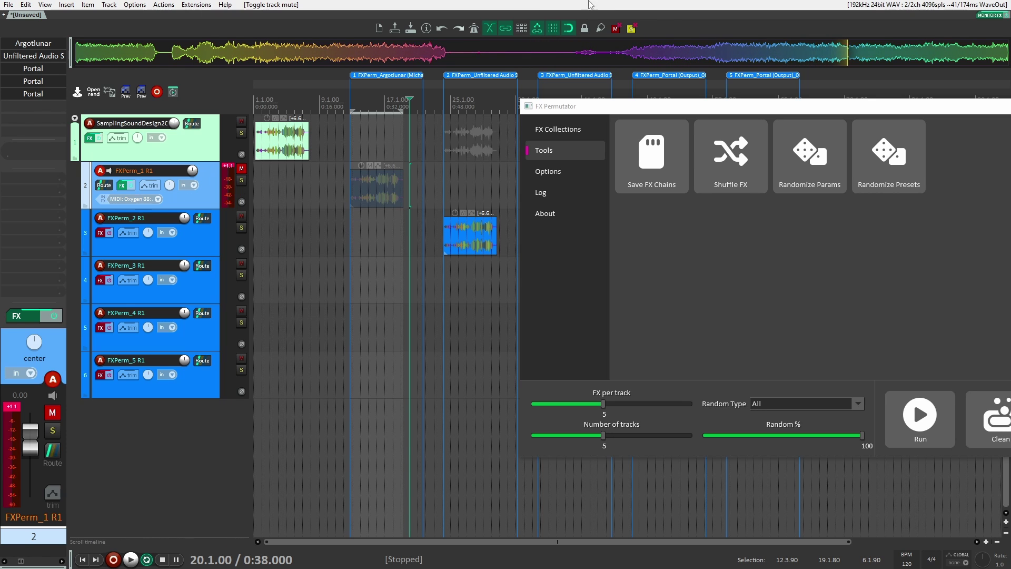
# Save the FX chain of the selected FXPerm_1 track with FX Permutator's Save FX Chains tool
pyautogui.click(644, 151)
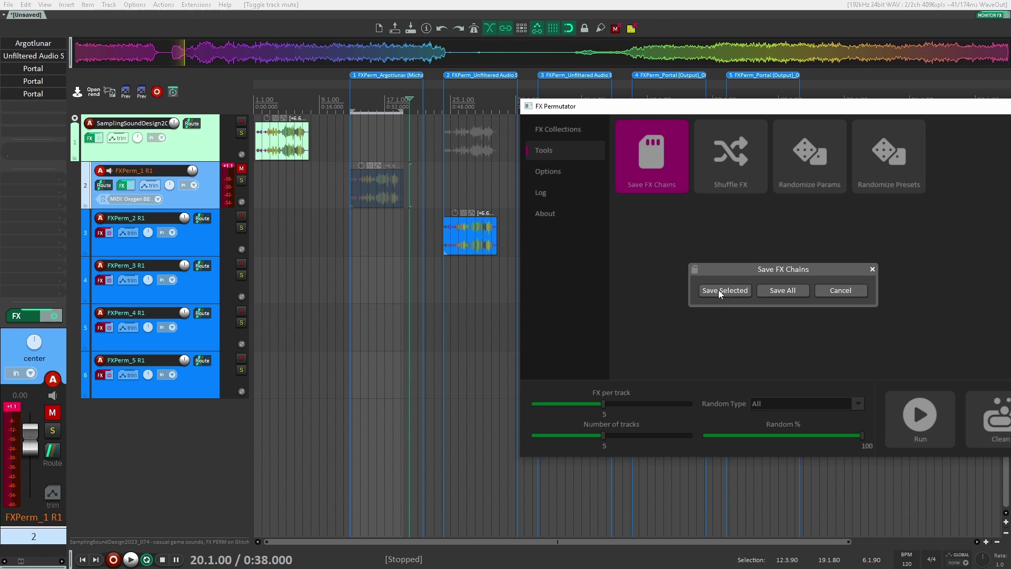
pyautogui.click(735, 293)
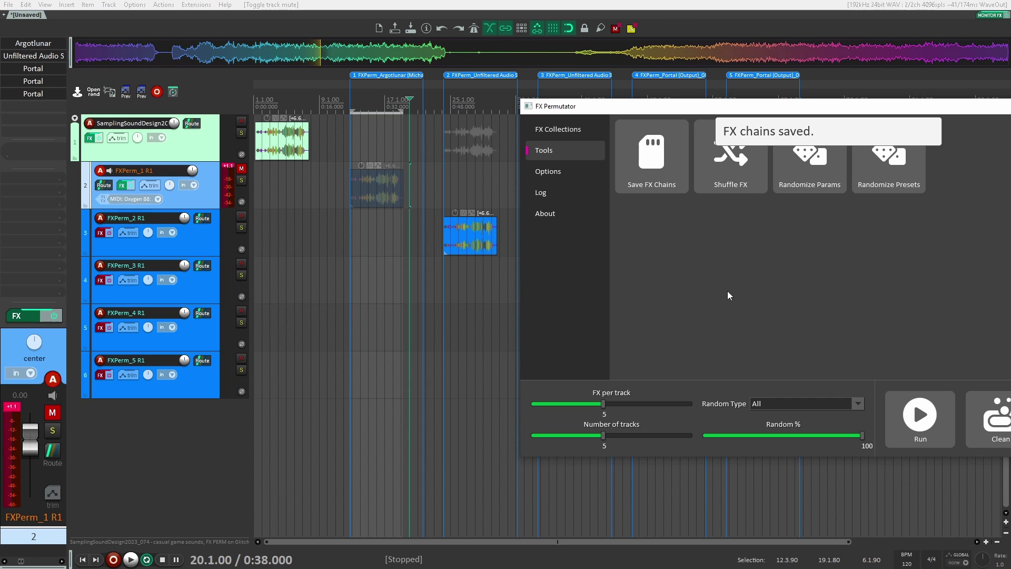
pyautogui.moveTo(772, 108); pyautogui.dragTo(679, 123)
pyautogui.moveTo(679, 124); pyautogui.dragTo(679, 123)
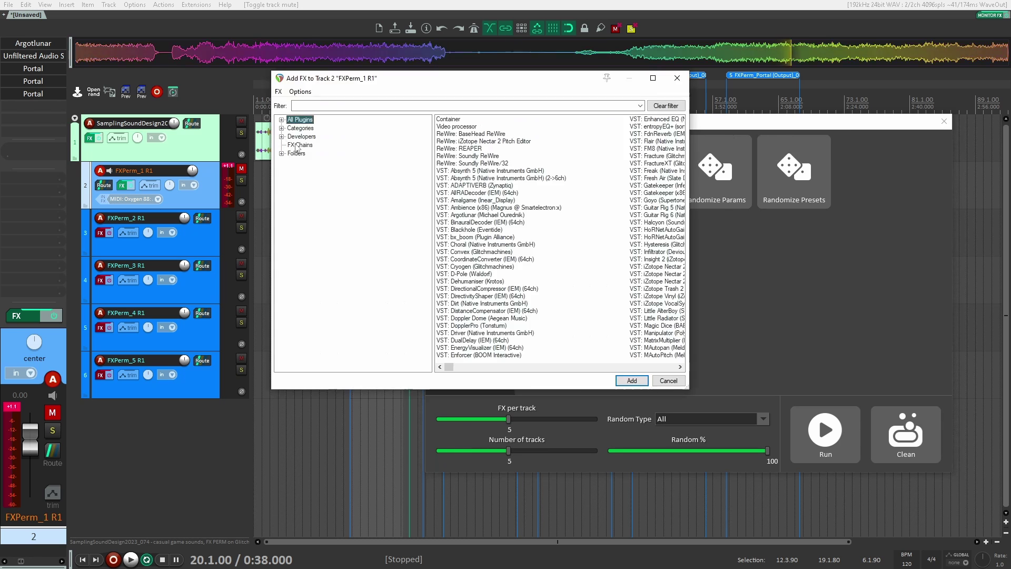
# Add the saved FX chain Track 0 - FXPerm_1 R1 to the FXPerm_1 track
pyautogui.click(295, 146)
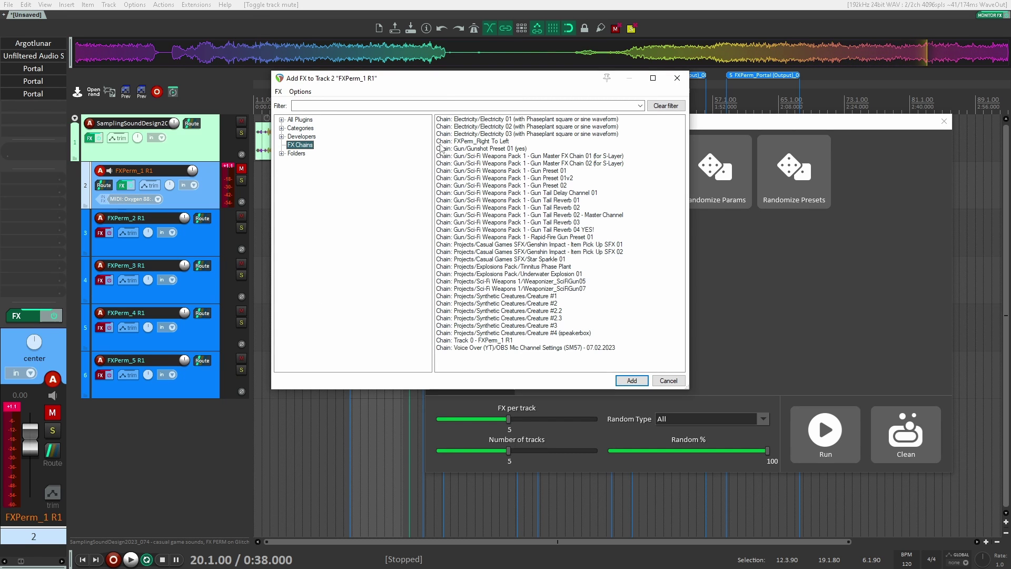
pyautogui.doubleClick(489, 340)
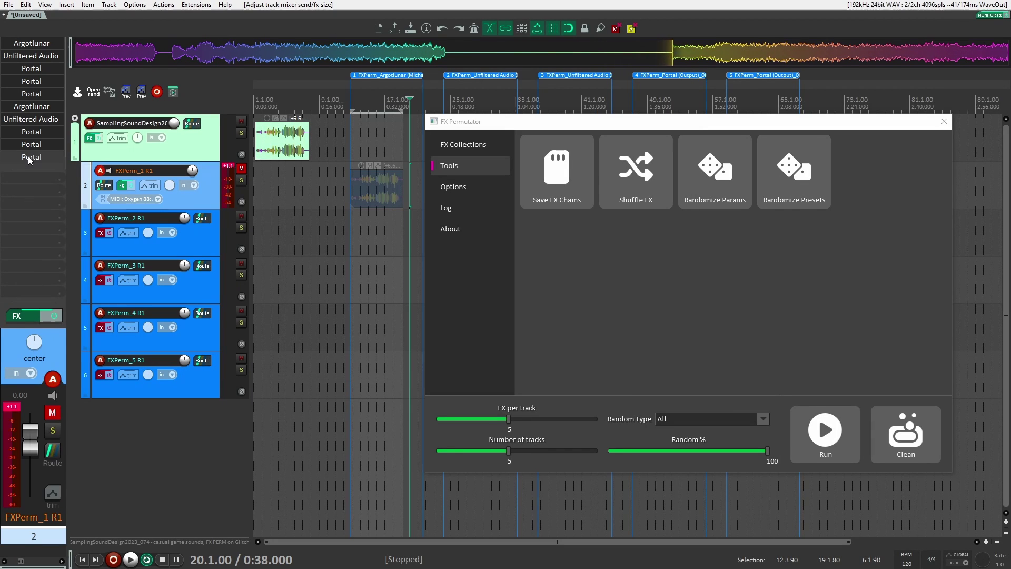
# Remove the last five effects, the duplicated set, from the FXPerm_1 track's chain
pyautogui.keyDown('alt'); pyautogui.click(30, 160); pyautogui.keyUp('alt')
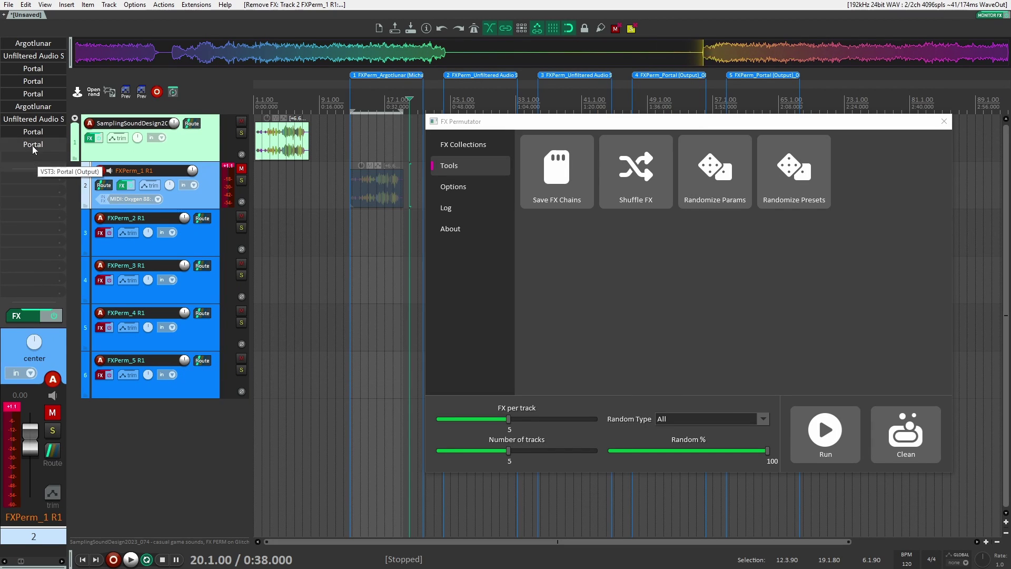
pyautogui.keyDown('alt'); pyautogui.click(35, 145); pyautogui.keyUp('alt')
pyautogui.keyDown('alt'); pyautogui.click(36, 132); pyautogui.keyUp('alt')
pyautogui.keyDown('alt'); pyautogui.click(37, 120); pyautogui.keyUp('alt')
pyautogui.keyDown('alt'); pyautogui.click(38, 108); pyautogui.keyUp('alt')
# Reopen the saved FX chain list for FXPerm_1 and review FX Permutator's FXChain Prefix and FXChain File Path options
pyautogui.click(39, 109)
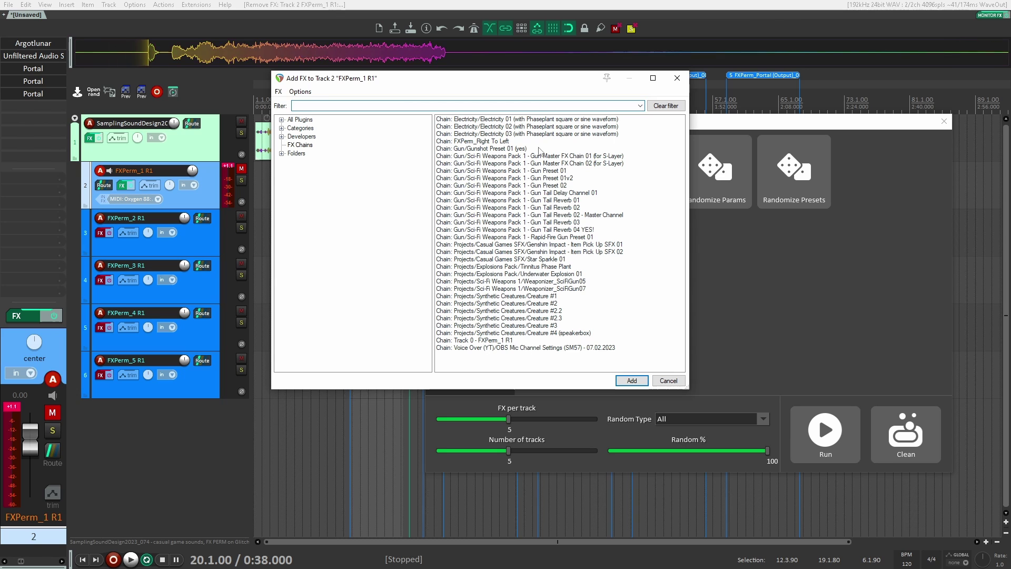
pyautogui.moveTo(548, 80); pyautogui.dragTo(261, 88)
pyautogui.click(460, 186)
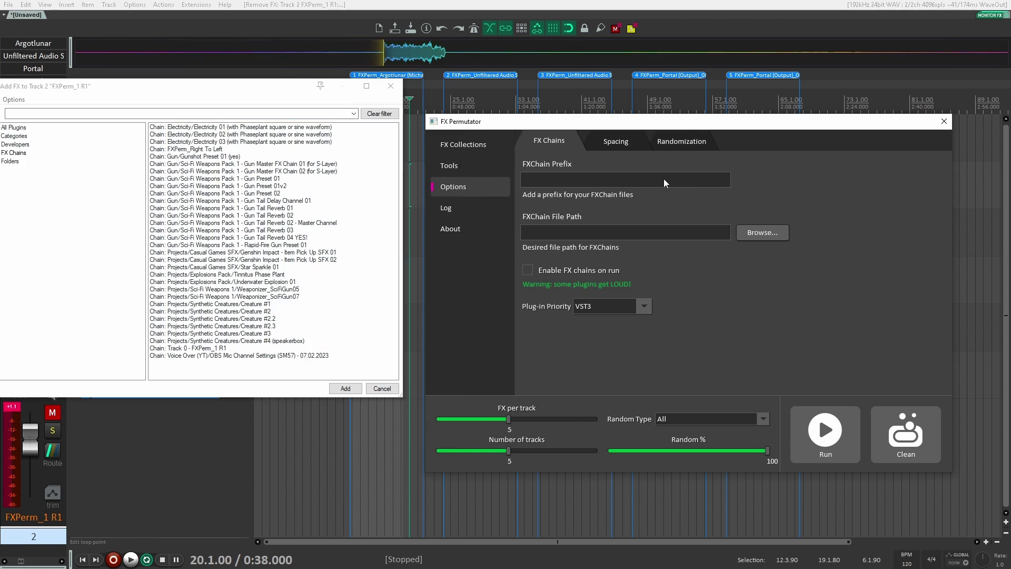
pyautogui.click(537, 183)
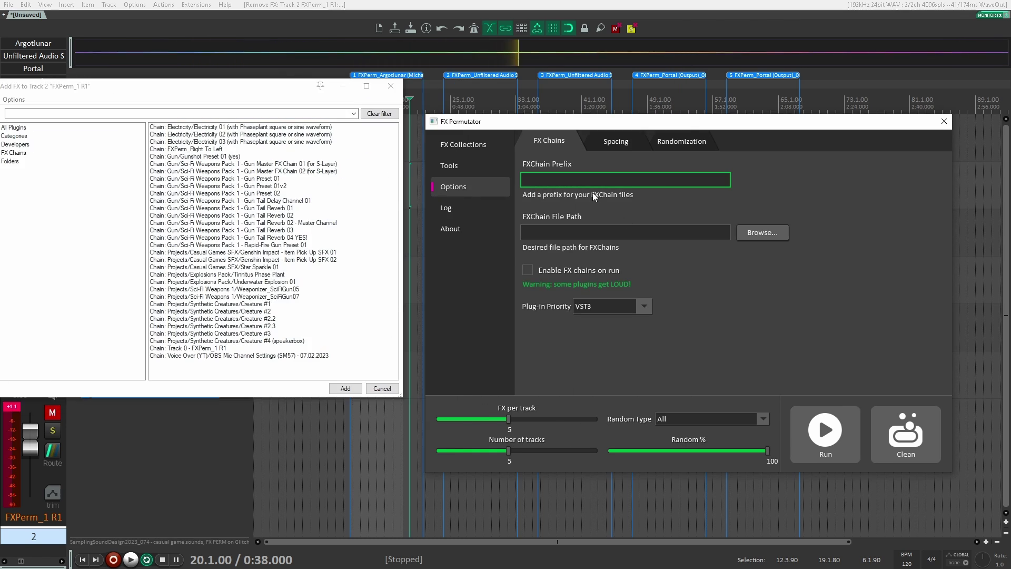
pyautogui.click(560, 234)
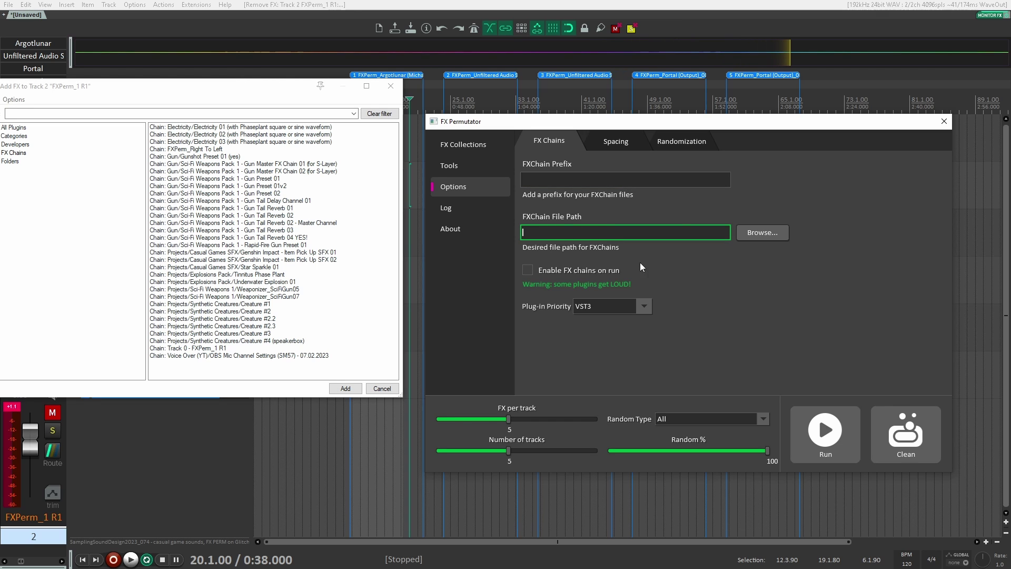
pyautogui.moveTo(284, 92); pyautogui.dragTo(388, 115)
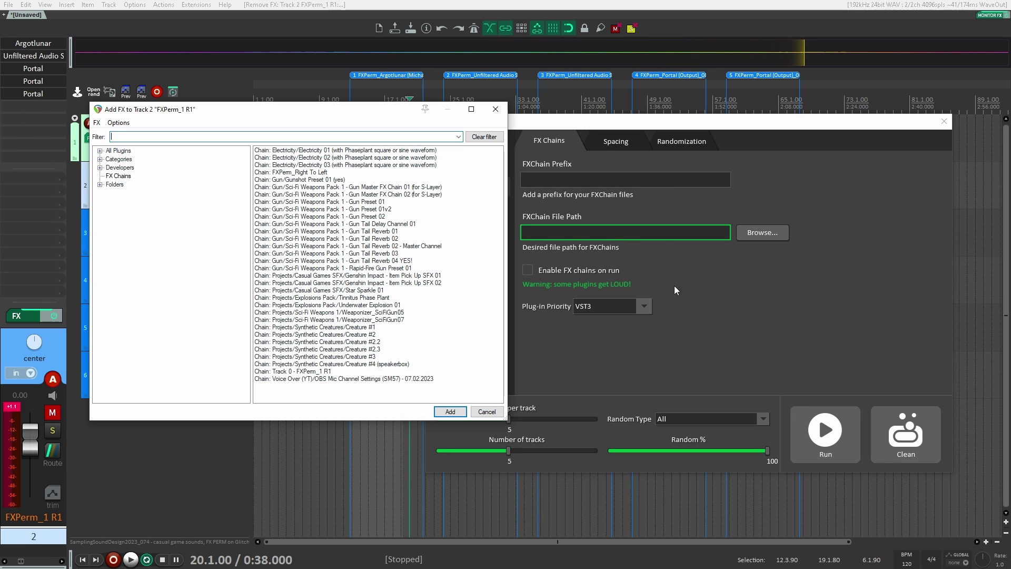
# Examine the rename option for the saved chain Track 0 - FXPerm_1 R1 and close the FX browser
pyautogui.press('Escape')
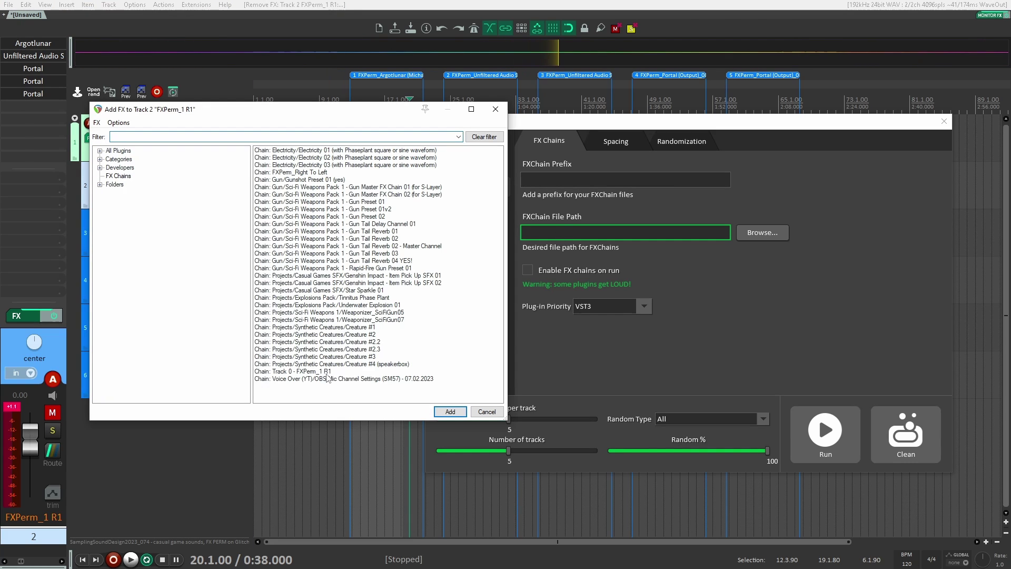
pyautogui.click(315, 372)
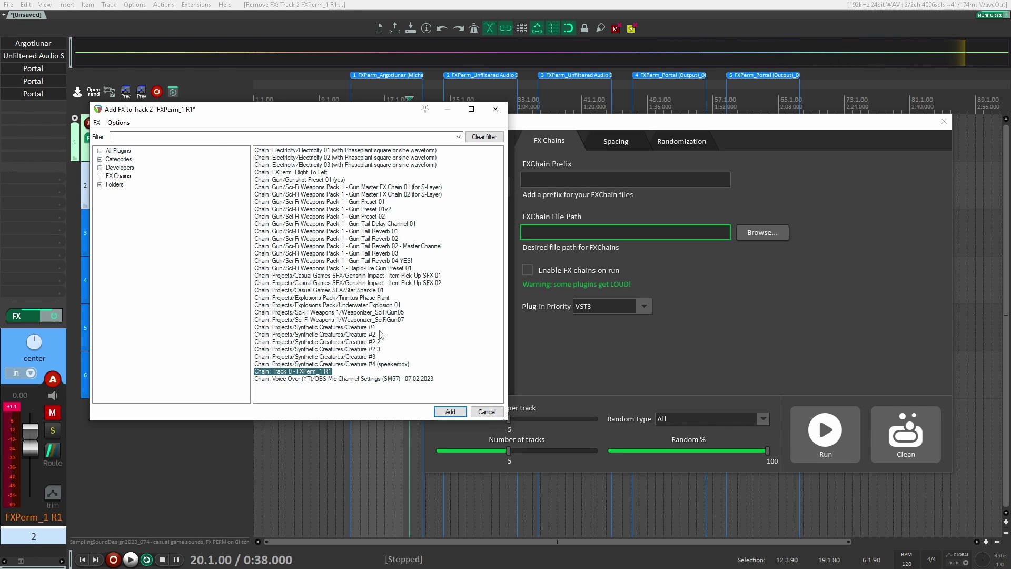
pyautogui.rightClick(315, 375)
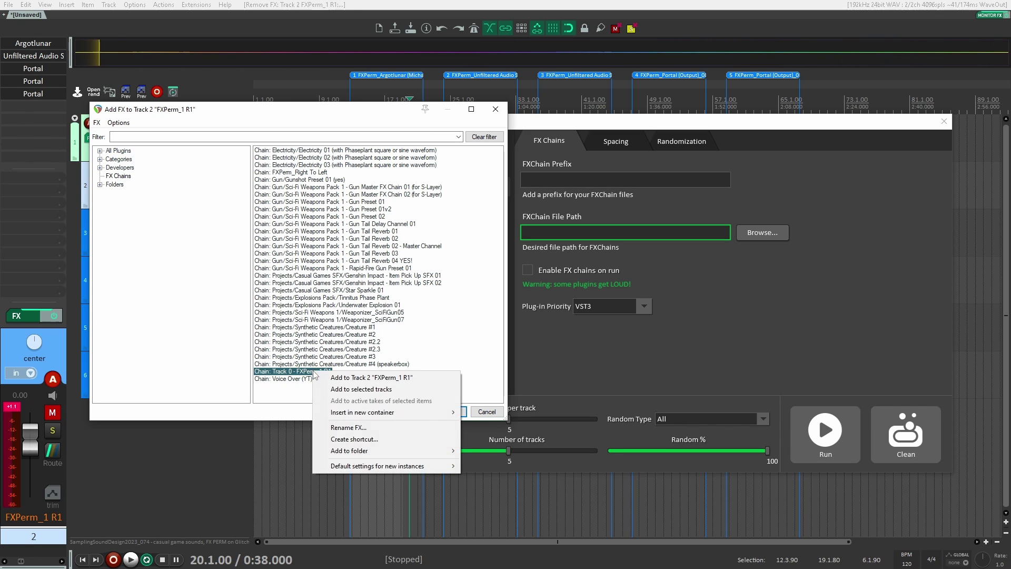
pyautogui.click(369, 427)
pyautogui.click(575, 298)
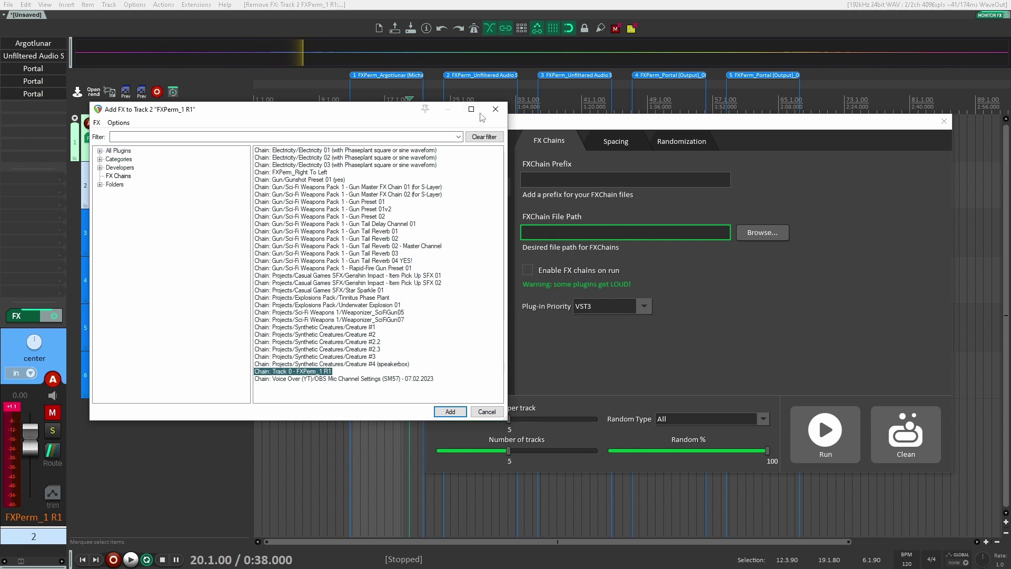
pyautogui.click(495, 109)
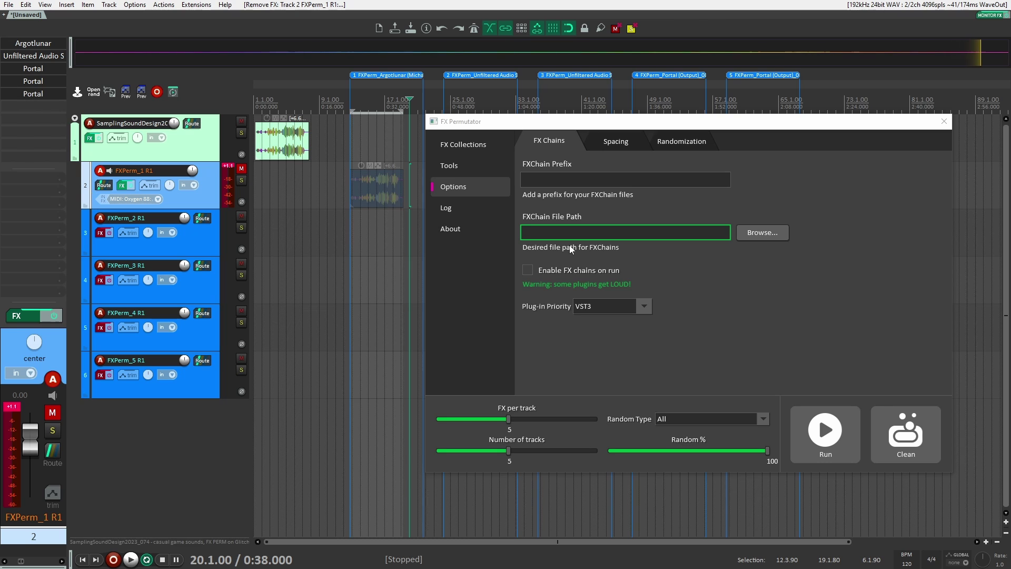
# Return to the FX Collections page and review the effects in the Default FX collection
pyautogui.click(508, 145)
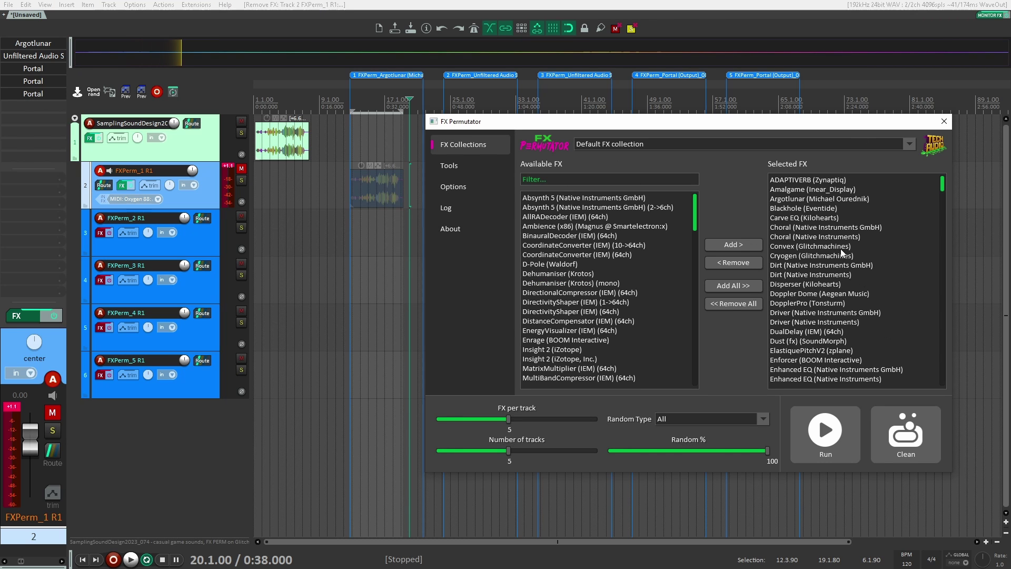
pyautogui.click(477, 189)
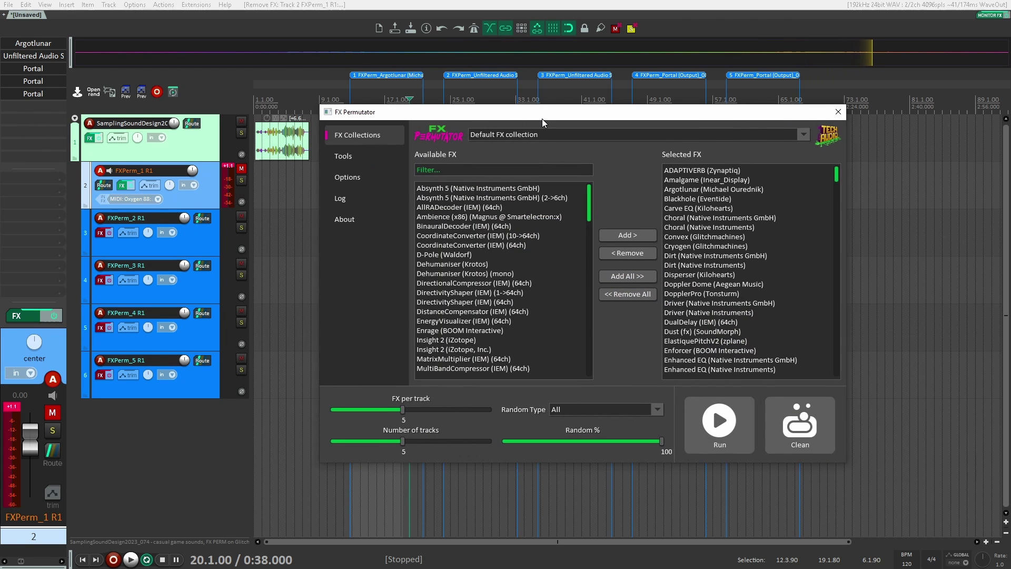
pyautogui.moveTo(542, 120); pyautogui.dragTo(530, 109)
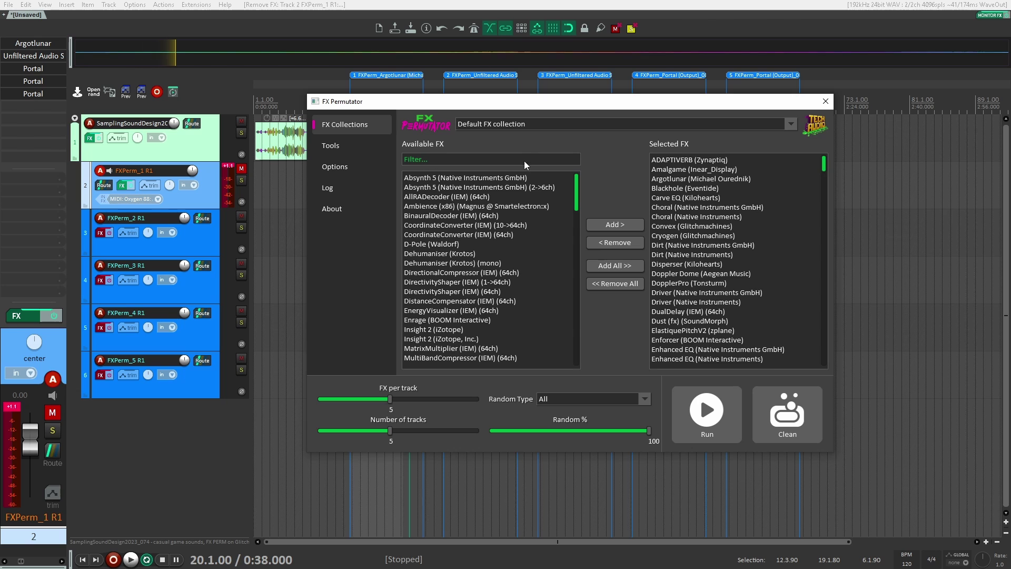
pyautogui.scroll(-2, 436, 188)
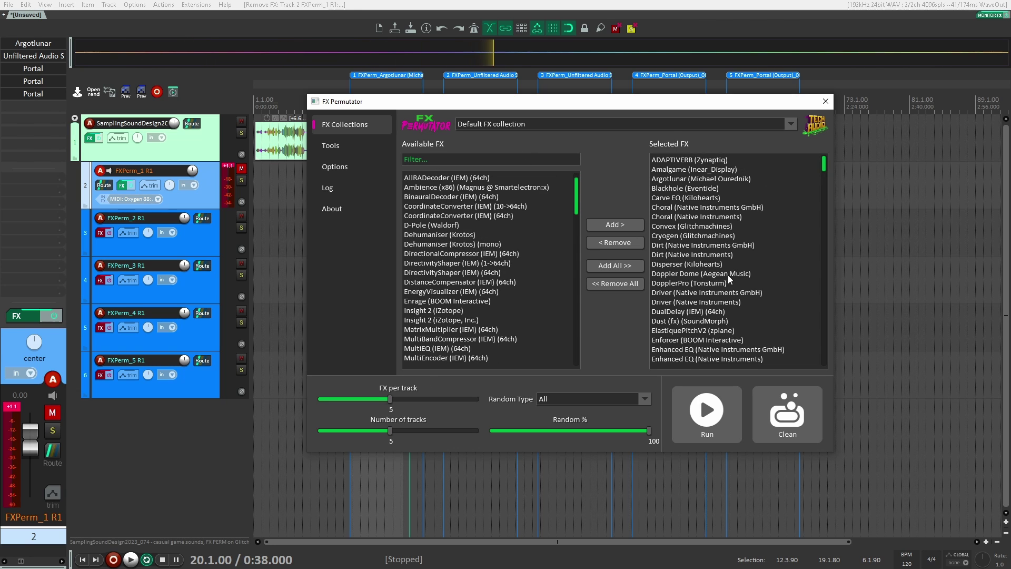
# Switch the FX collection to All Plugins and then to All Useable
pyautogui.click(792, 125)
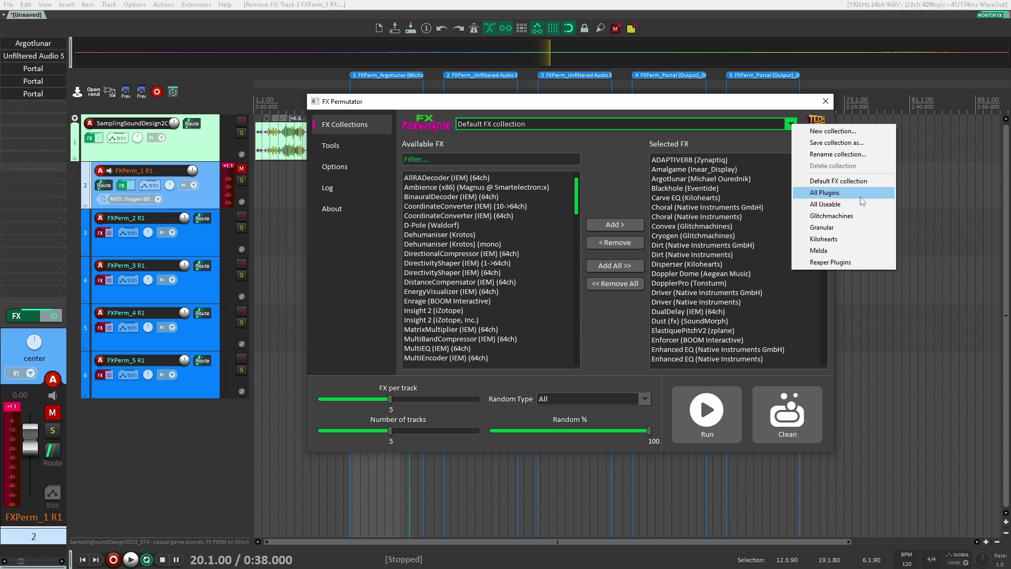
pyautogui.click(824, 192)
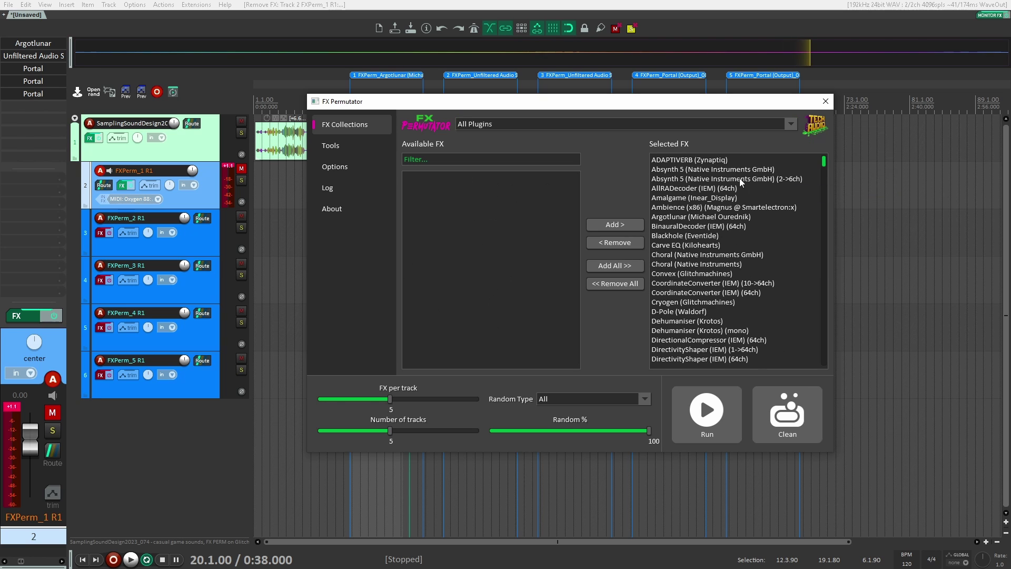
pyautogui.click(792, 125)
pyautogui.click(825, 202)
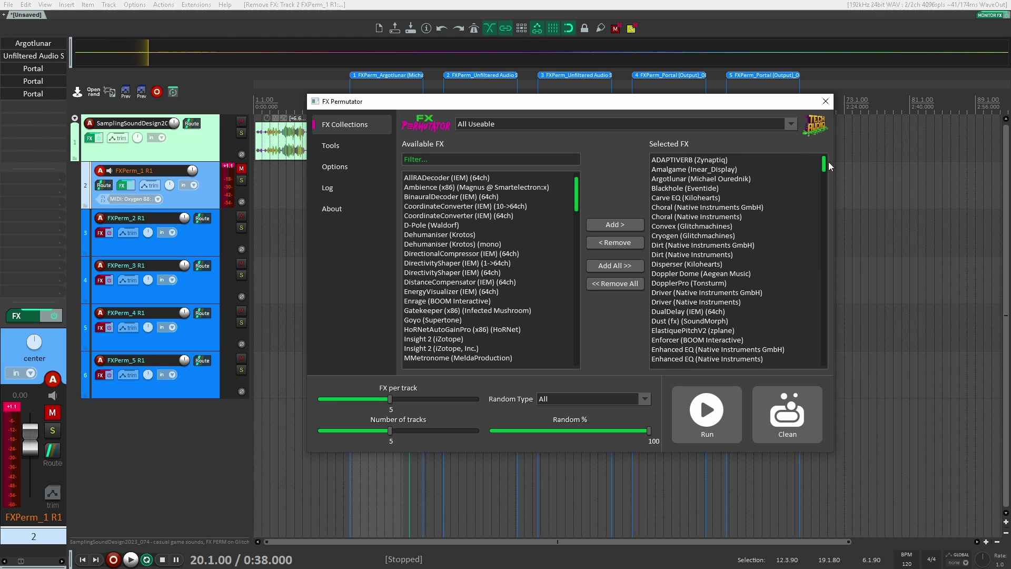
pyautogui.scroll(-2, 763, 216)
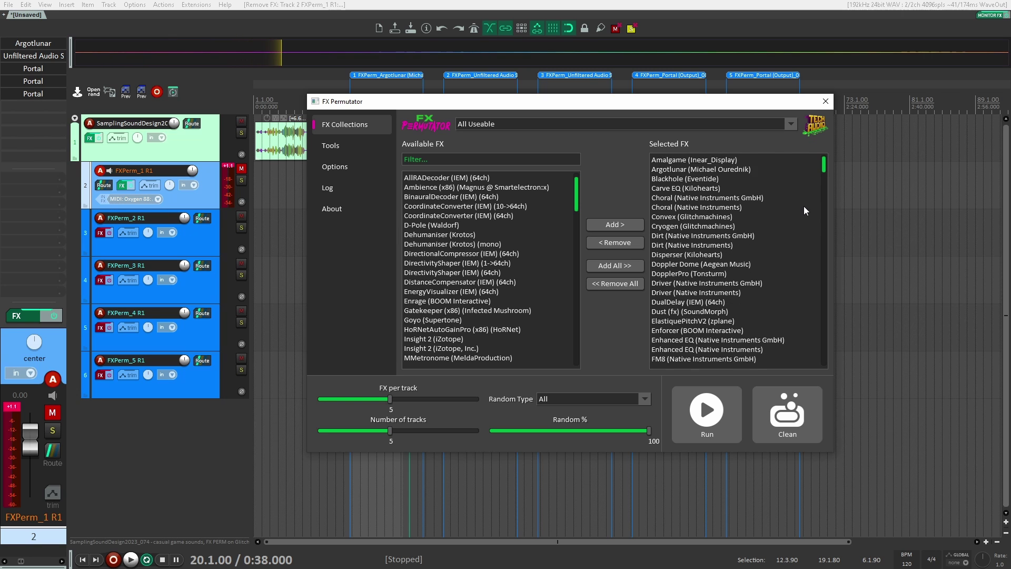
pyautogui.moveTo(825, 168)
pyautogui.mouseDown()
pyautogui.moveTo(826, 370)
pyautogui.moveTo(824, 158)
pyautogui.mouseUp()
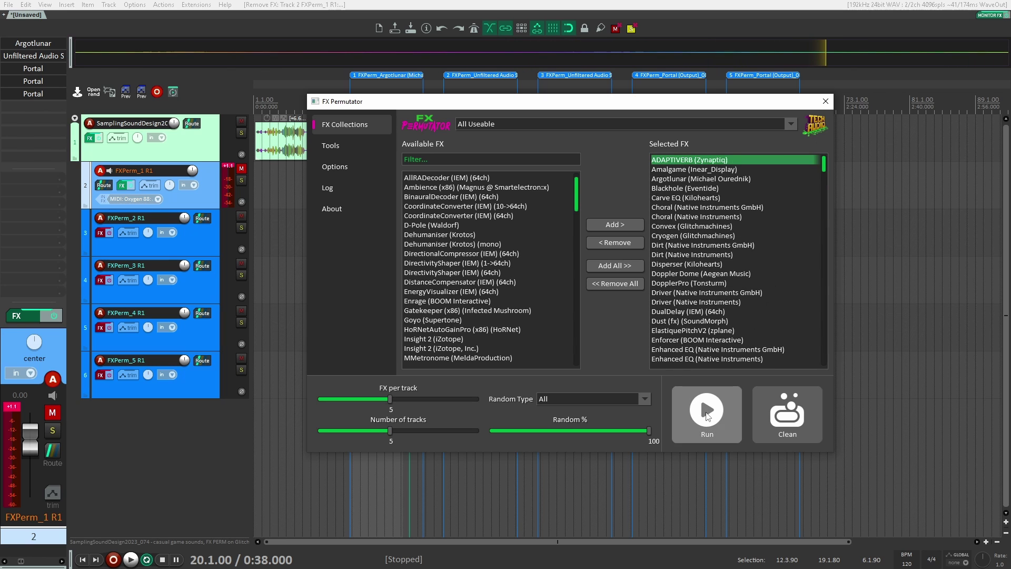
# Browse the selected effects of the All Useable collection, including Portal (Output)
pyautogui.click(84, 196)
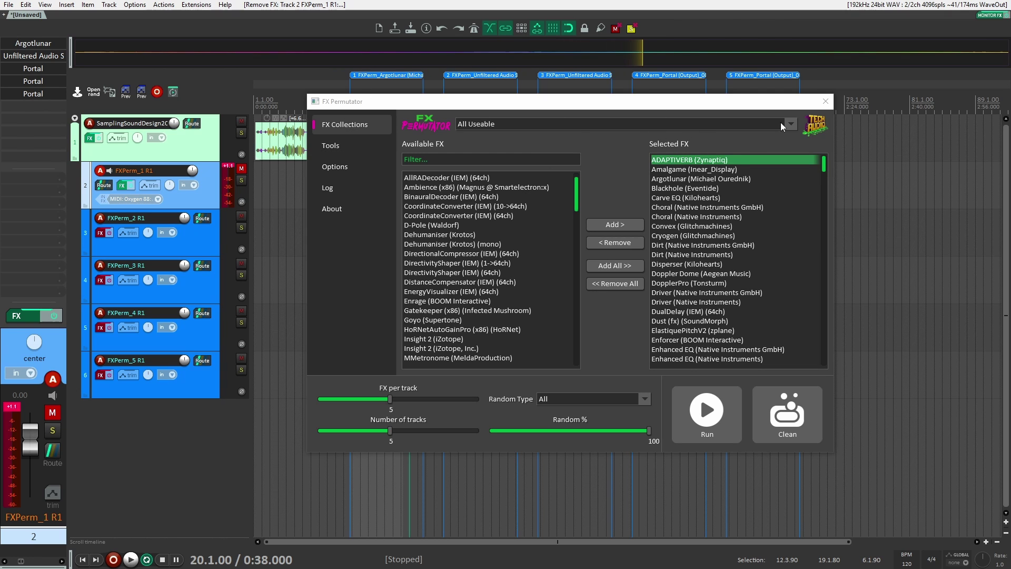
pyautogui.scroll(-2, 768, 247)
pyautogui.moveTo(825, 167); pyautogui.dragTo(829, 255)
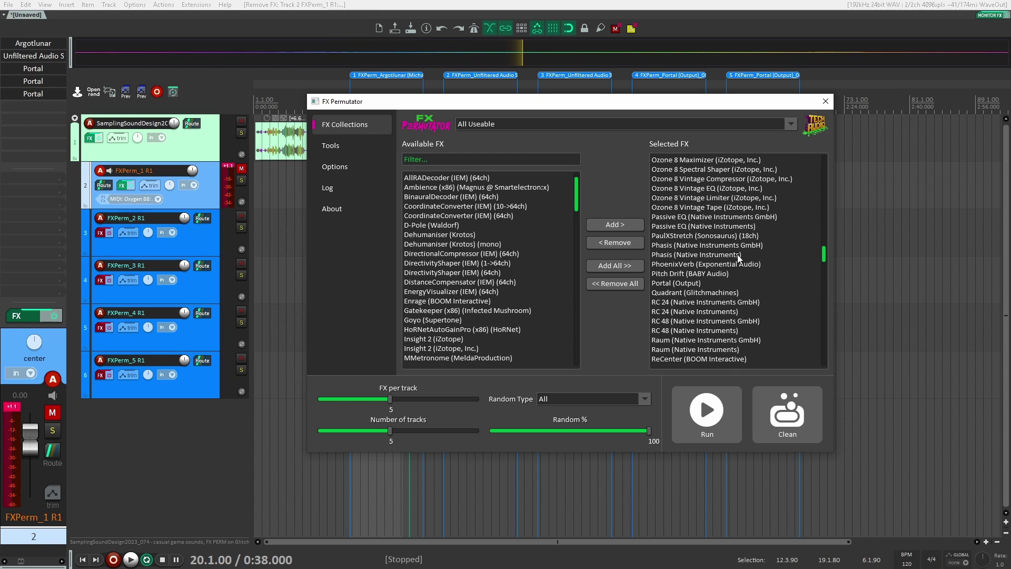
pyautogui.click(684, 281)
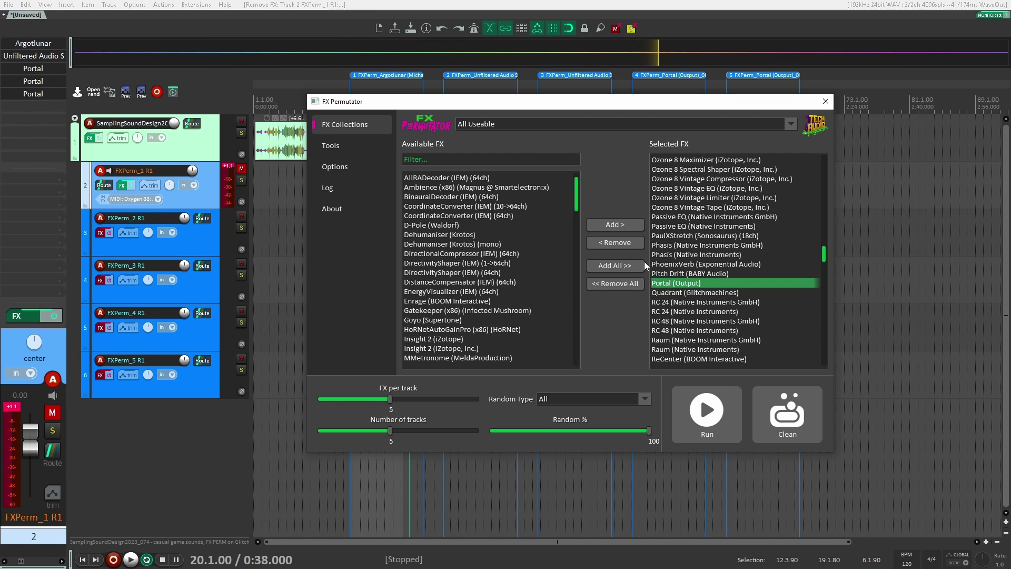
pyautogui.moveTo(823, 254); pyautogui.dragTo(819, 157)
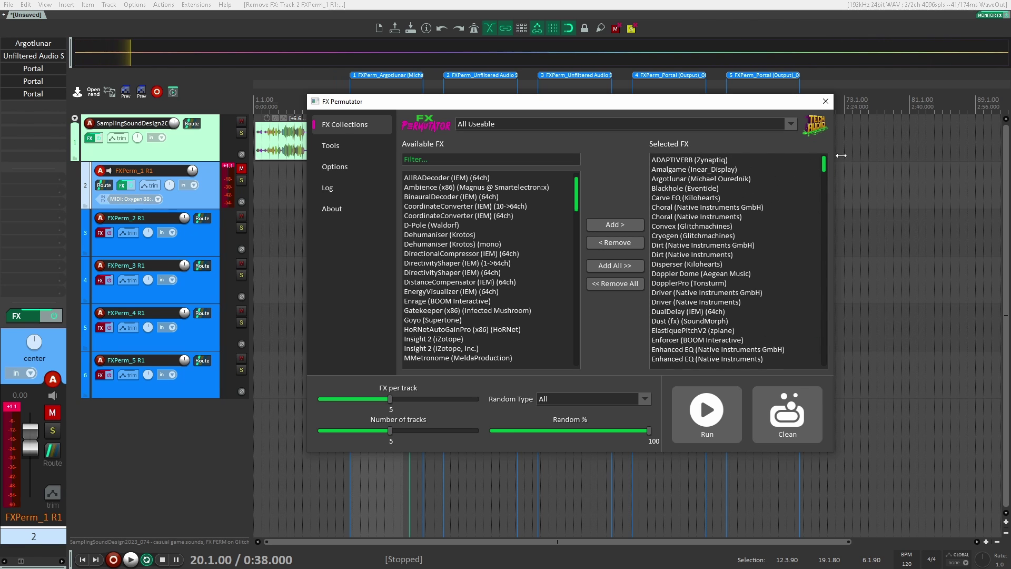
pyautogui.moveTo(824, 164); pyautogui.dragTo(824, 256)
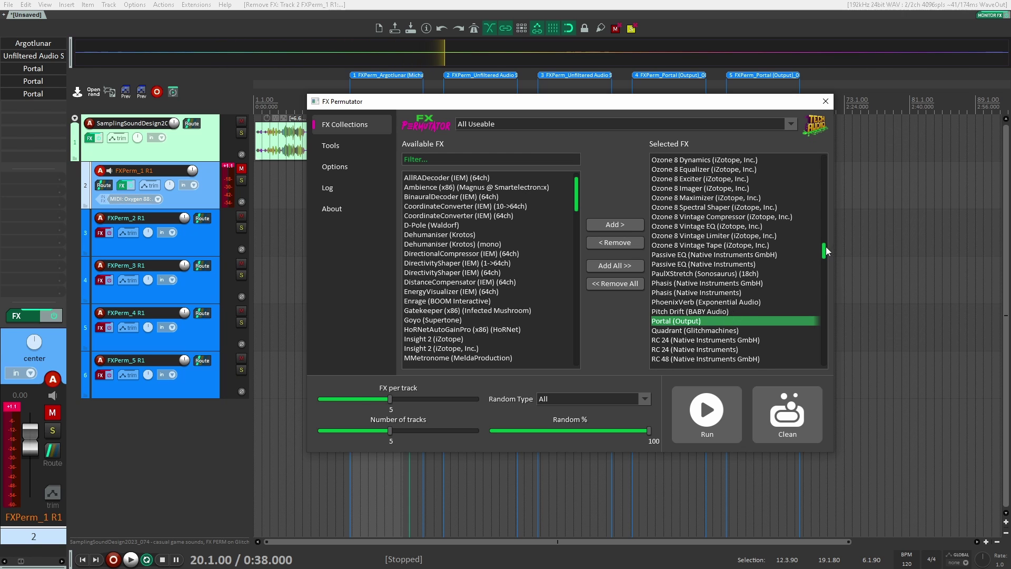
pyautogui.moveTo(826, 247); pyautogui.dragTo(805, 157)
pyautogui.click(737, 160)
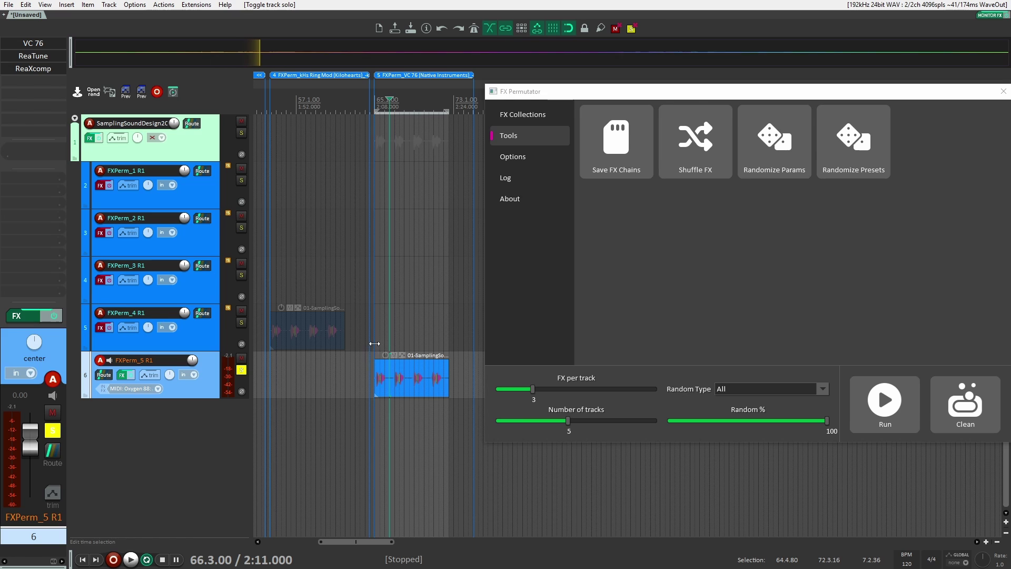
# Play the FXPerm_5 item while randomizing that track's effect parameters and presets, and stop playback
pyautogui.click(375, 344)
pyautogui.press('space')
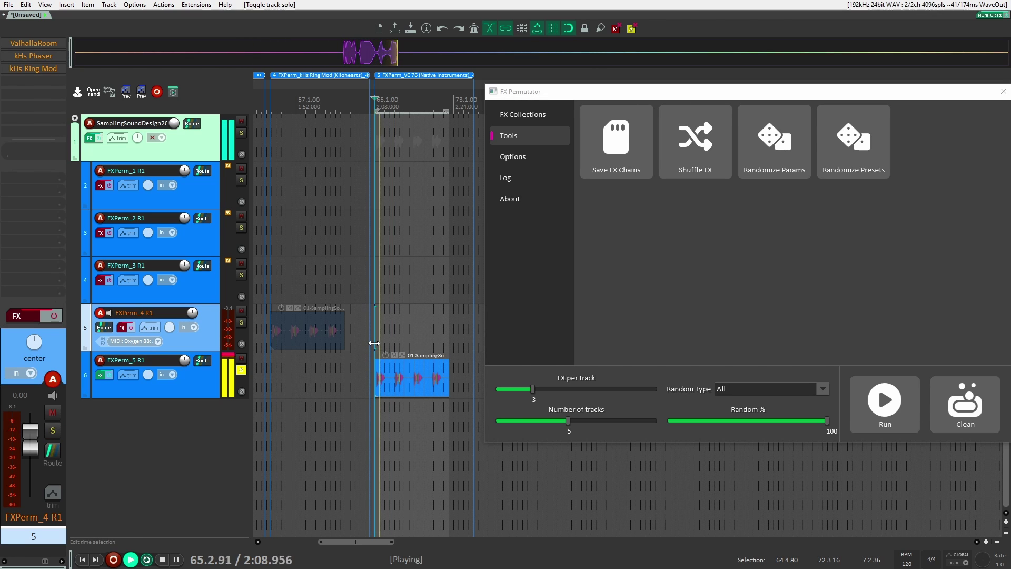
pyautogui.click(184, 394)
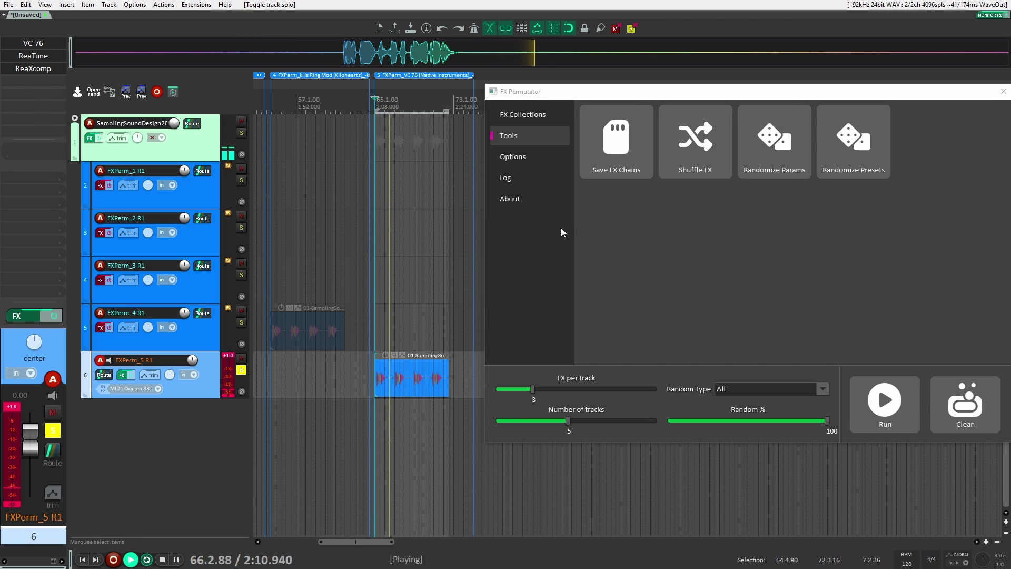
pyautogui.click(782, 150)
pyautogui.click(843, 152)
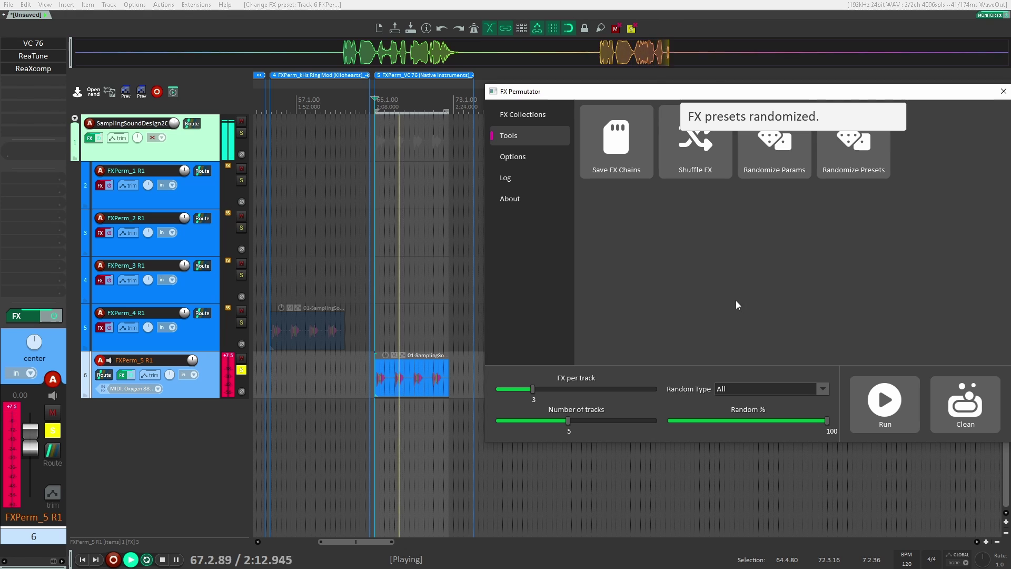
pyautogui.click(769, 153)
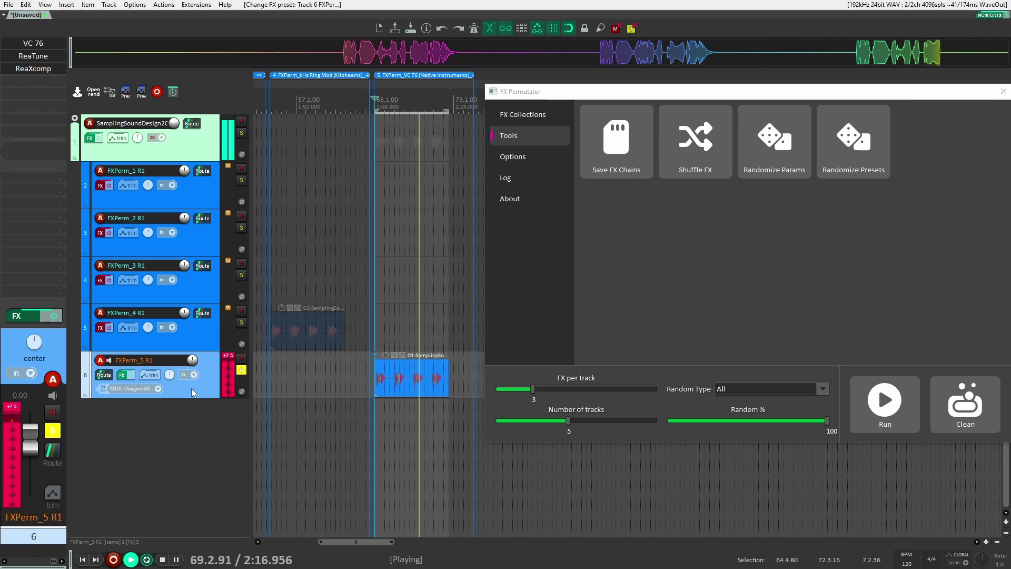
pyautogui.press('space')
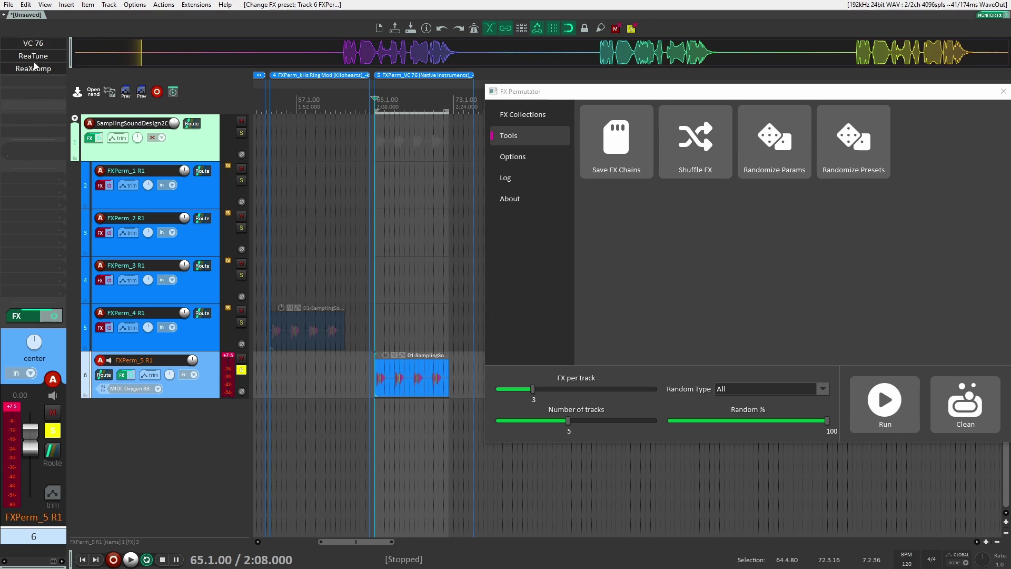
# Switch the FX collection to Kilohearts and review its selected effects
pyautogui.click(542, 114)
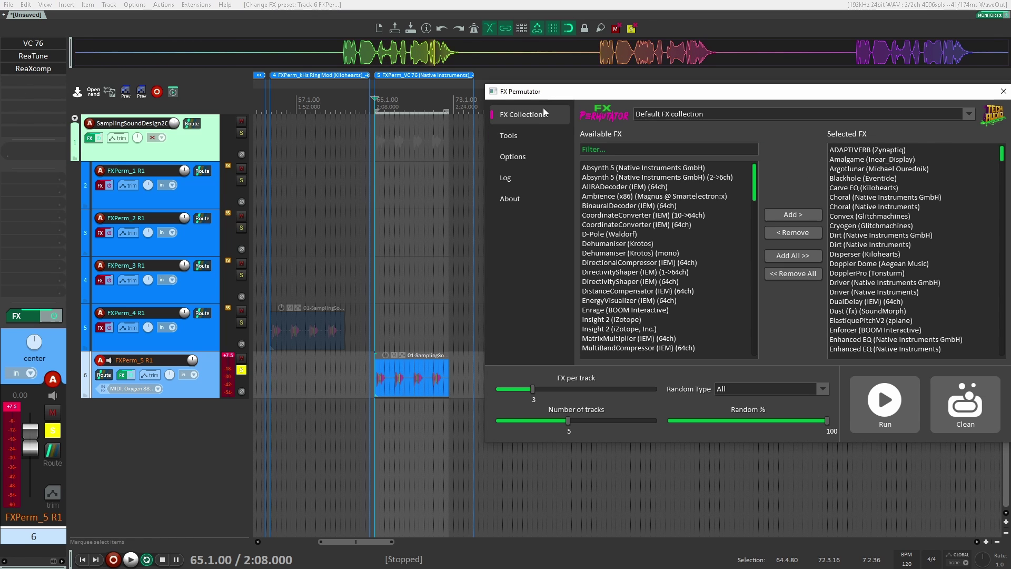
pyautogui.click(967, 116)
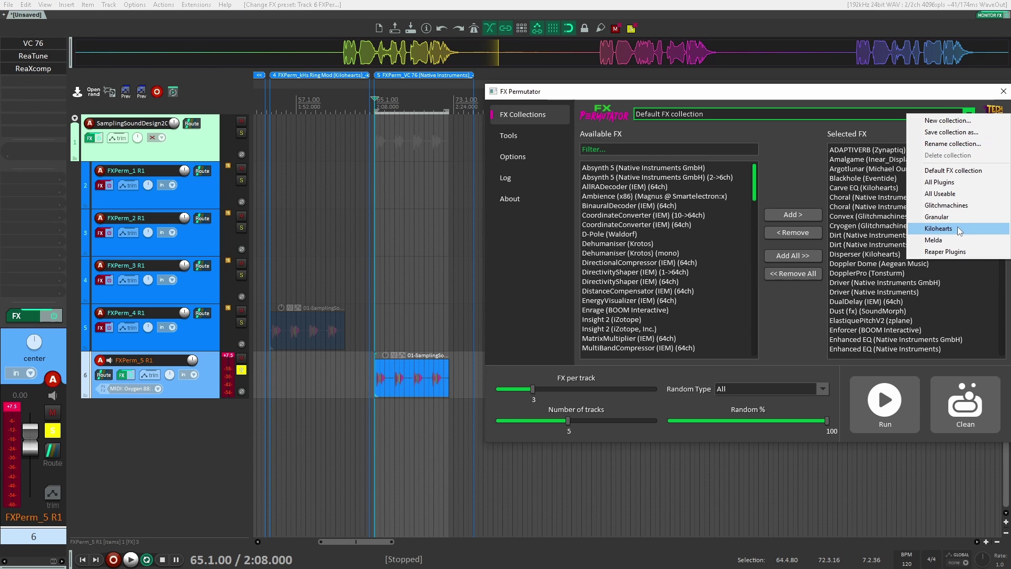
pyautogui.click(913, 230)
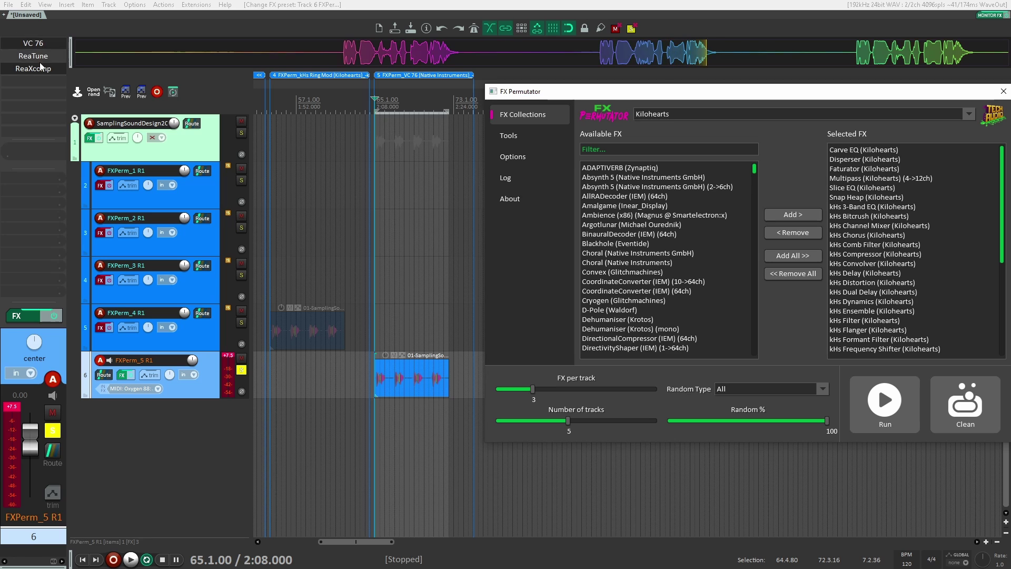
pyautogui.scroll(-1, 911, 188)
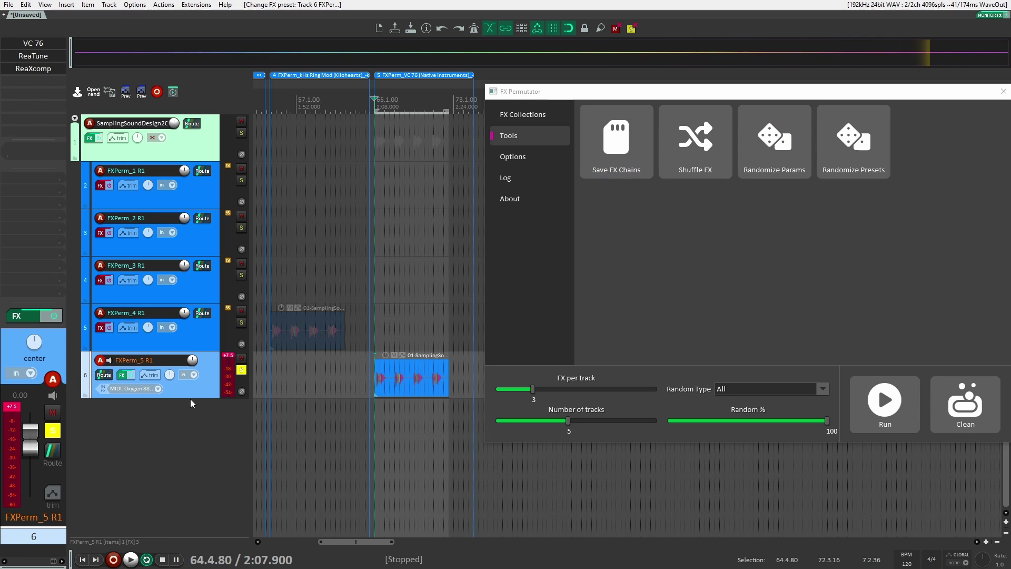
# Delete the FXPerm_5 track and undo the deletion
pyautogui.press('Delete')
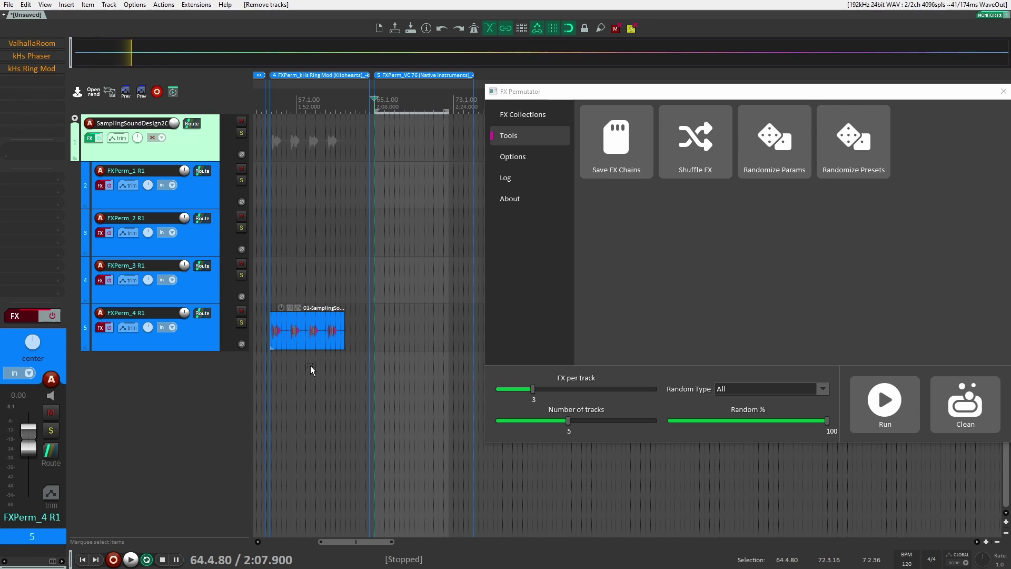
pyautogui.hotkey('ctrl', 'z')
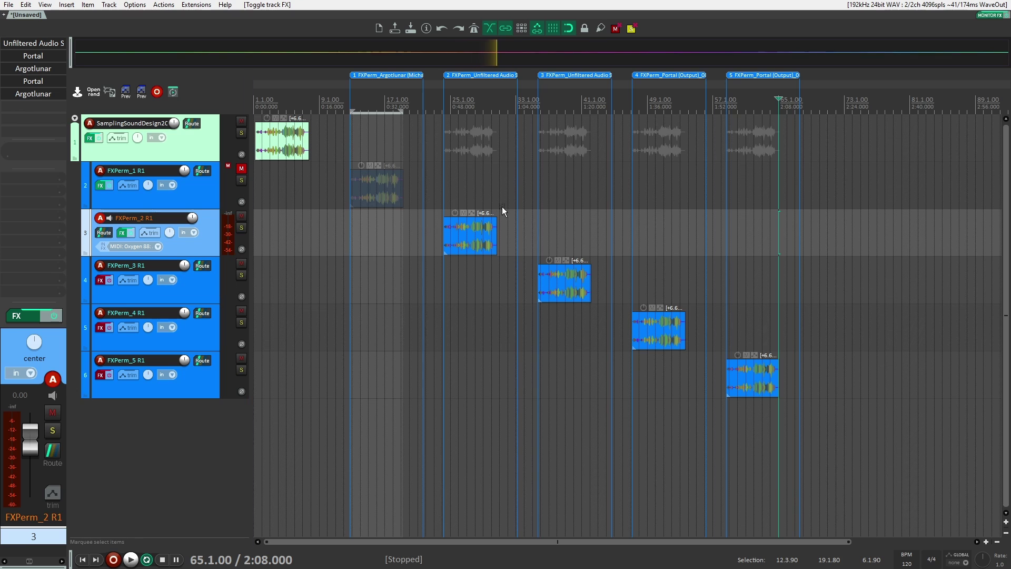
# Move the edit cursor to the FXPerm_2 item and set the time selection to that item
pyautogui.click(445, 187)
pyautogui.click(198, 242)
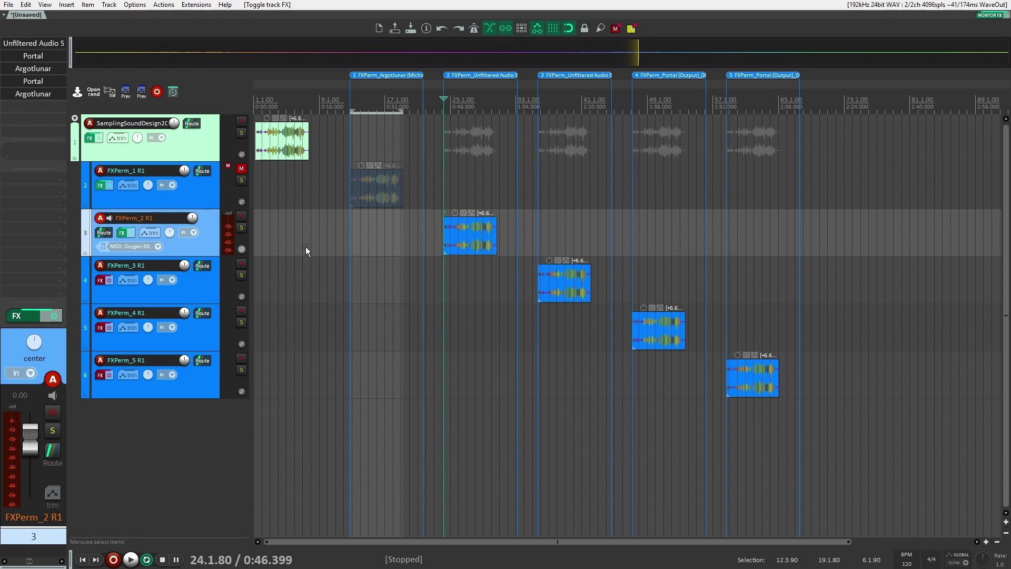
pyautogui.doubleClick(217, 249)
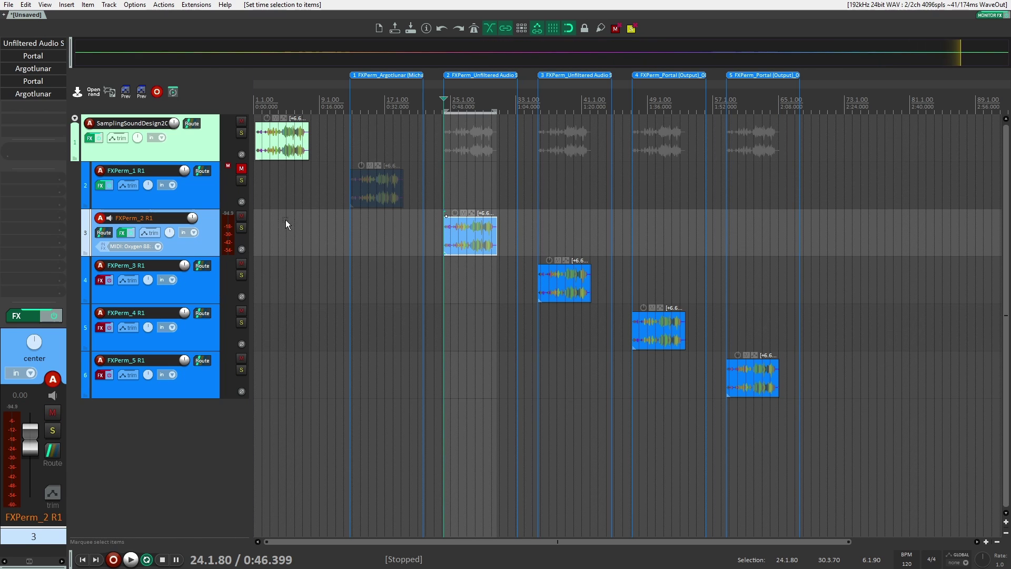
# Bring up FX Permutator and the FXPerm_2 track's Portal plug-in, and arrange the two windows side by side
pyautogui.hotkey('alt', 'Tab')
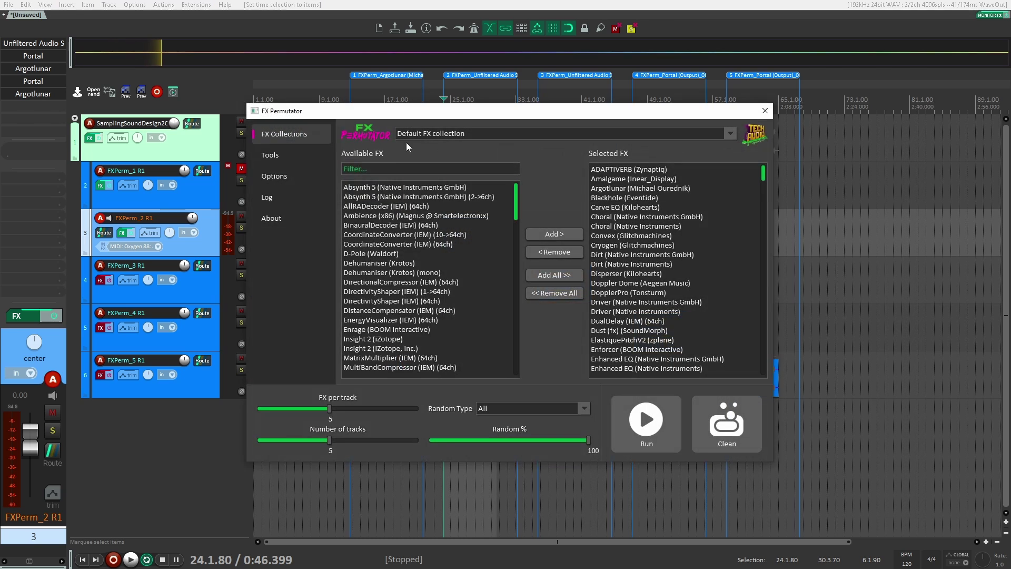
pyautogui.moveTo(458, 112); pyautogui.dragTo(685, 87)
pyautogui.click(34, 81)
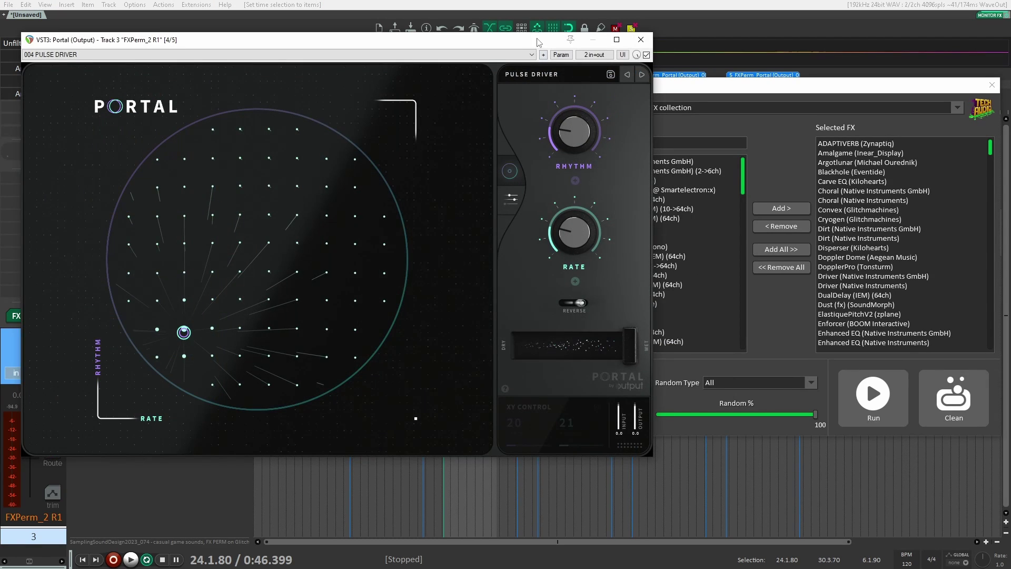
pyautogui.moveTo(536, 39); pyautogui.dragTo(476, 45)
pyautogui.moveTo(708, 86); pyautogui.dragTo(754, 101)
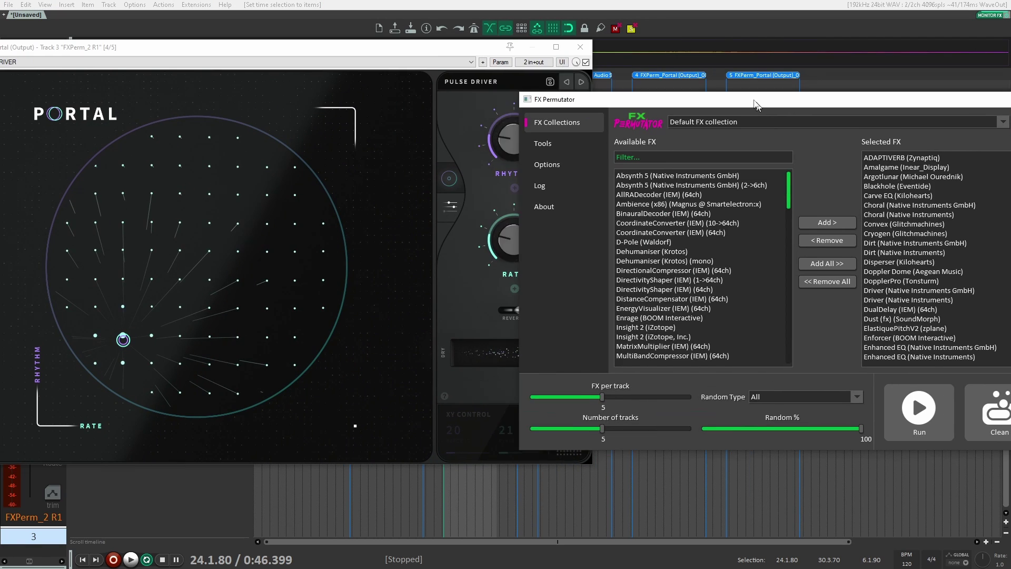
# Randomize the effect parameters of the FXPerm_2 track several times with Portal's controls in view
pyautogui.click(508, 124)
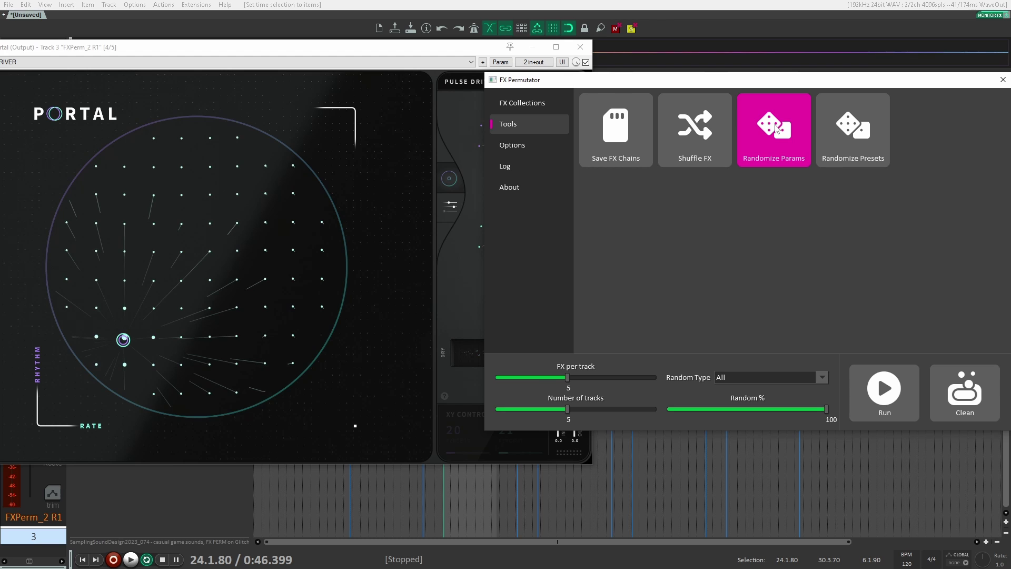
pyautogui.click(775, 129)
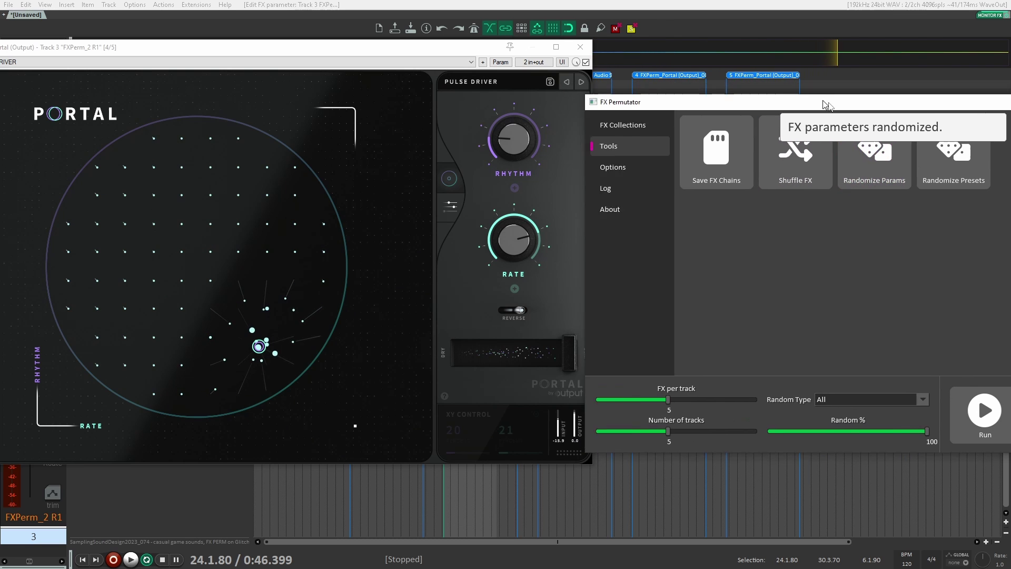
pyautogui.moveTo(823, 101); pyautogui.dragTo(881, 144)
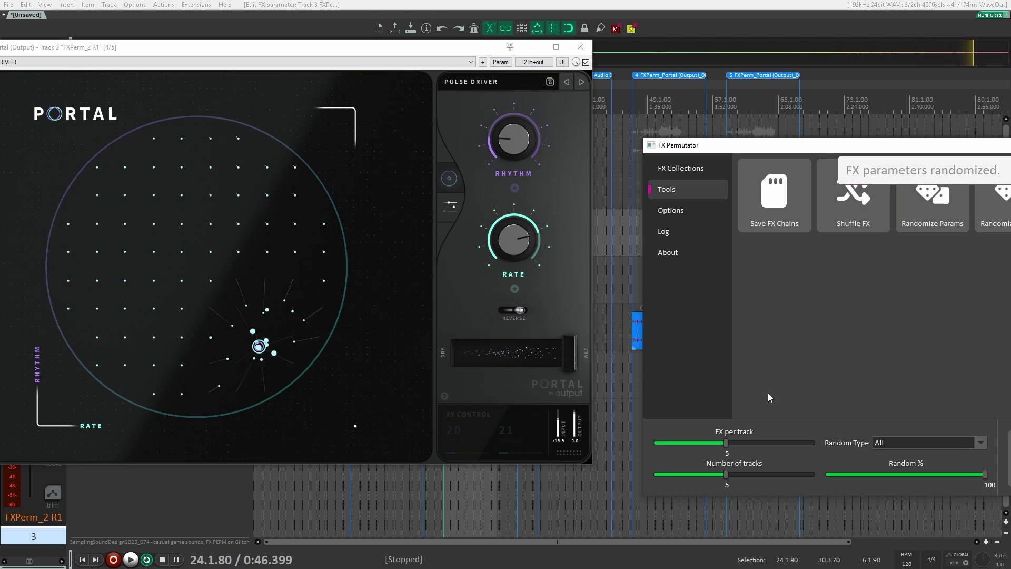
pyautogui.click(938, 216)
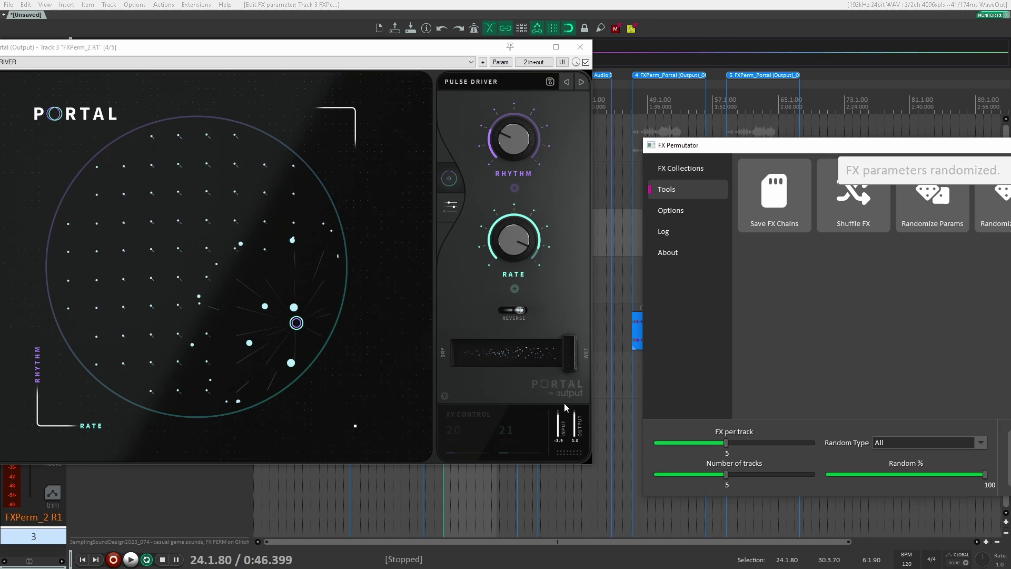
pyautogui.click(940, 210)
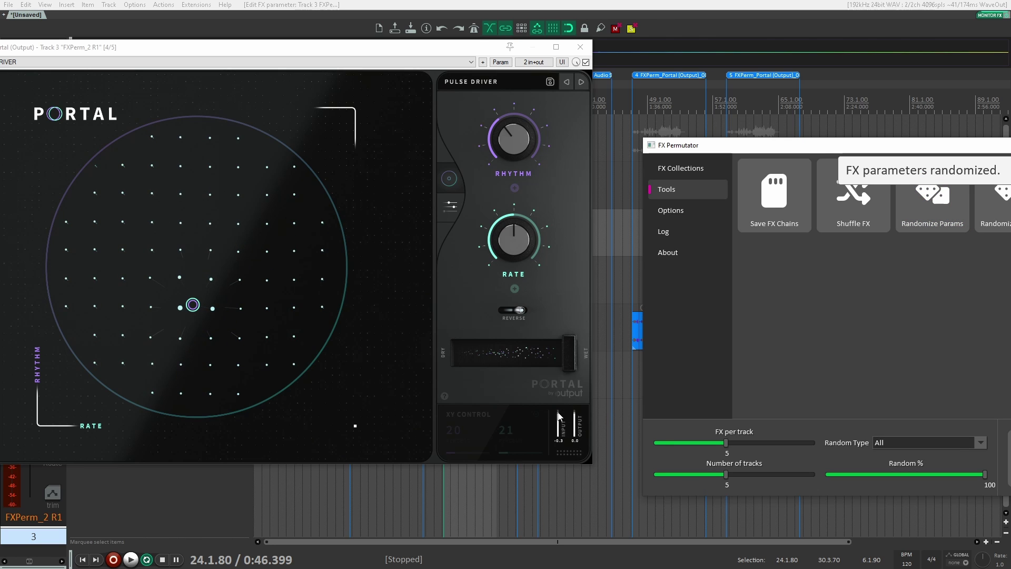
# Lower Portal's input level to about -52.7 dB and close the plug-in window
pyautogui.moveTo(559, 416); pyautogui.dragTo(561, 497)
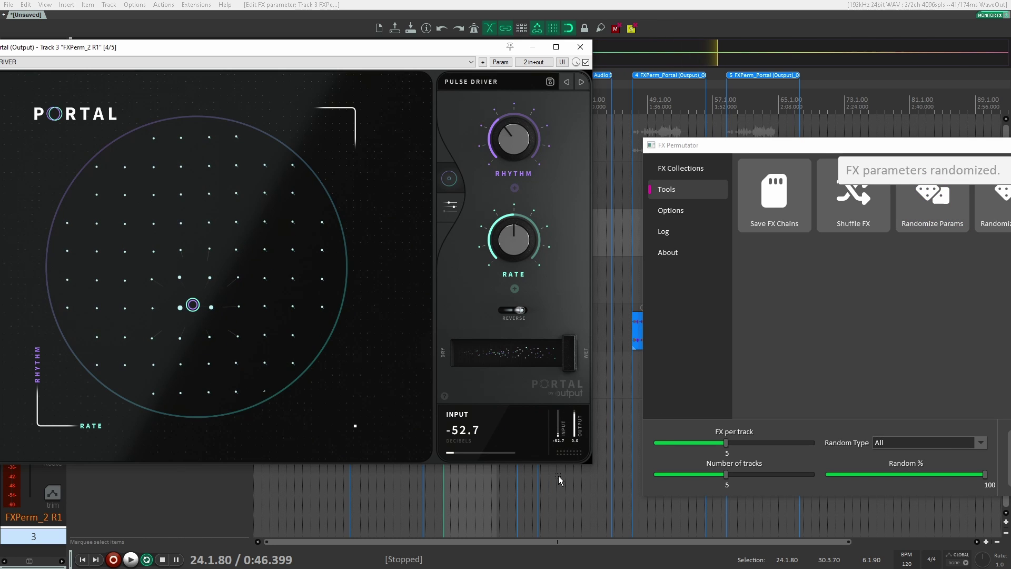
pyautogui.click(580, 47)
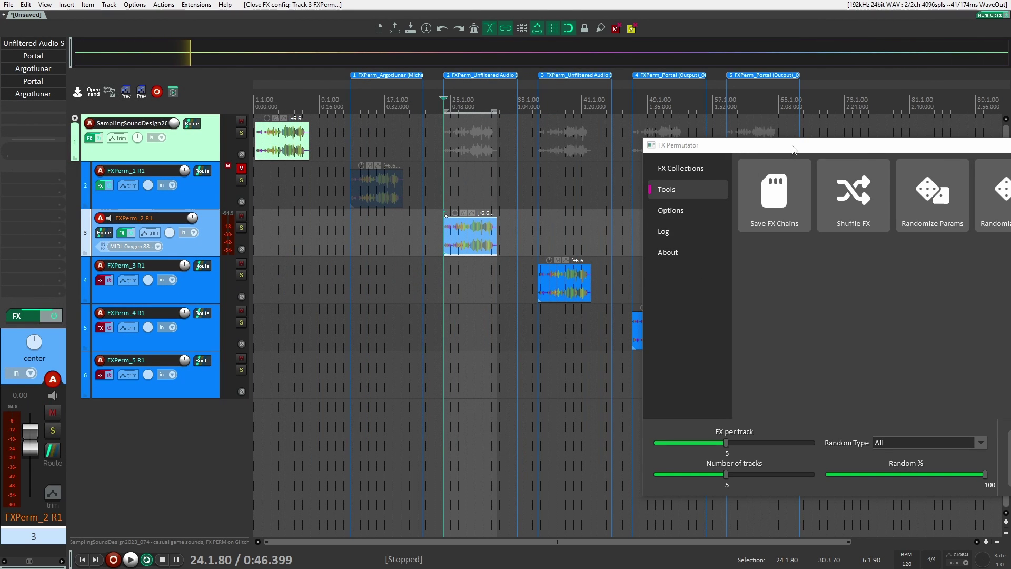
# Add "Input" to the restricted FX parameter names in the randomization options and close FX Permutator
pyautogui.moveTo(794, 150); pyautogui.dragTo(513, 142)
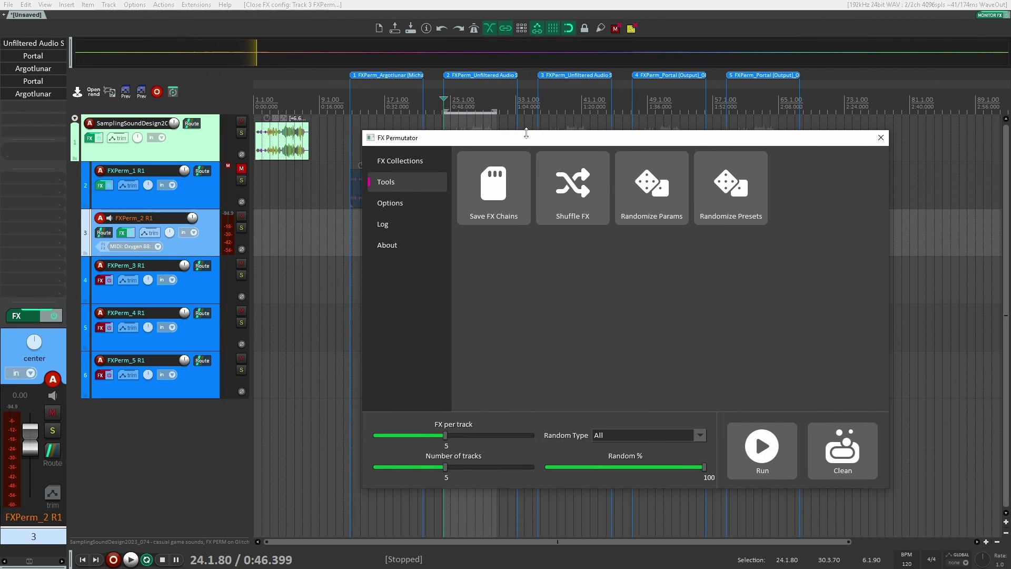
pyautogui.click(423, 209)
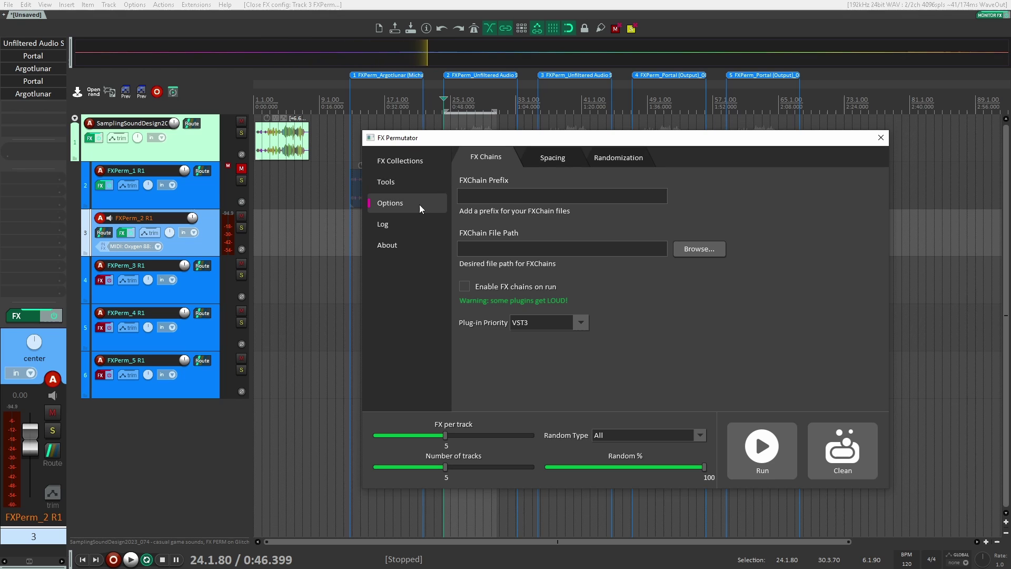
pyautogui.click(620, 160)
pyautogui.click(544, 196)
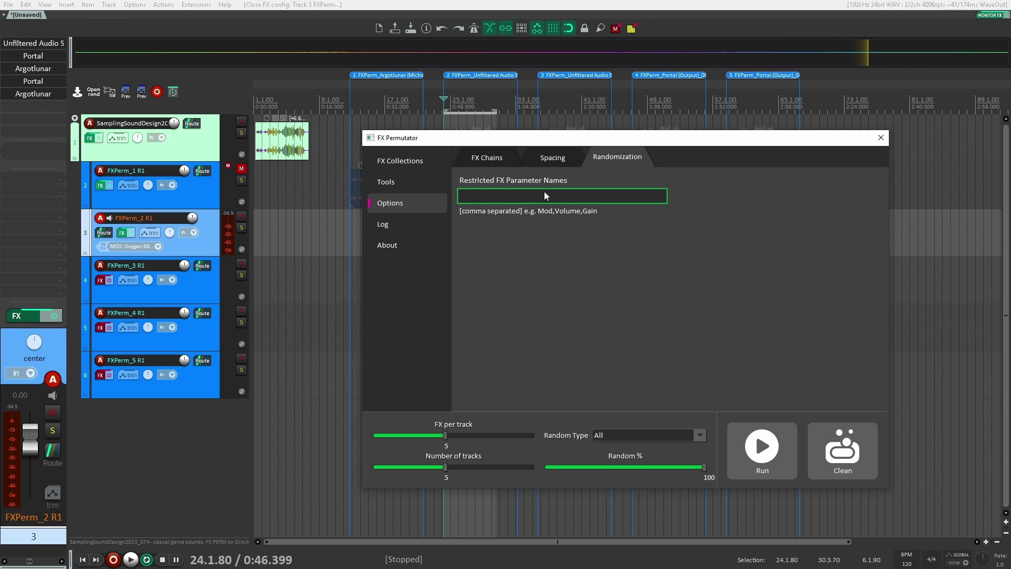
pyautogui.write('Input')
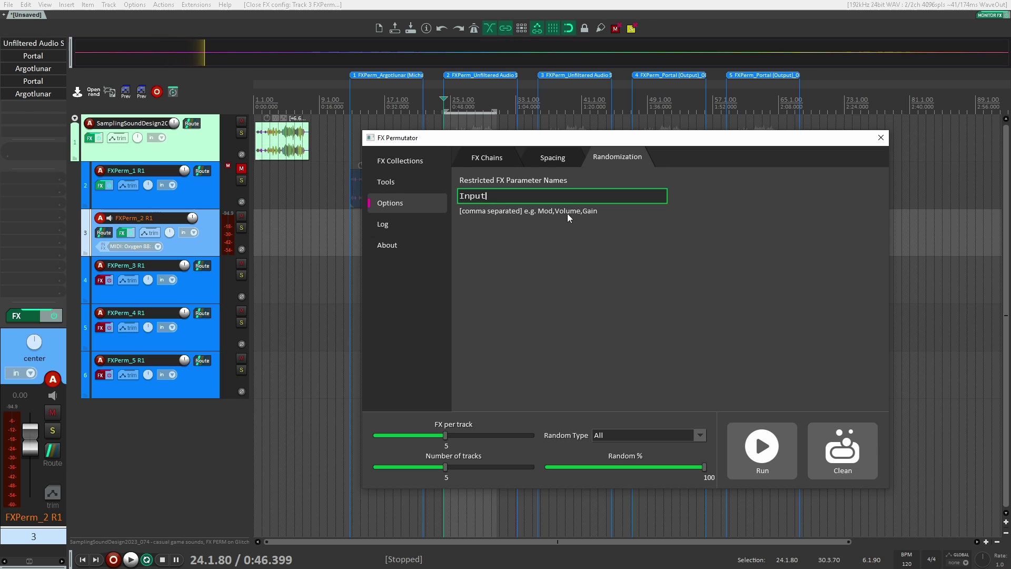
pyautogui.click(880, 138)
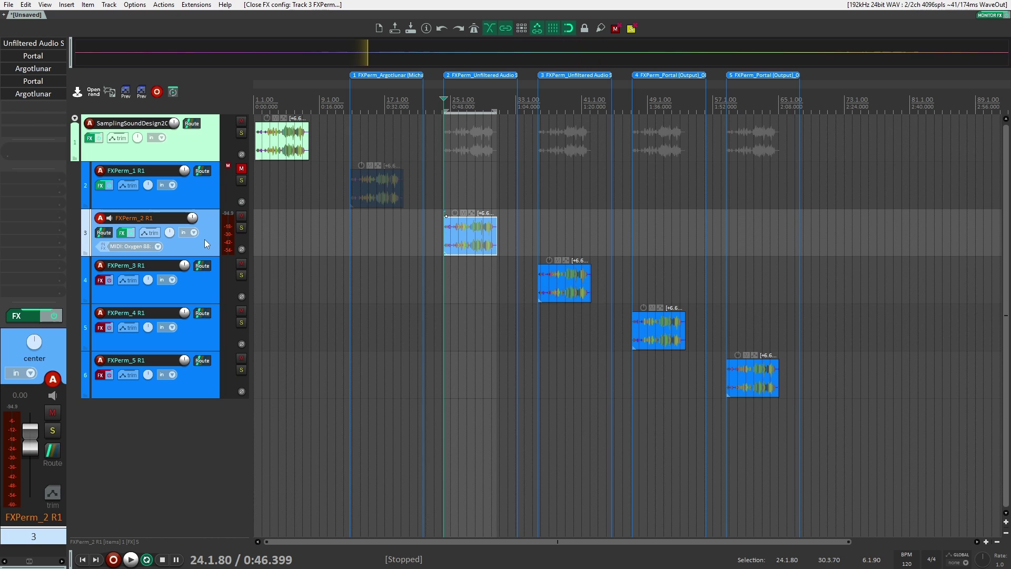
# Reopen FX Permutator on its Tools page and arrange the FXPerm_3 track's Silo window beside it
pyautogui.hotkey('ctrl', 'shift', 'p')
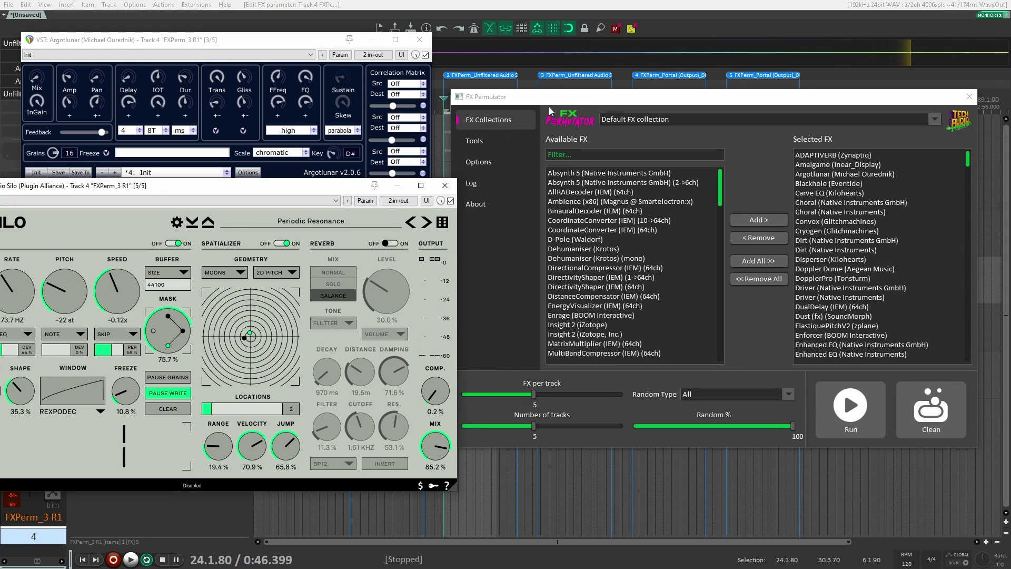
pyautogui.click(487, 142)
pyautogui.moveTo(314, 186); pyautogui.dragTo(846, 184)
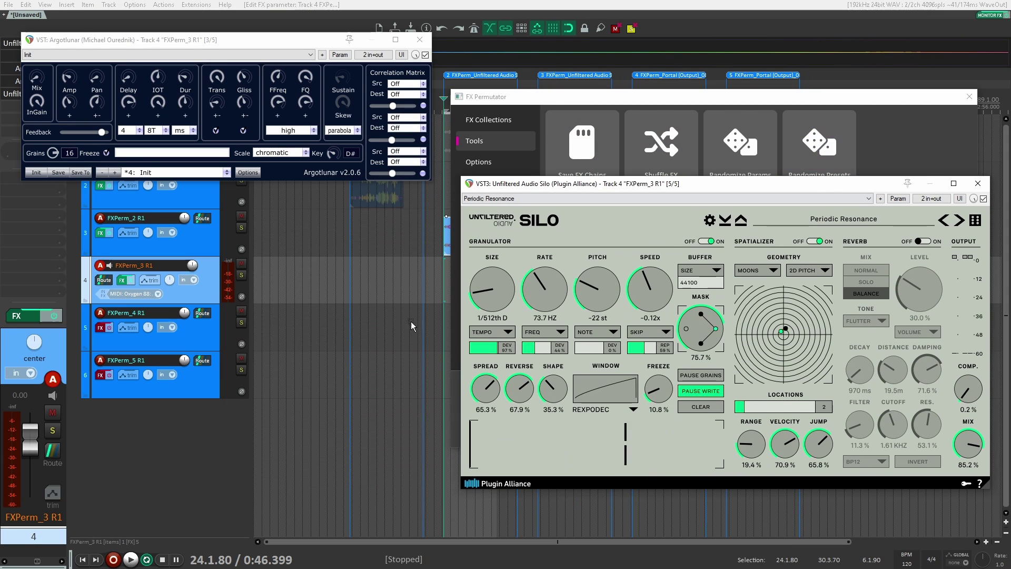
pyautogui.moveTo(661, 184); pyautogui.dragTo(189, 186)
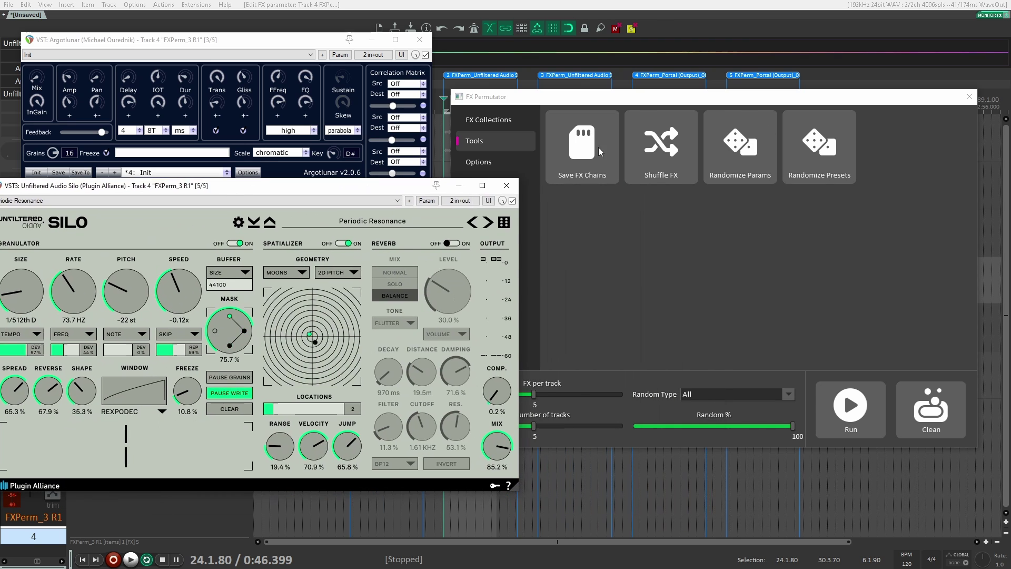
# Randomize the FXPerm_3 track's effect parameters repeatedly, then close the plug-in windows and FX Permutator
pyautogui.click(717, 144)
pyautogui.click(718, 158)
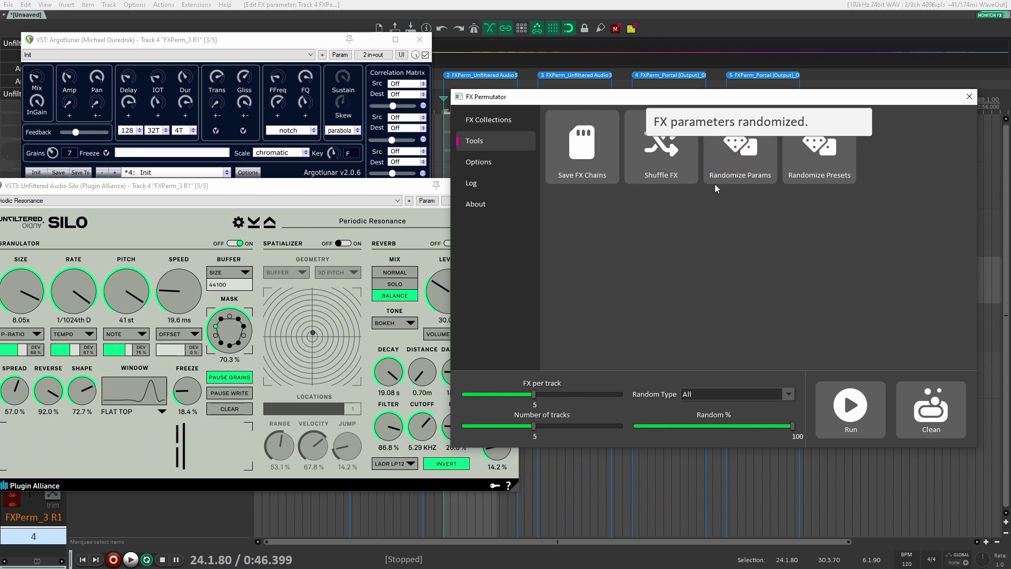
pyautogui.click(723, 164)
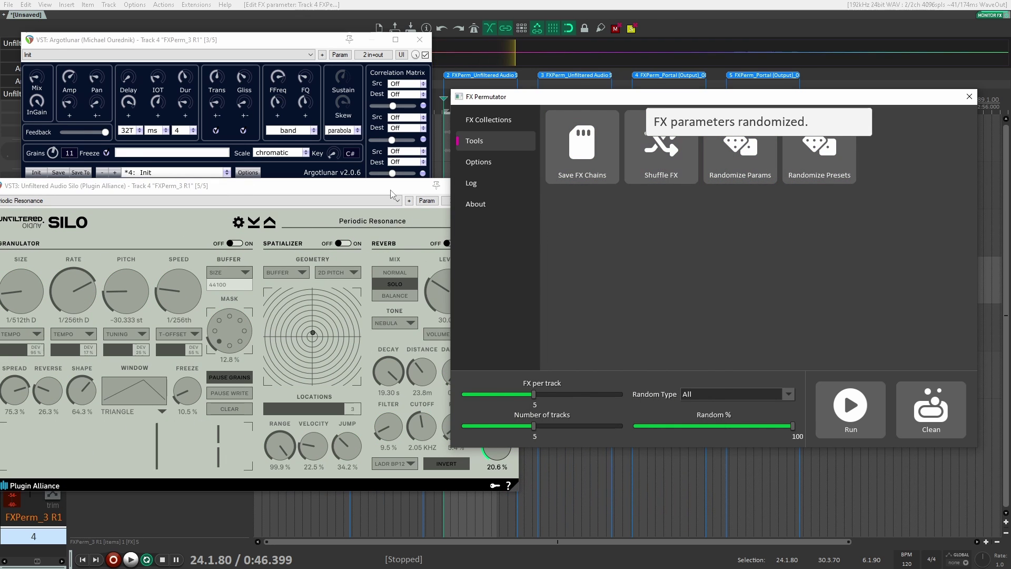
pyautogui.click(751, 147)
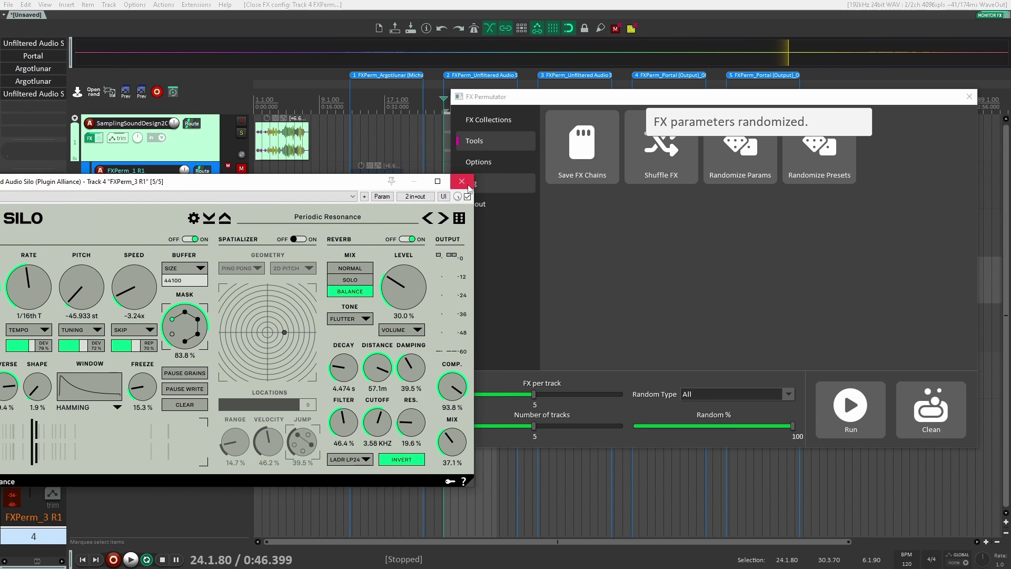
pyautogui.click(968, 97)
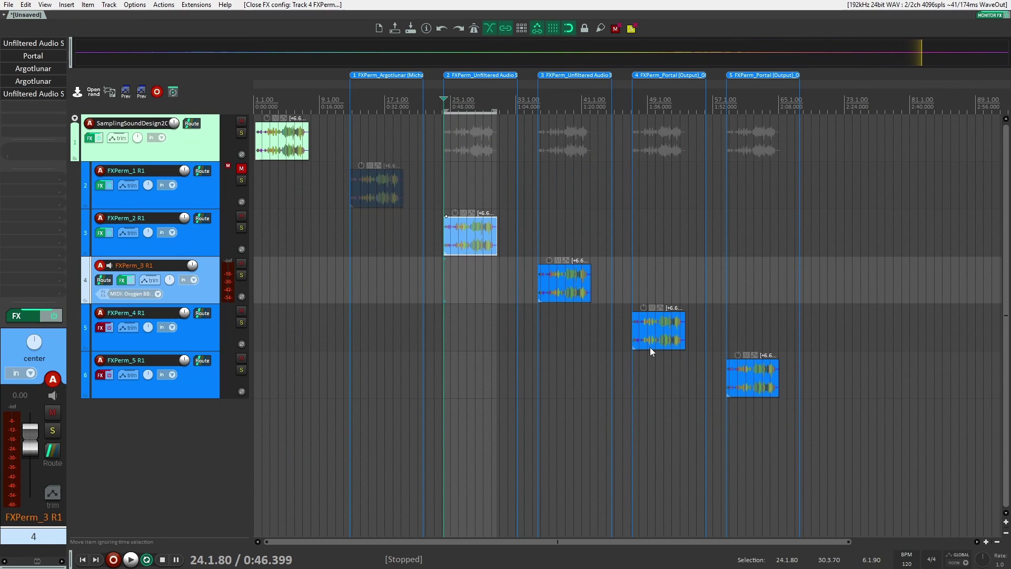
# Bring FX Permutator back up and show its Tools page
pyautogui.hotkey('ctrl', 'shift', 'p')
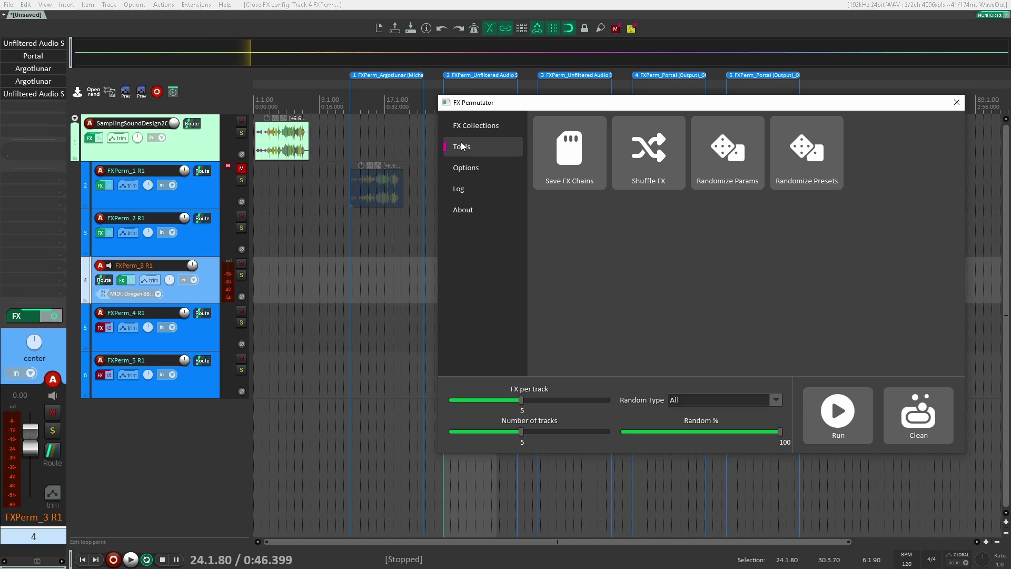
pyautogui.moveTo(538, 108)
pyautogui.mouseDown()
pyautogui.moveTo(580, 105)
pyautogui.moveTo(534, 108)
pyautogui.mouseUp()
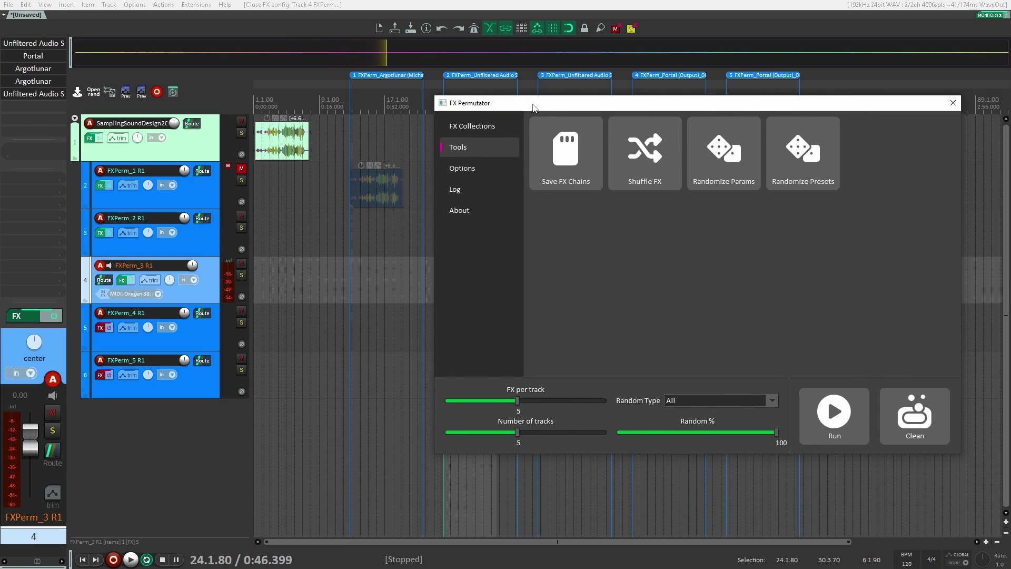